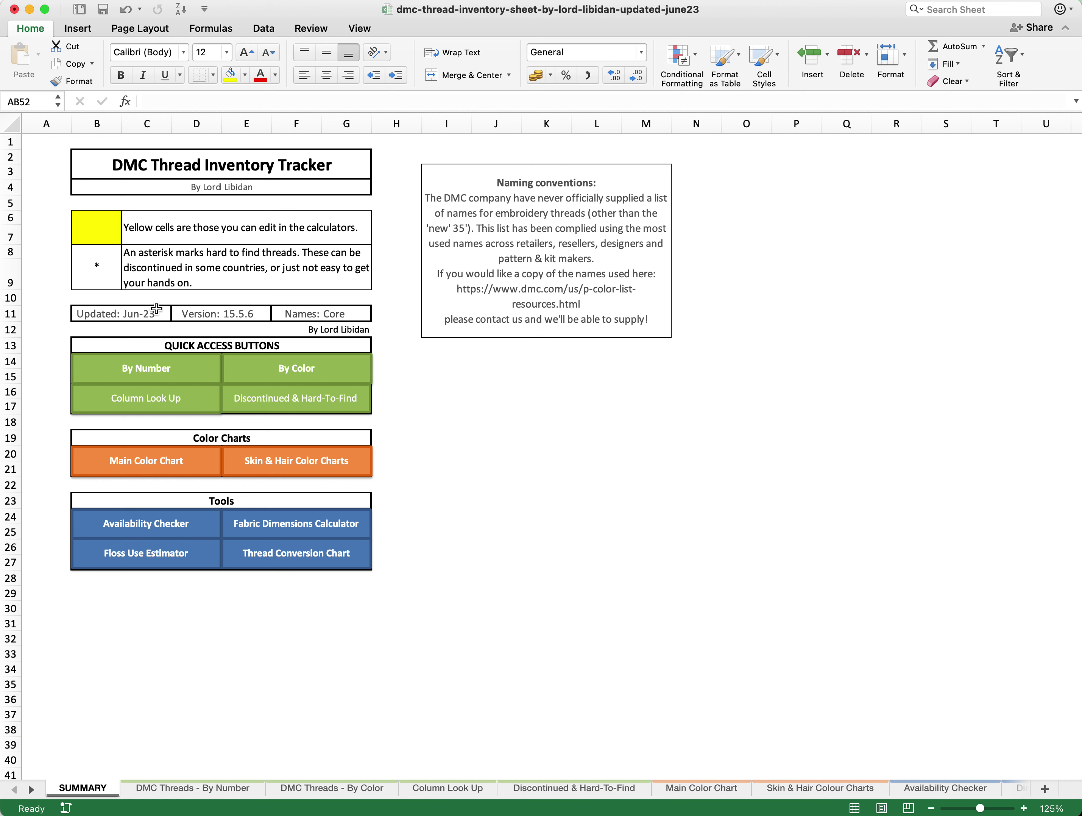
# - Highlight the yellow editable-cell legend row and the asterisk hard-to-find note on the SUMMARY sheet
pyautogui.click(109, 224)
pyautogui.moveTo(109, 225); pyautogui.dragTo(215, 225)
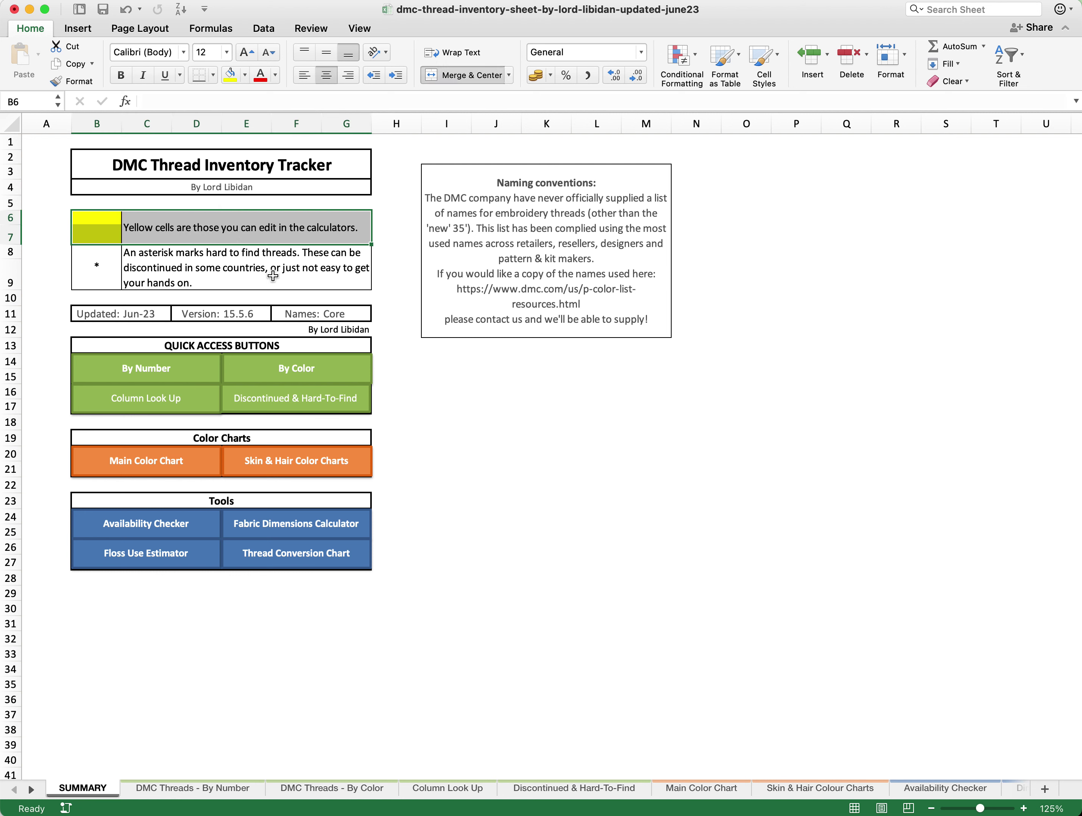
pyautogui.moveTo(96, 267); pyautogui.dragTo(206, 263)
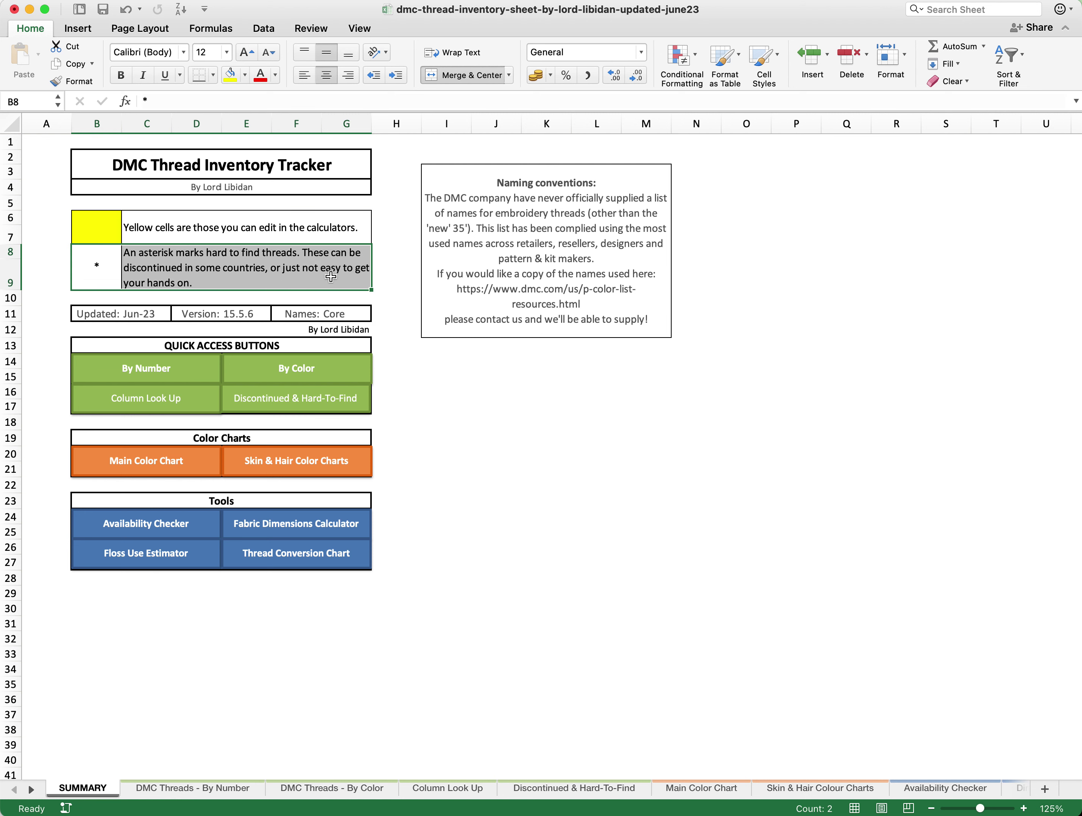
pyautogui.click(476, 447)
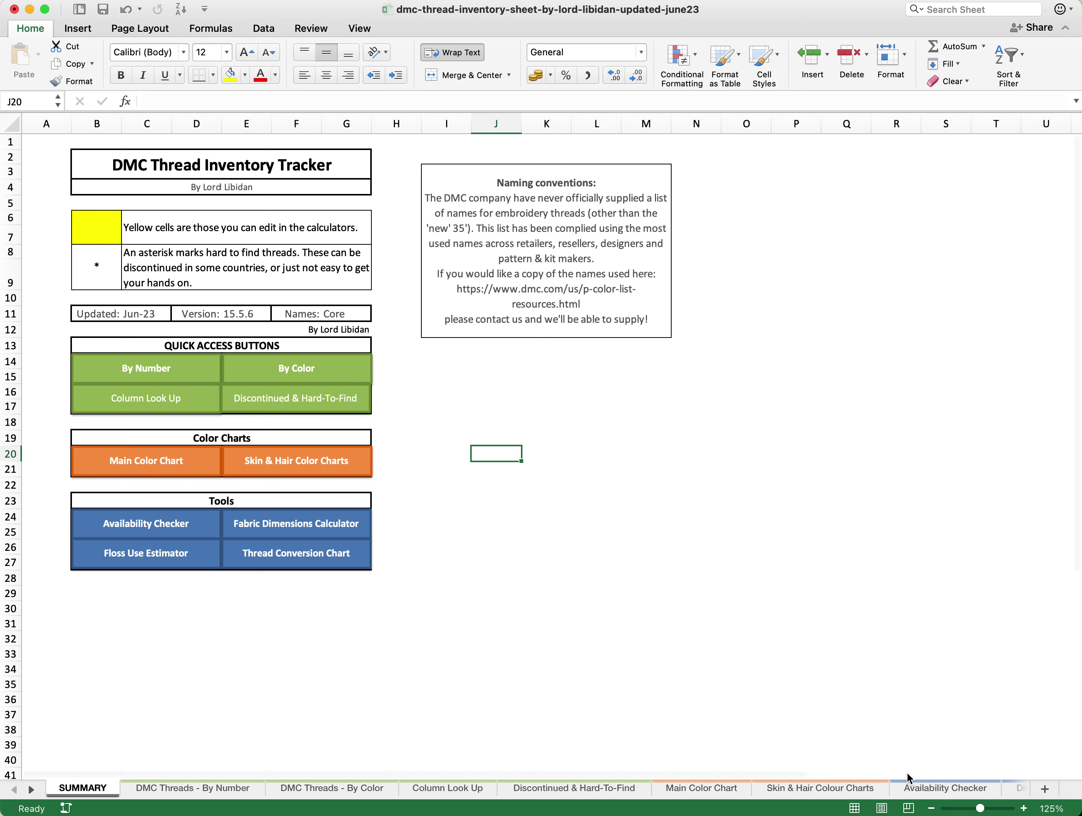
# - Preview the DMC Threads - By Number and Column Look Up sheets, returning to SUMMARY
pyautogui.click(161, 375)
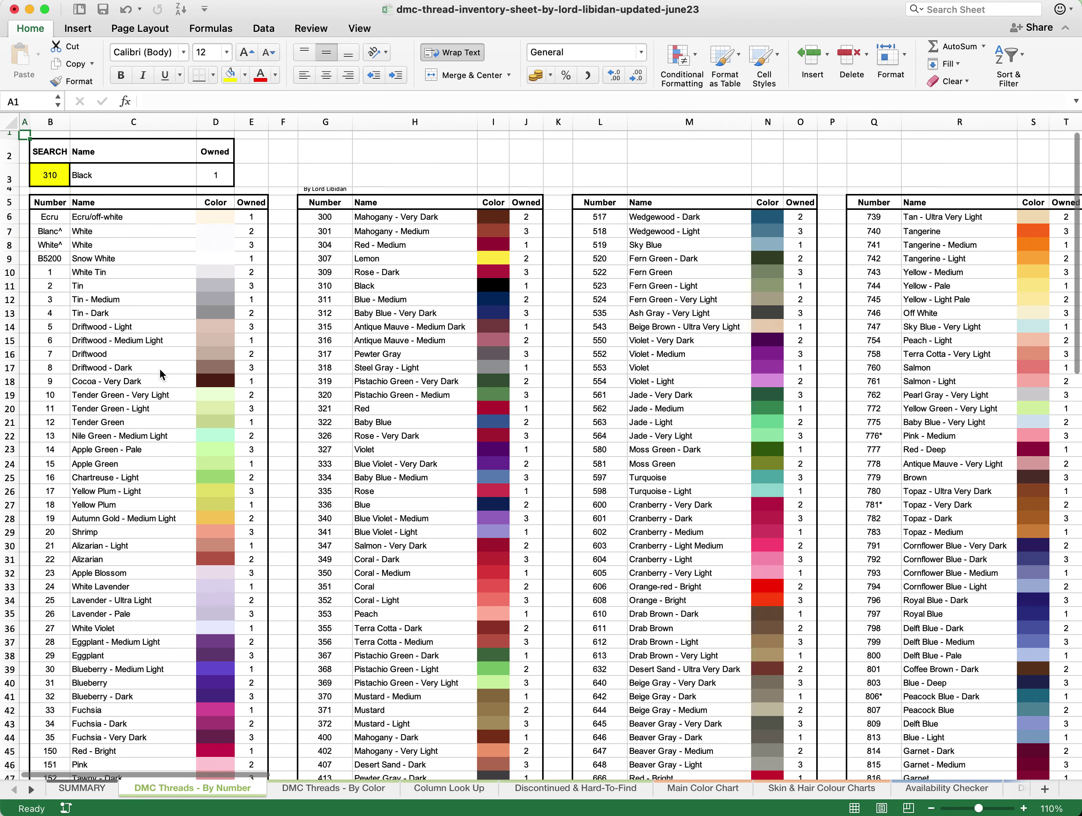
pyautogui.click(94, 789)
pyautogui.click(477, 789)
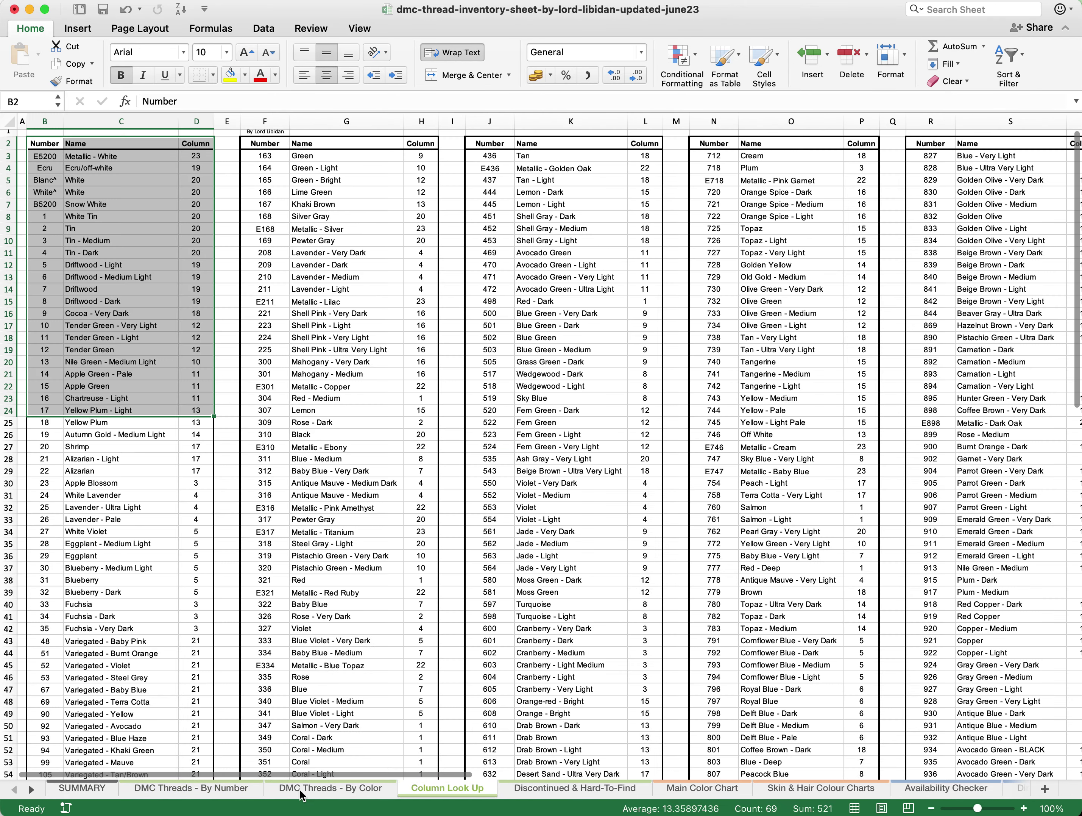
pyautogui.click(89, 789)
pyautogui.click(420, 673)
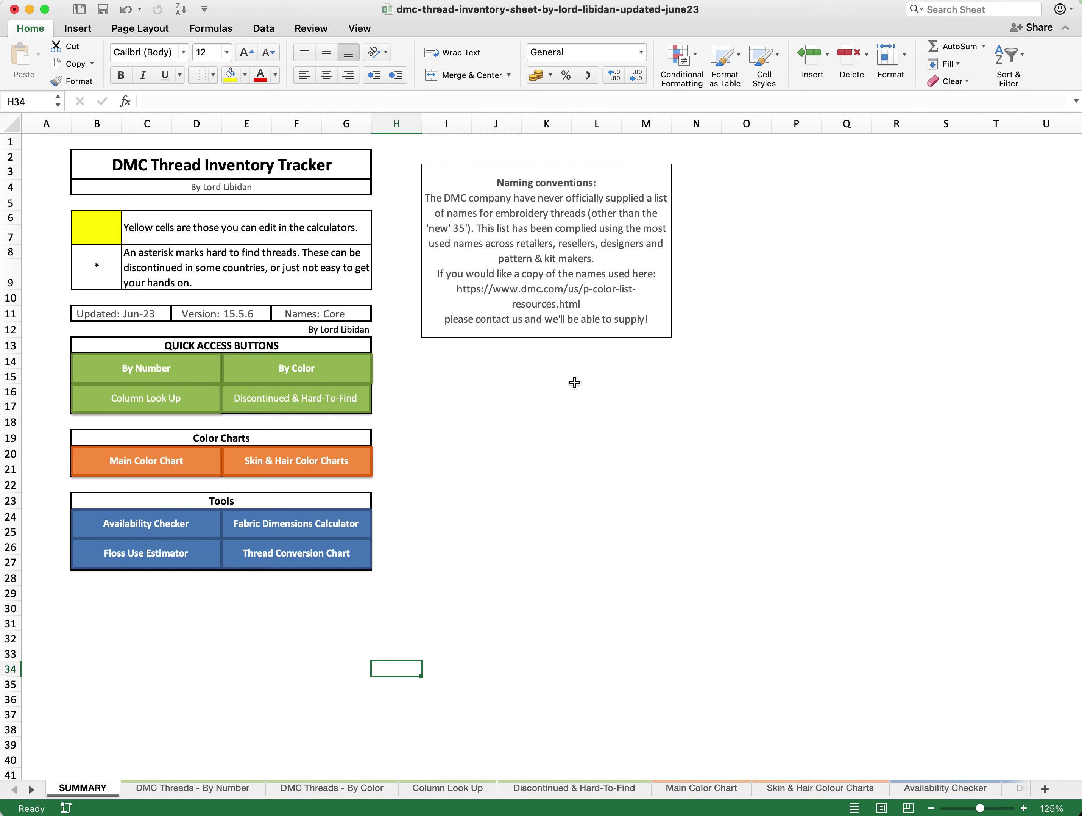
# - On the DMC Threads - By Number sheet, highlight the Owned counts of all three tables
pyautogui.click(130, 379)
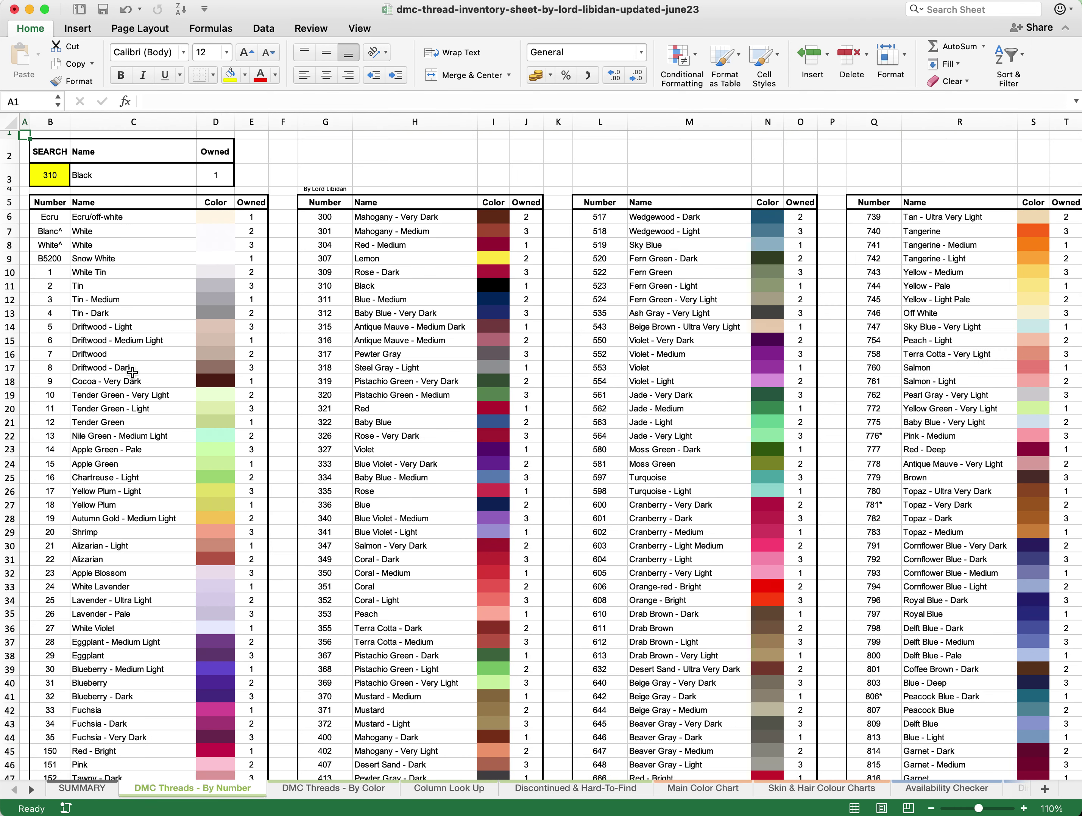
pyautogui.moveTo(250, 216); pyautogui.dragTo(249, 689)
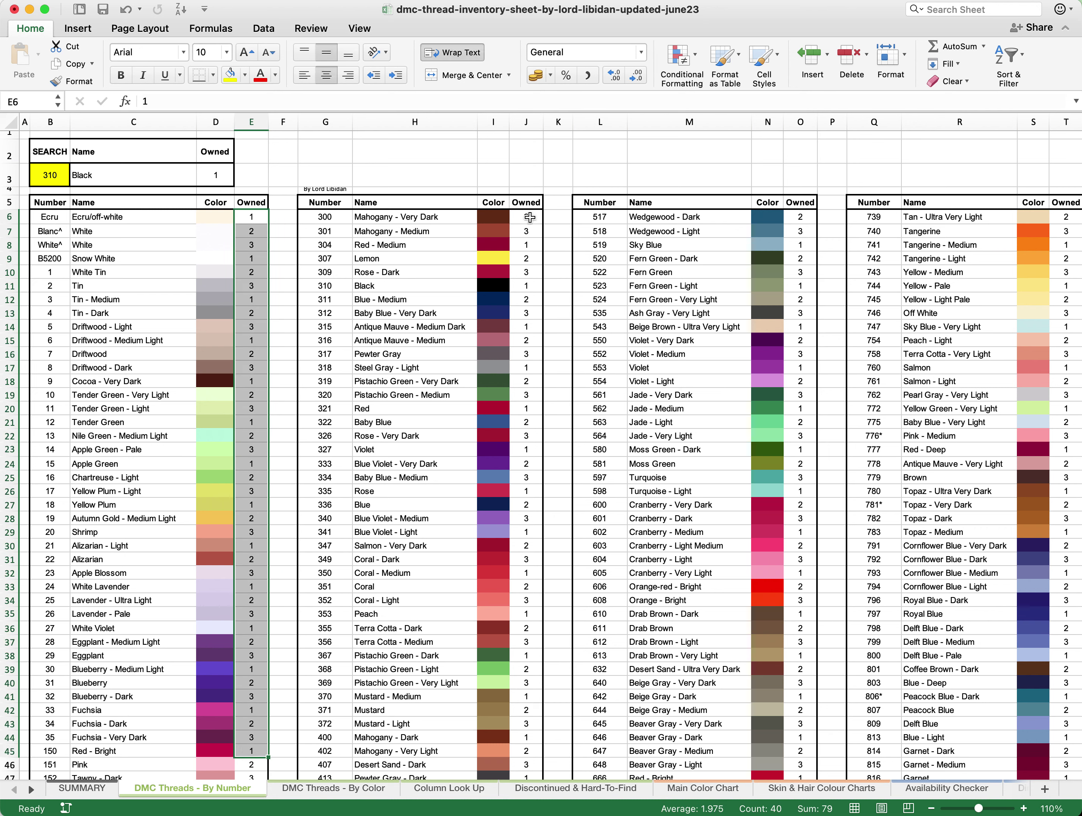
pyautogui.moveTo(526, 216); pyautogui.dragTo(526, 761)
pyautogui.moveTo(800, 216); pyautogui.dragTo(796, 710)
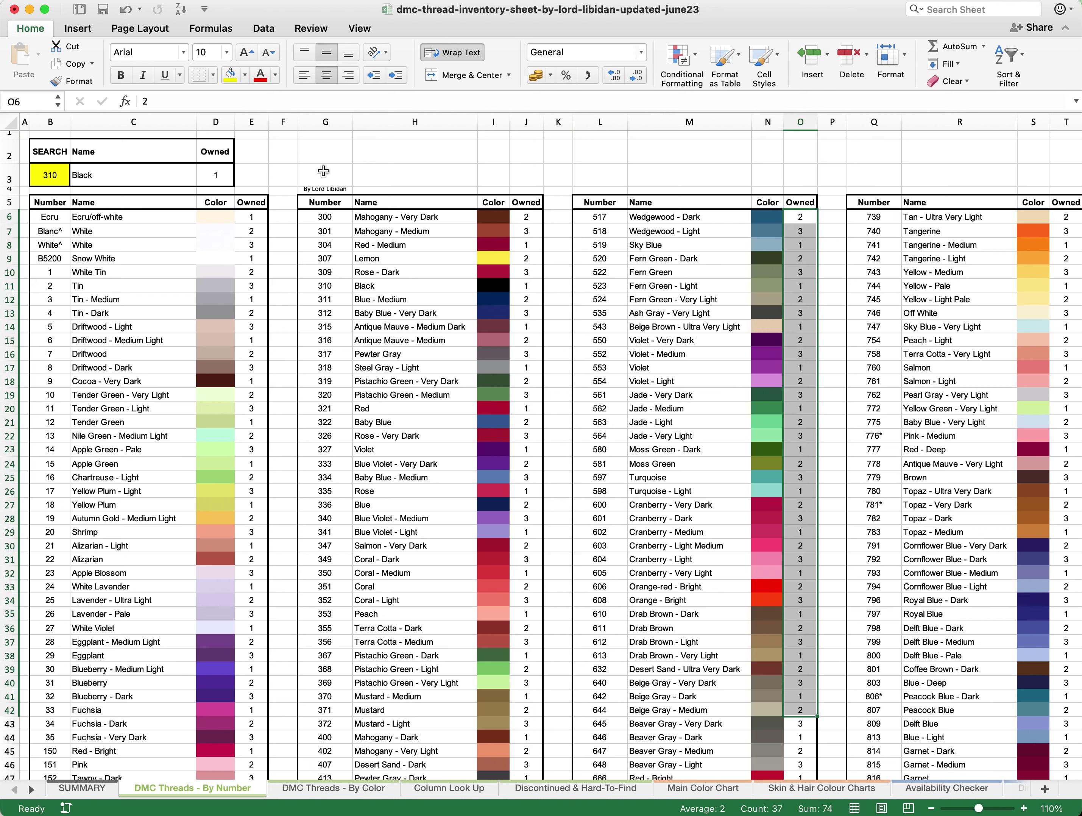
# - Enter a thread number in the yellow search cell B3 to show Driftwood - Dark with 3 owned
pyautogui.click(55, 176)
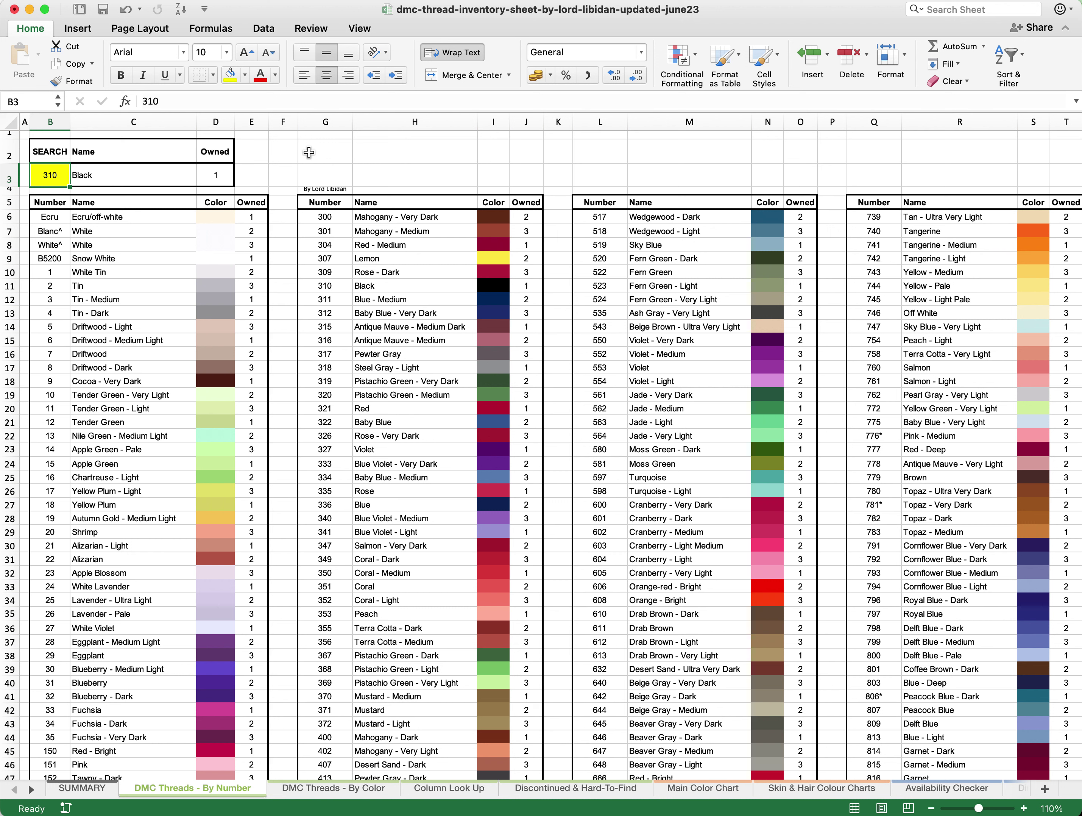
pyautogui.write('6')
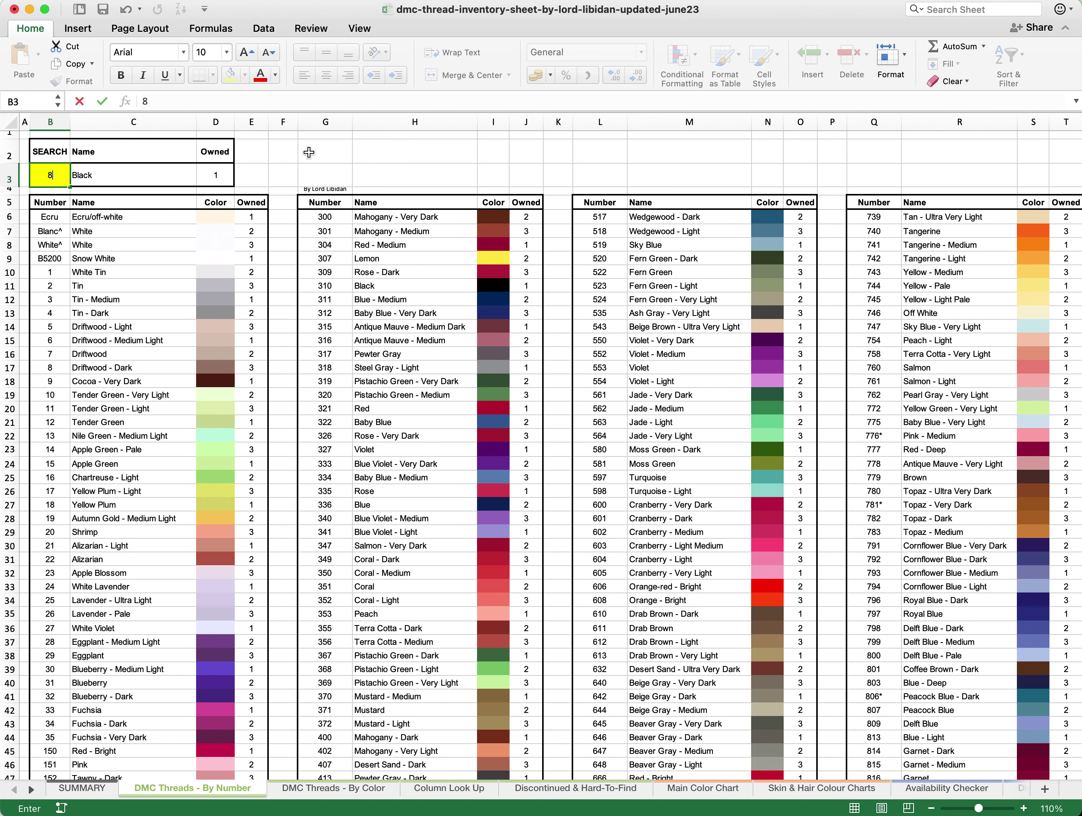
pyautogui.press('Return')
pyautogui.click(133, 180)
pyautogui.moveTo(207, 175); pyautogui.dragTo(60, 182)
pyautogui.click(328, 175)
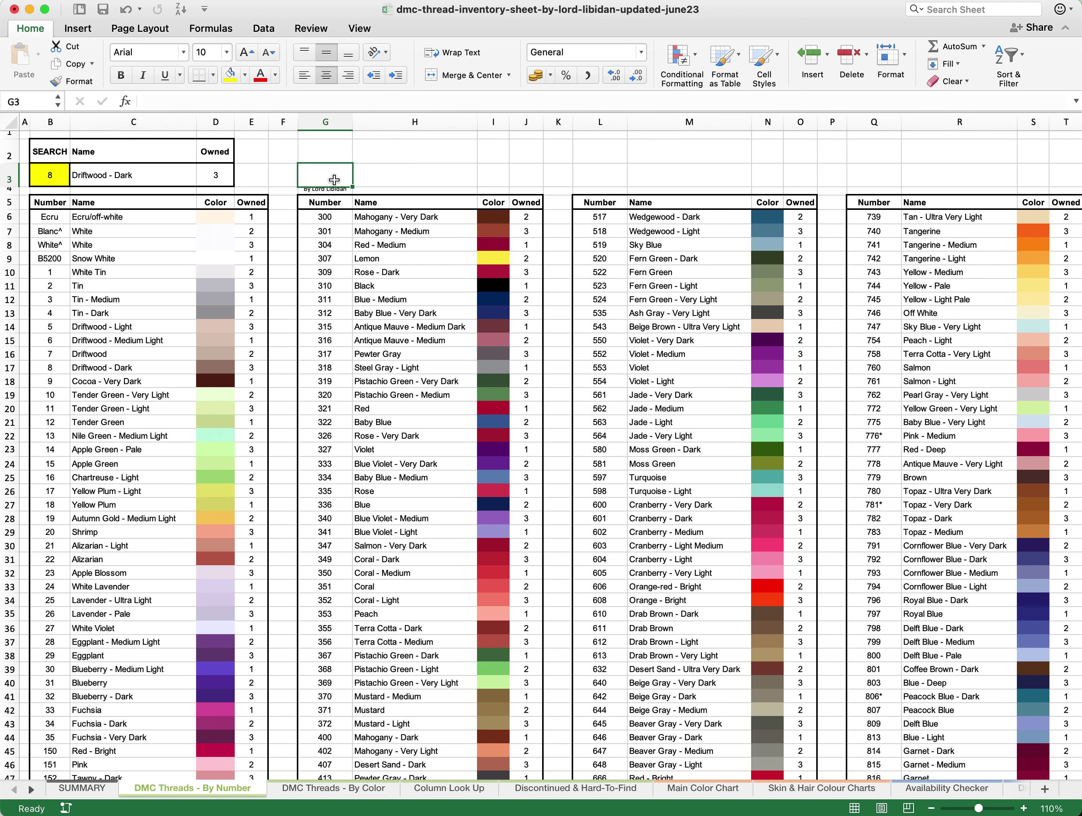
pyautogui.click(372, 789)
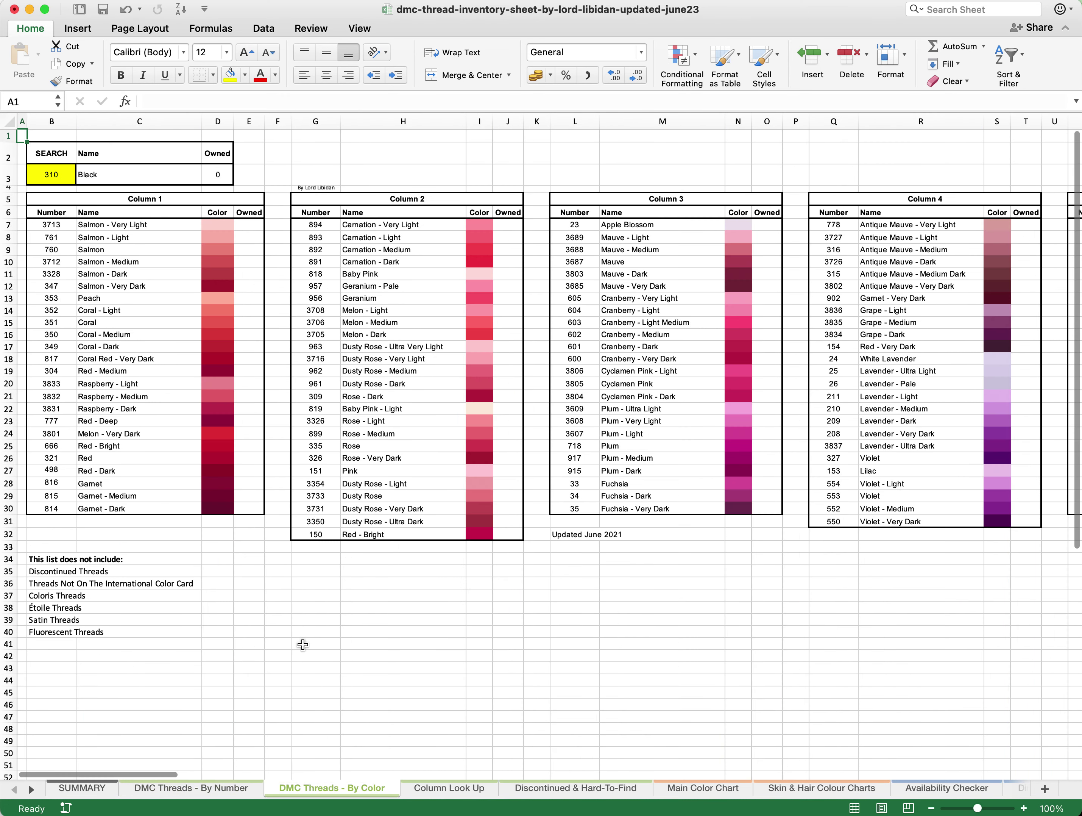
pyautogui.click(240, 789)
pyautogui.moveTo(47, 216); pyautogui.dragTo(38, 729)
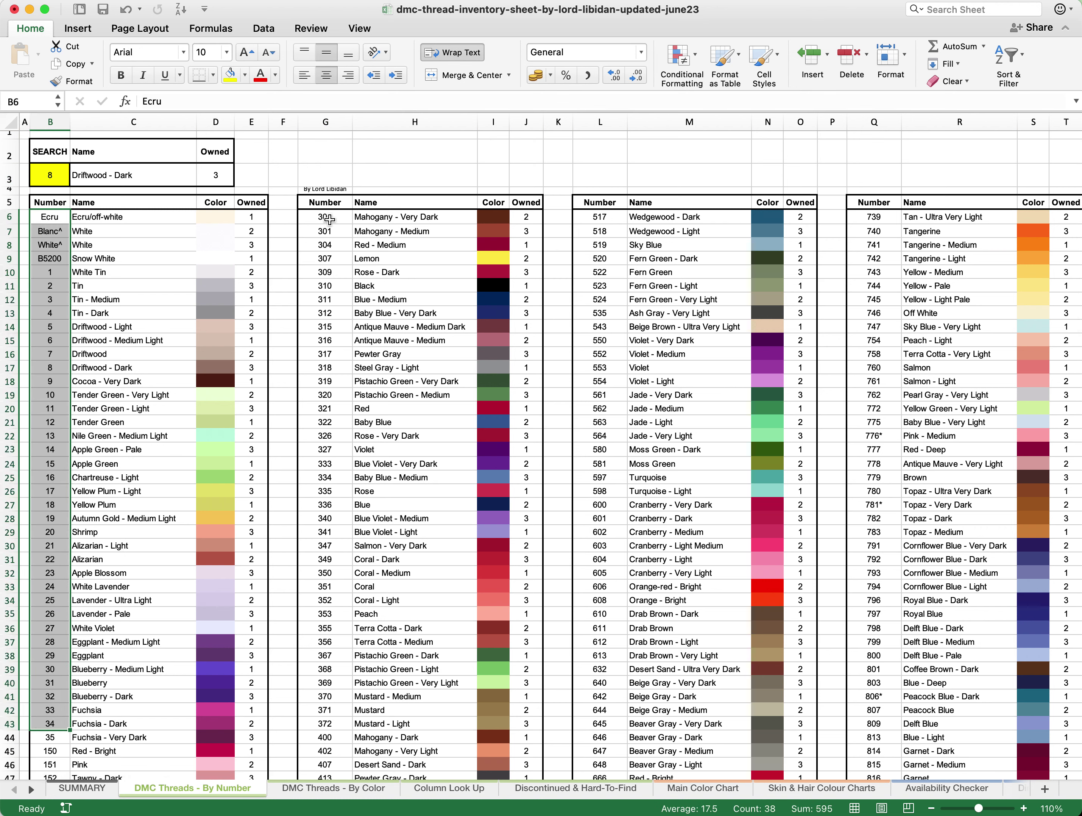
pyautogui.moveTo(326, 218); pyautogui.dragTo(325, 642)
pyautogui.moveTo(595, 220); pyautogui.dragTo(612, 588)
pyautogui.click(832, 518)
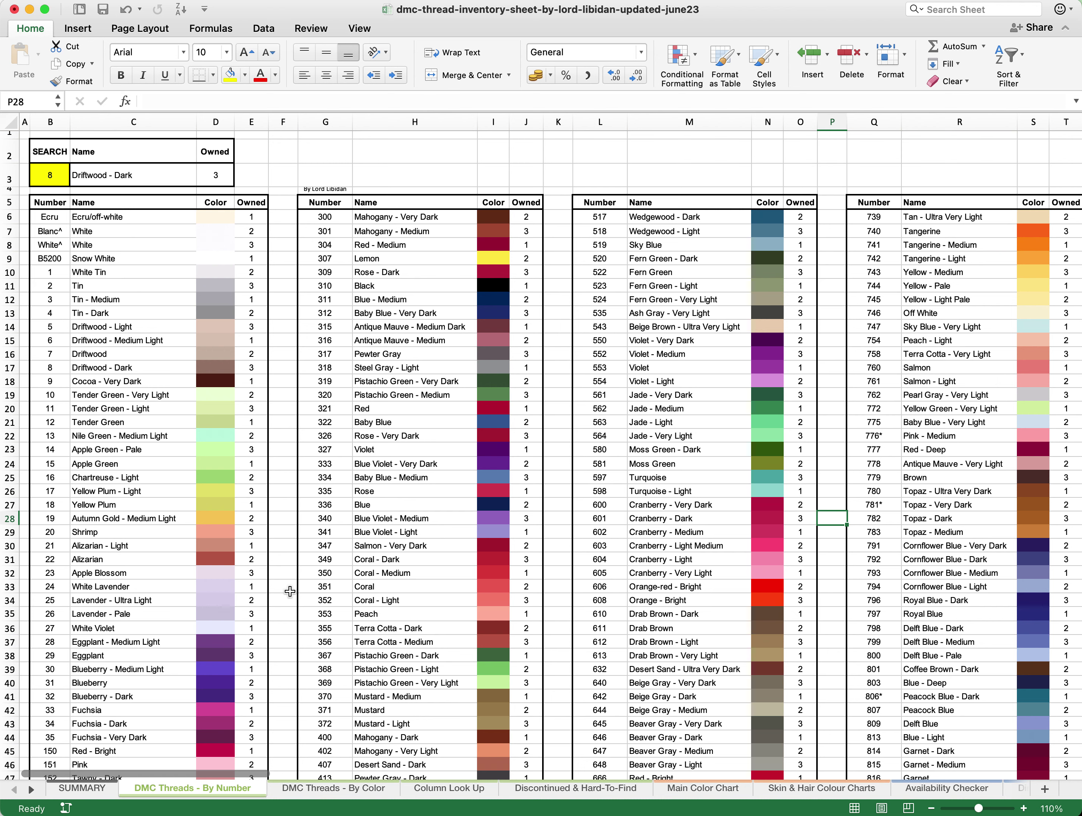
# - Highlight the Column 1 colour table on DMC Threads - By Color, then show the Main Color Chart
pyautogui.click(355, 789)
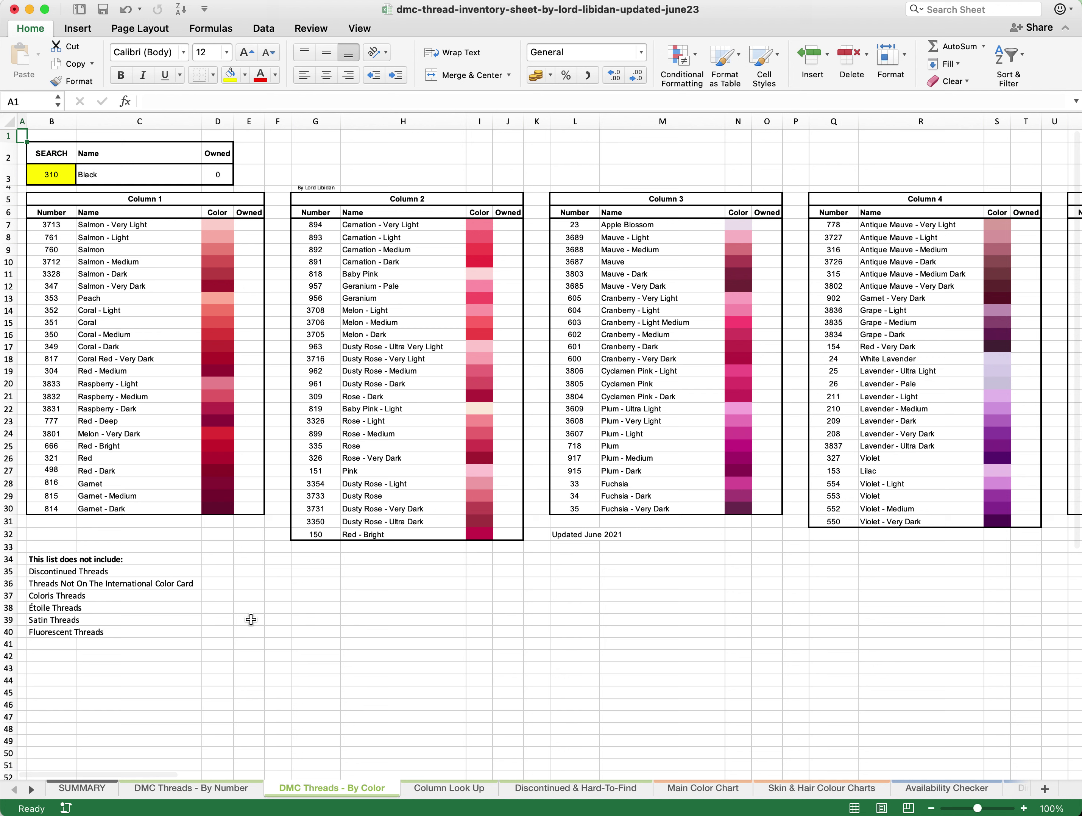
pyautogui.moveTo(54, 197); pyautogui.dragTo(189, 502)
pyautogui.click(380, 621)
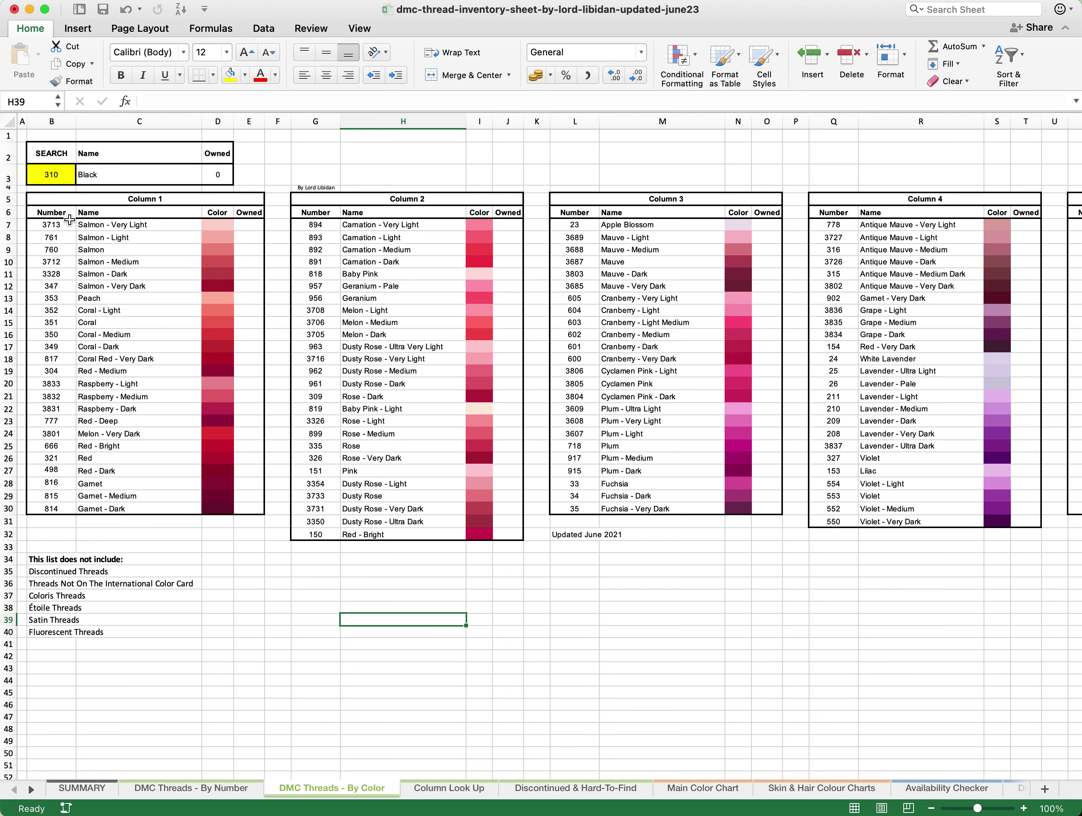
pyautogui.moveTo(55, 200); pyautogui.dragTo(163, 522)
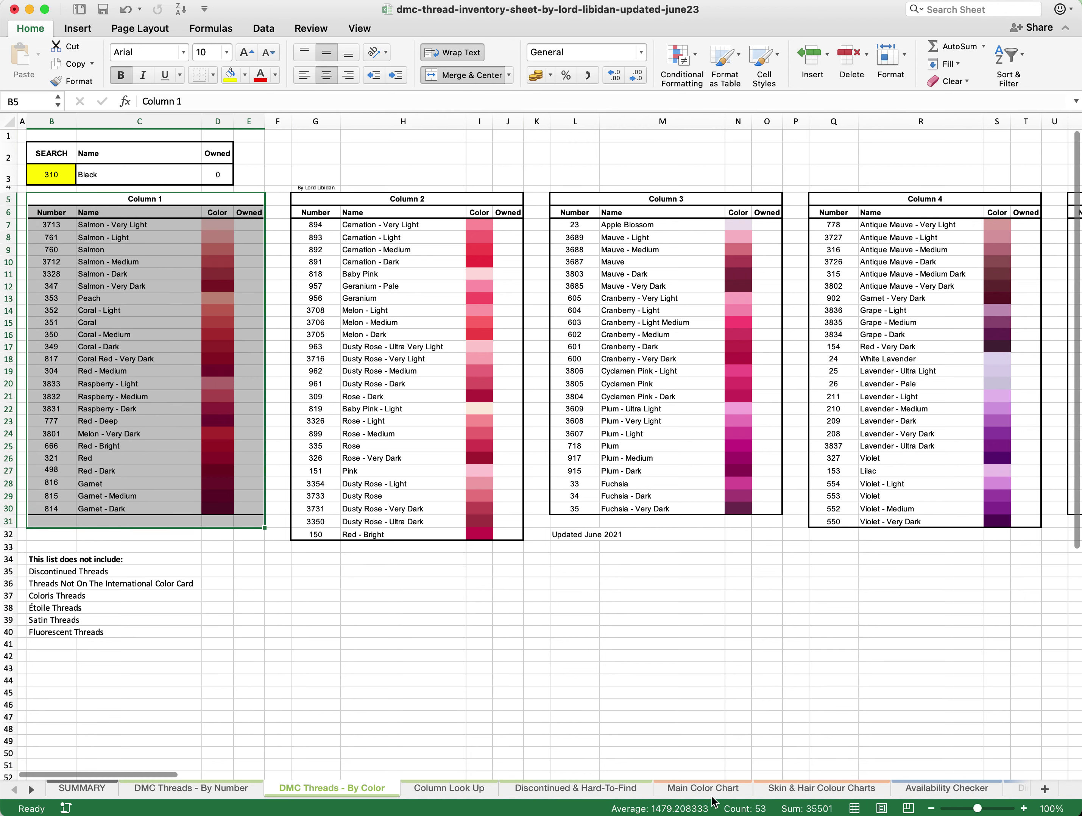
pyautogui.click(699, 787)
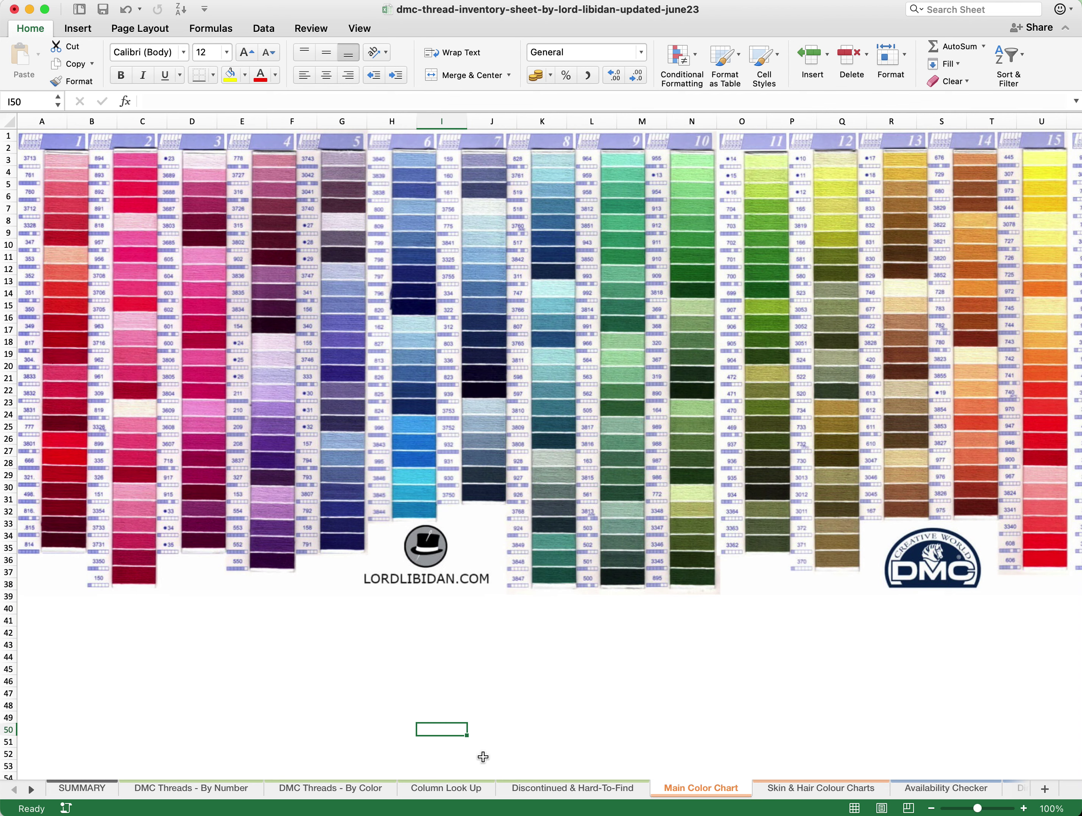
# - On the DMC Threads - By Color sheet, highlight the Column 1 thread numbers
pyautogui.click(376, 787)
pyautogui.click(240, 642)
pyautogui.moveTo(55, 245); pyautogui.dragTo(55, 482)
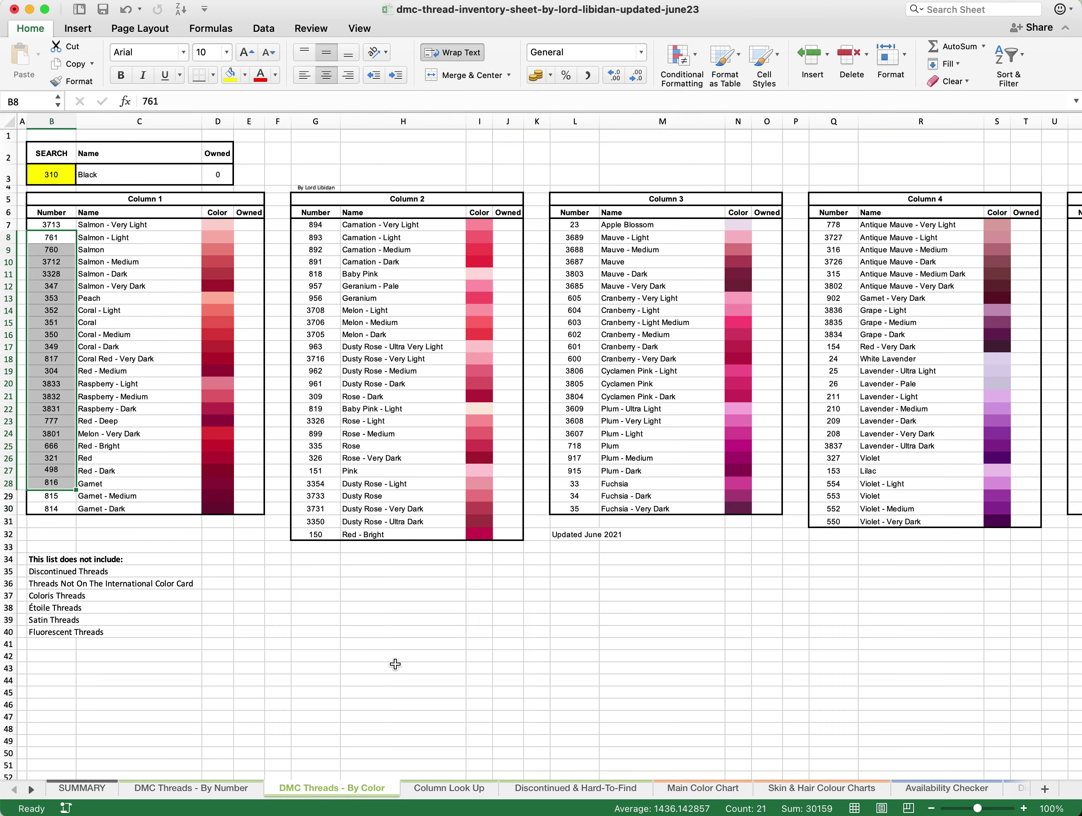
pyautogui.click(420, 676)
# - On Column Look Up, select the thread numbers in B, chart columns in D, and thread 321 Red
pyautogui.click(464, 787)
pyautogui.click(345, 388)
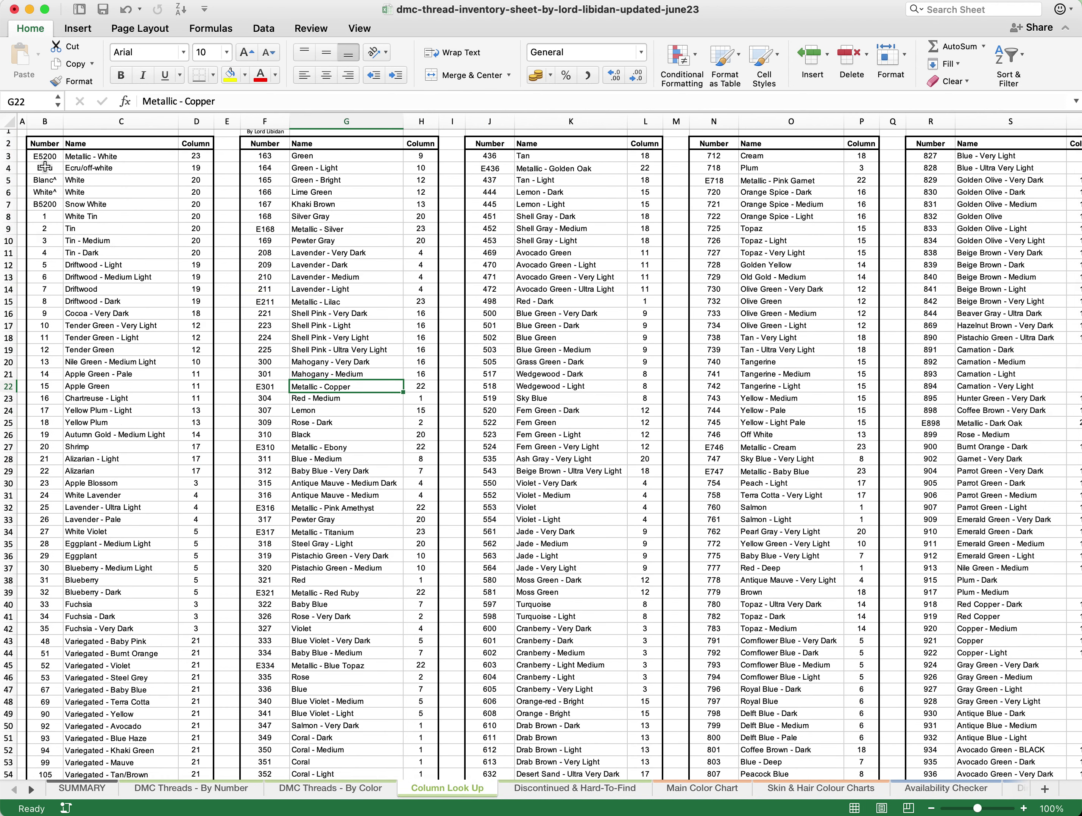
pyautogui.moveTo(44, 157); pyautogui.dragTo(47, 546)
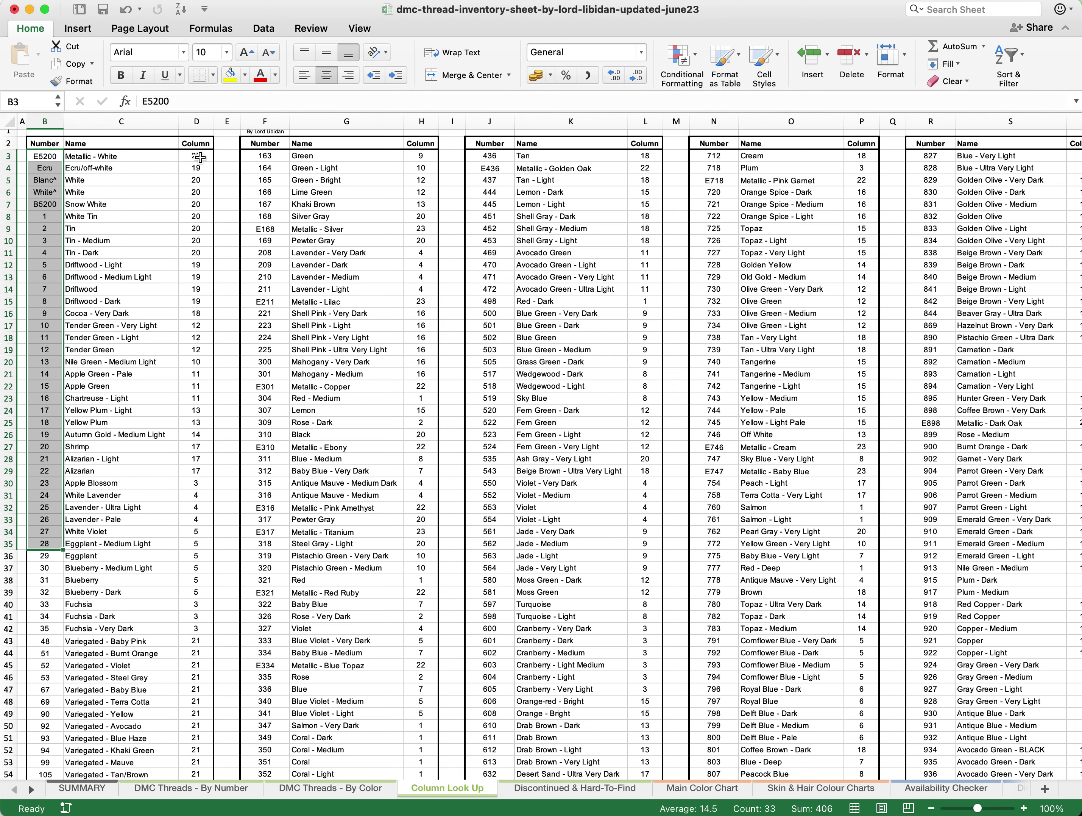
pyautogui.moveTo(199, 157); pyautogui.dragTo(199, 654)
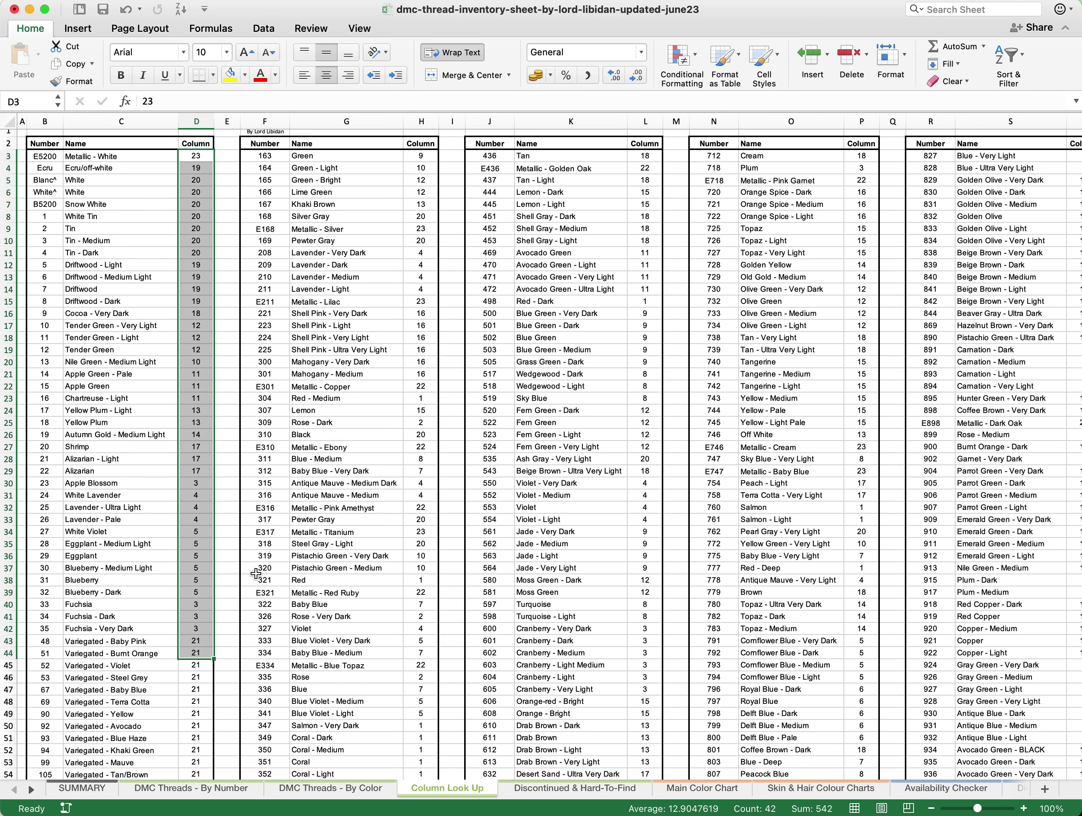
pyautogui.moveTo(261, 580); pyautogui.dragTo(430, 582)
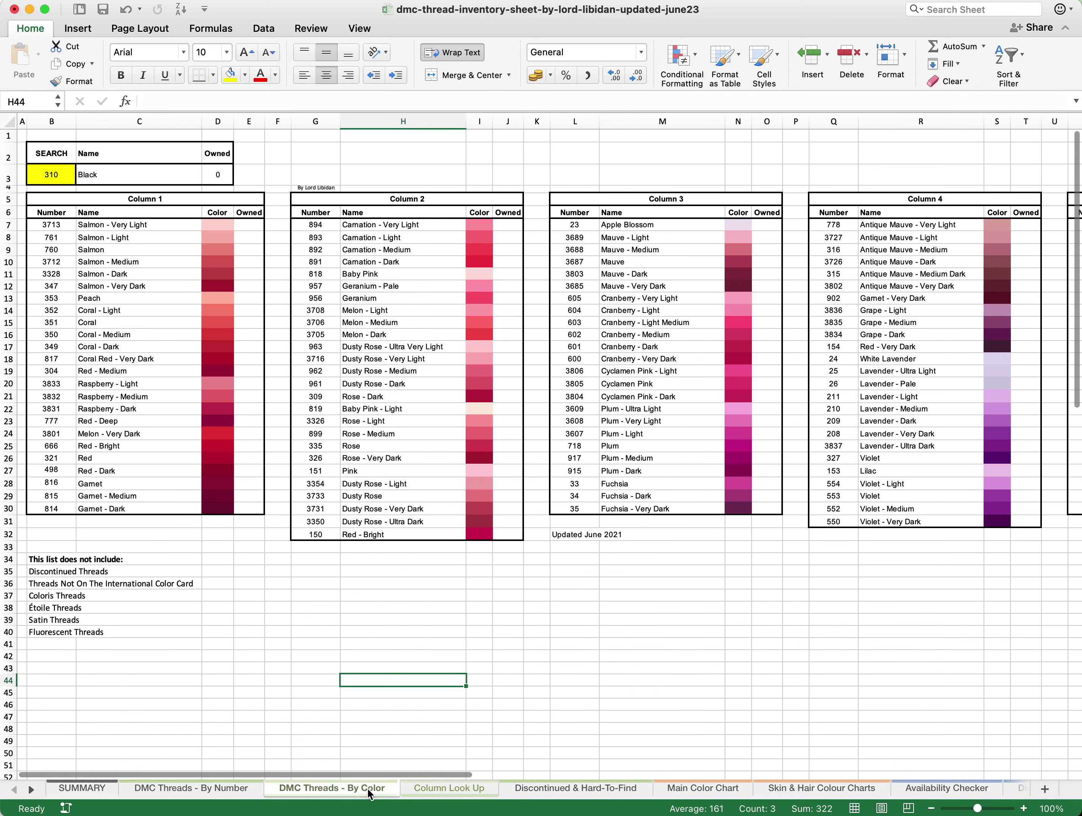
pyautogui.moveTo(47, 199); pyautogui.dragTo(212, 515)
pyautogui.click(284, 535)
pyautogui.moveTo(54, 458); pyautogui.dragTo(232, 461)
pyautogui.click(283, 618)
pyautogui.moveTo(29, 558); pyautogui.dragTo(203, 635)
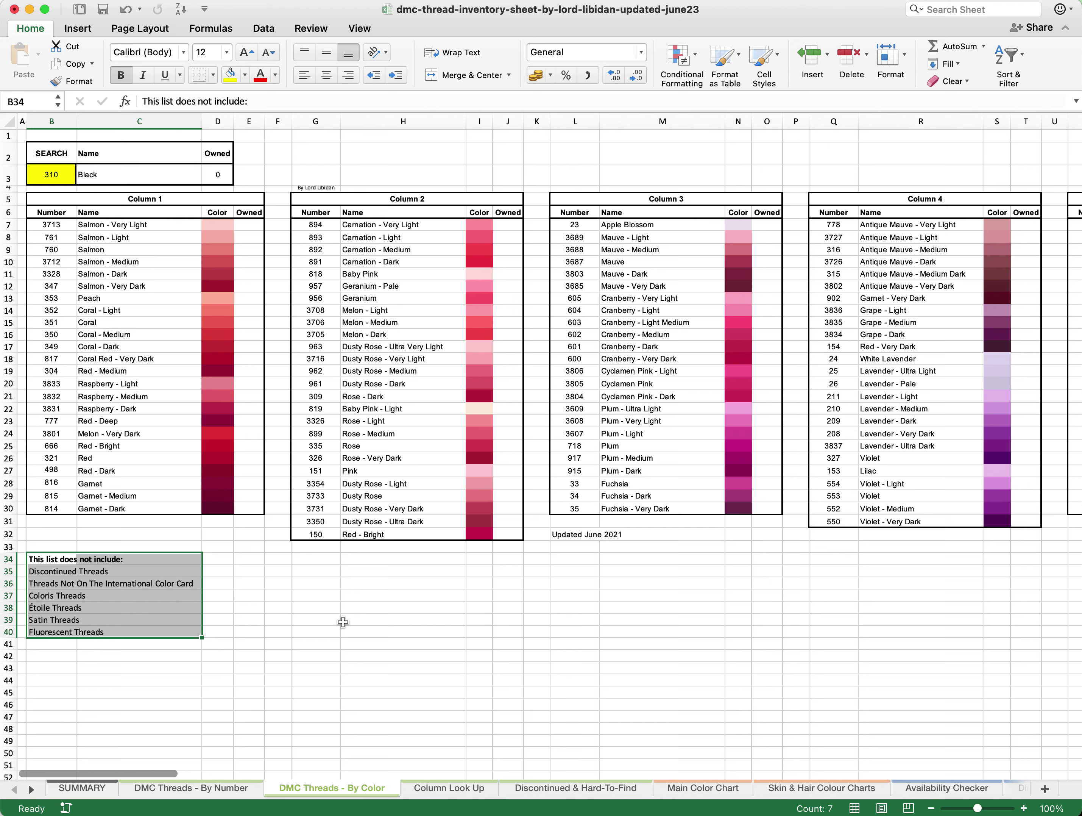
pyautogui.click(343, 622)
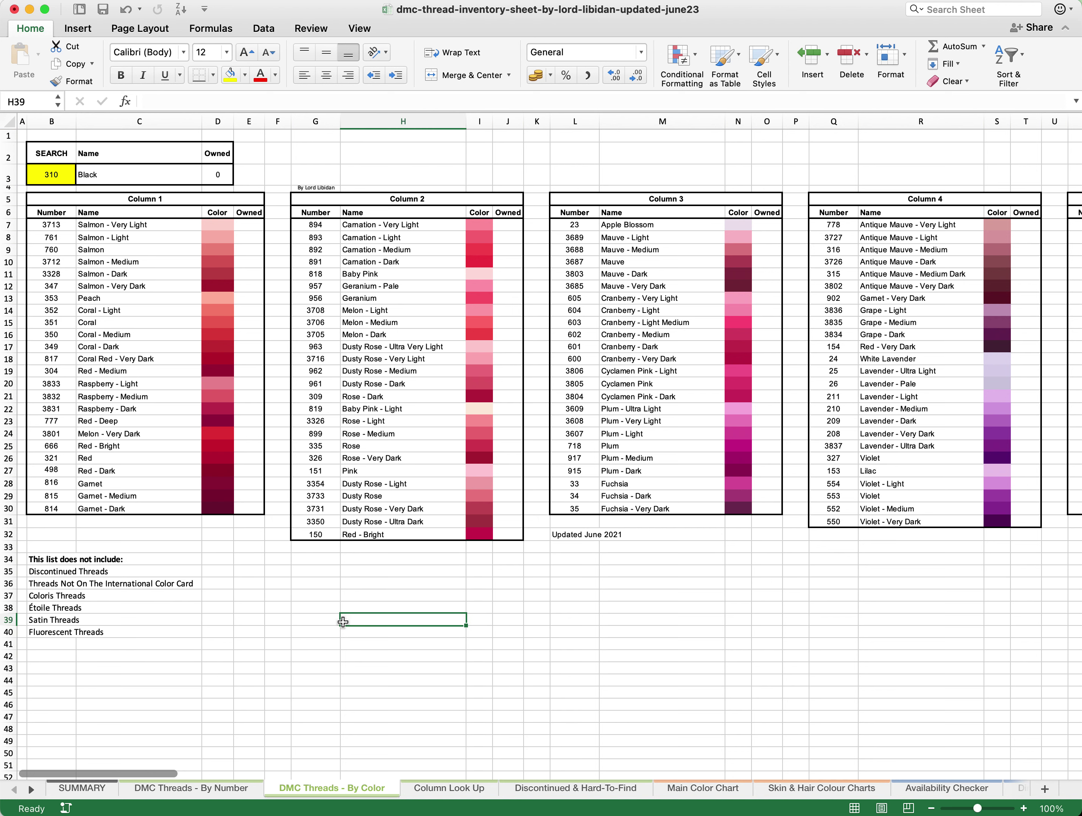
# - On DMC Threads - By Number, highlight the Coloris, Satin and Variegated thread names
pyautogui.click(214, 789)
pyautogui.moveTo(160, 773); pyautogui.dragTo(763, 788)
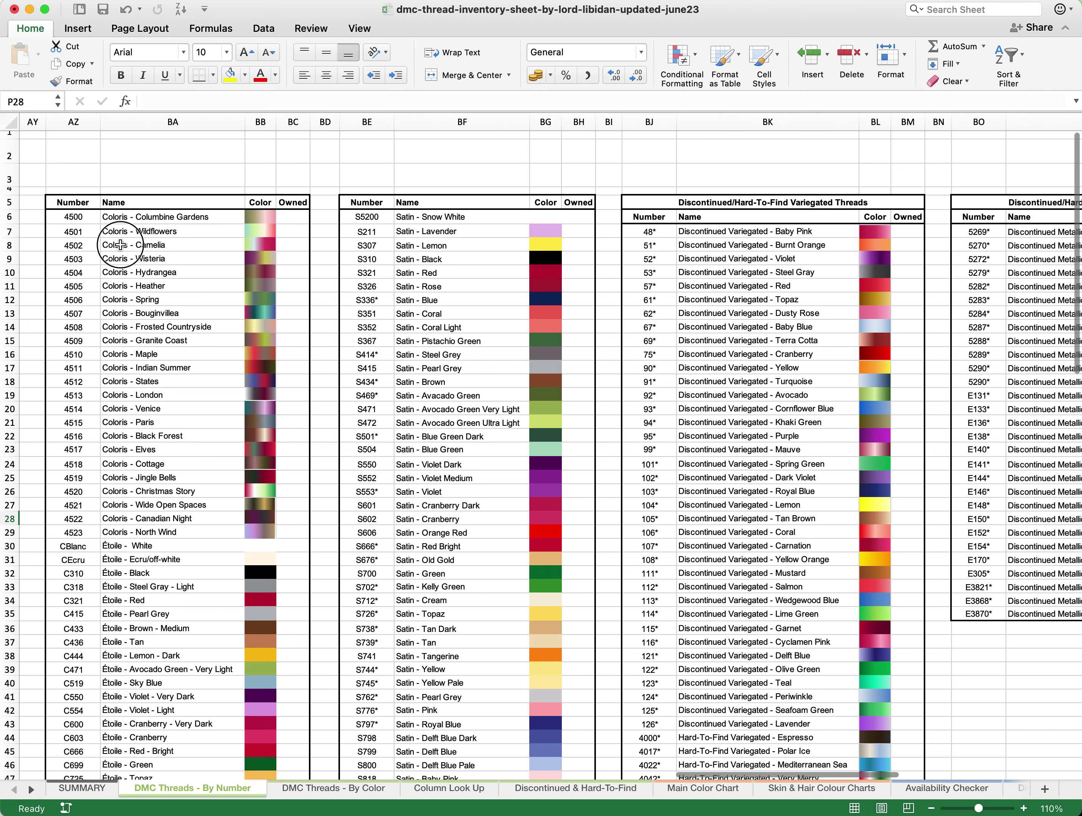
pyautogui.moveTo(121, 244); pyautogui.dragTo(131, 642)
pyautogui.moveTo(462, 326); pyautogui.dragTo(487, 637)
pyautogui.moveTo(770, 299); pyautogui.dragTo(792, 364)
pyautogui.click(1015, 409)
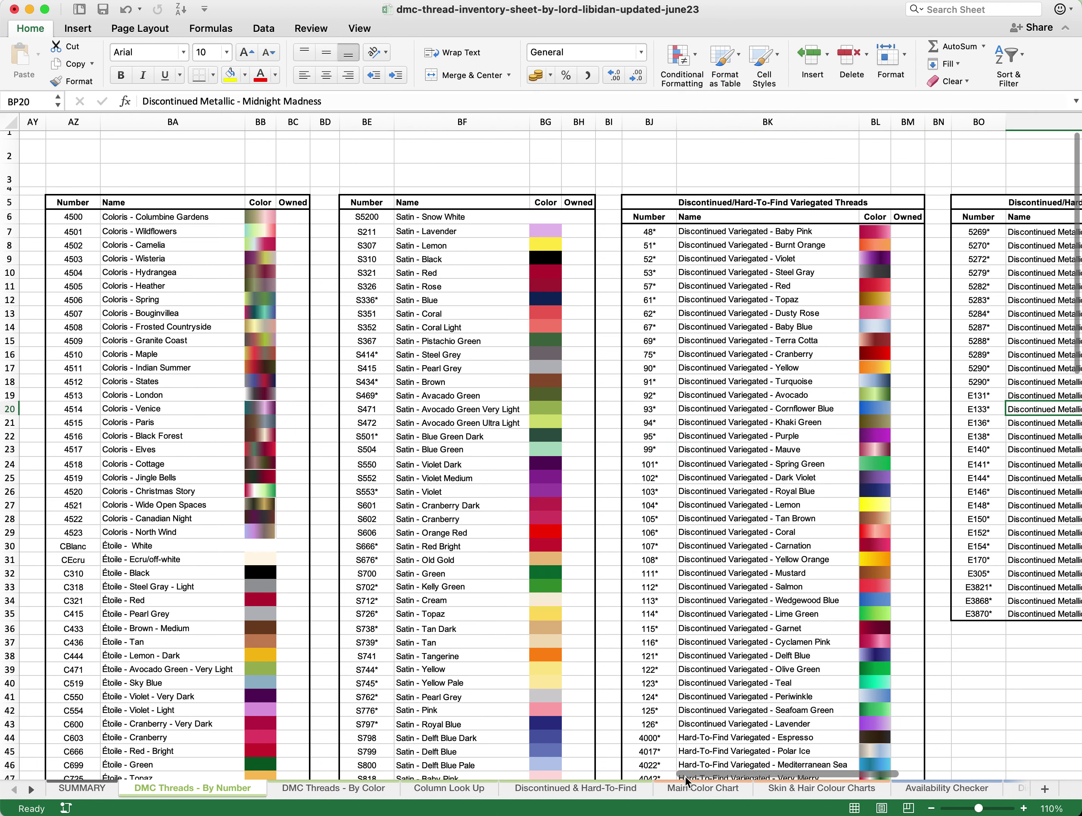
# - Scroll across to the Metallic table and back, then show the Discontinued & Hard-To-Find sheet
pyautogui.moveTo(684, 775); pyautogui.dragTo(839, 770)
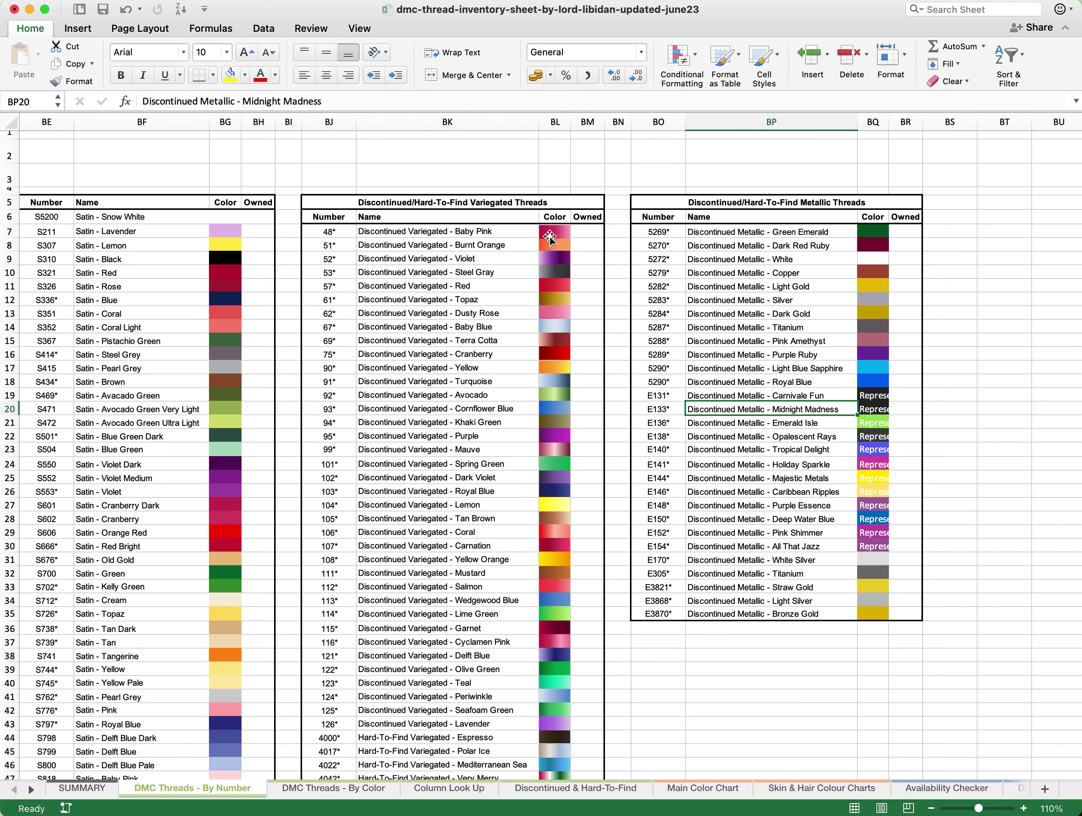
pyautogui.moveTo(962, 775); pyautogui.dragTo(150, 773)
pyautogui.click(529, 790)
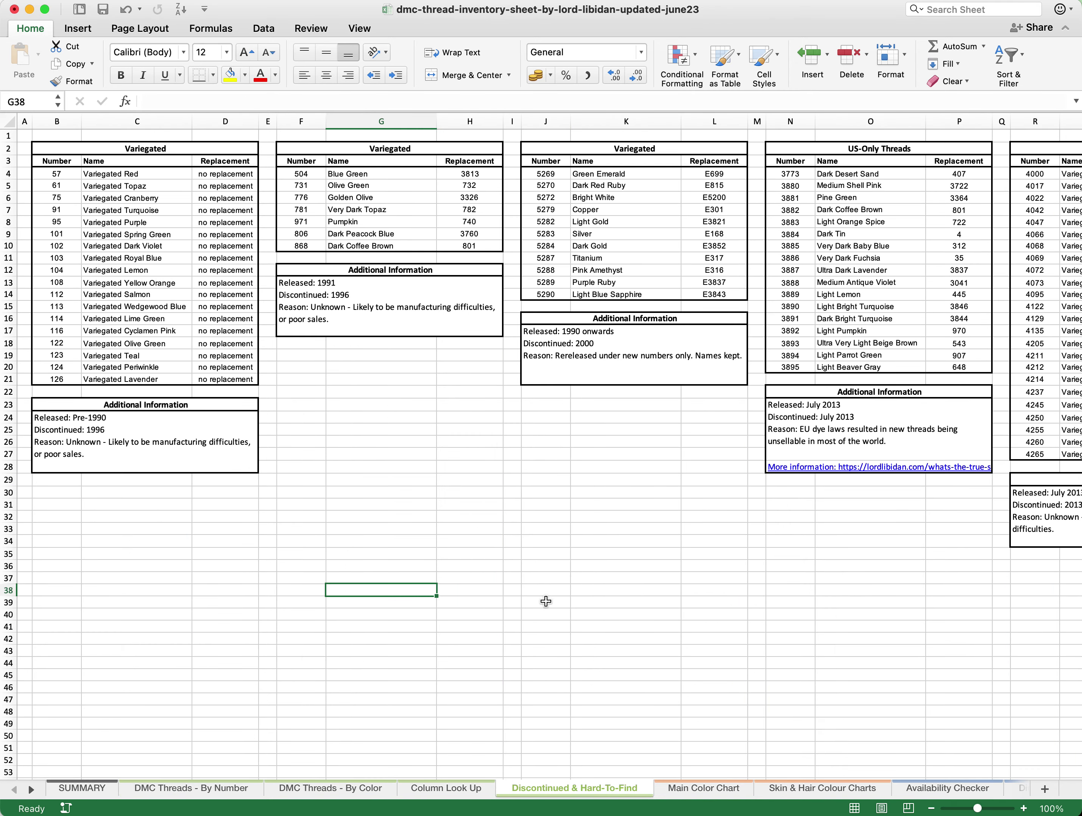
# - Highlight the Variegated and US-Only Threads tables, then switch to the Main Color Chart sheet
pyautogui.moveTo(46, 148); pyautogui.dragTo(198, 405)
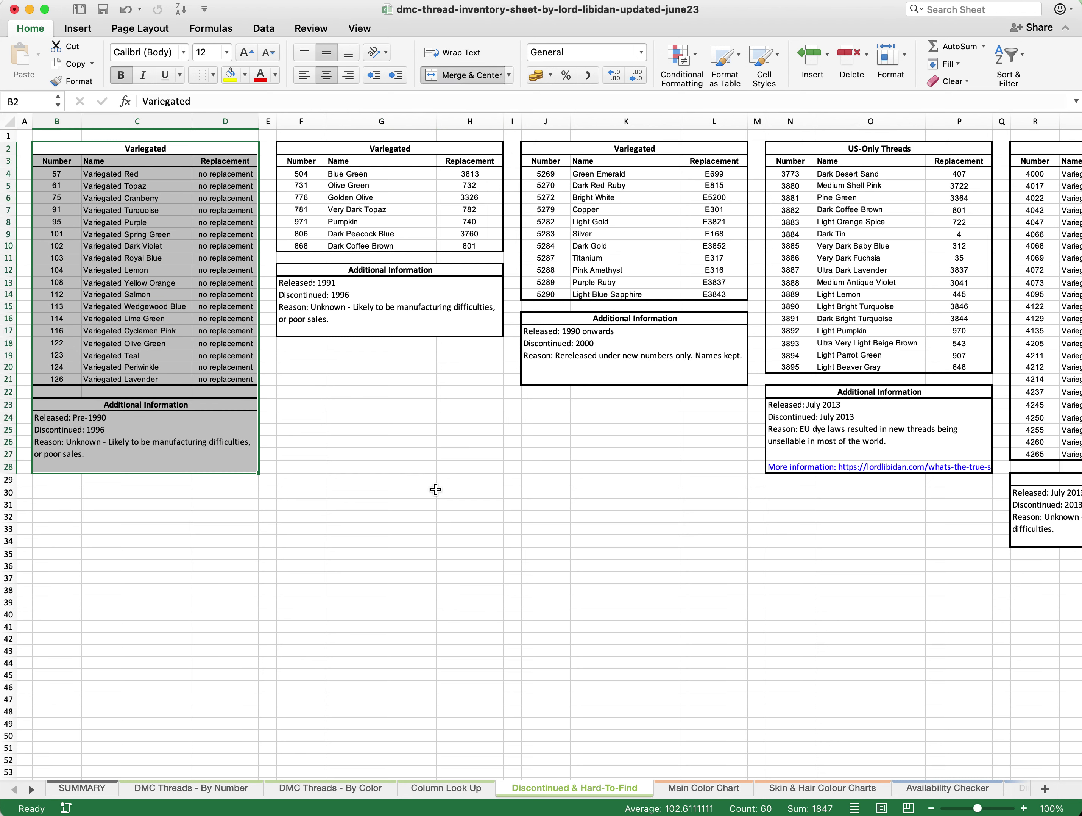
pyautogui.click(399, 483)
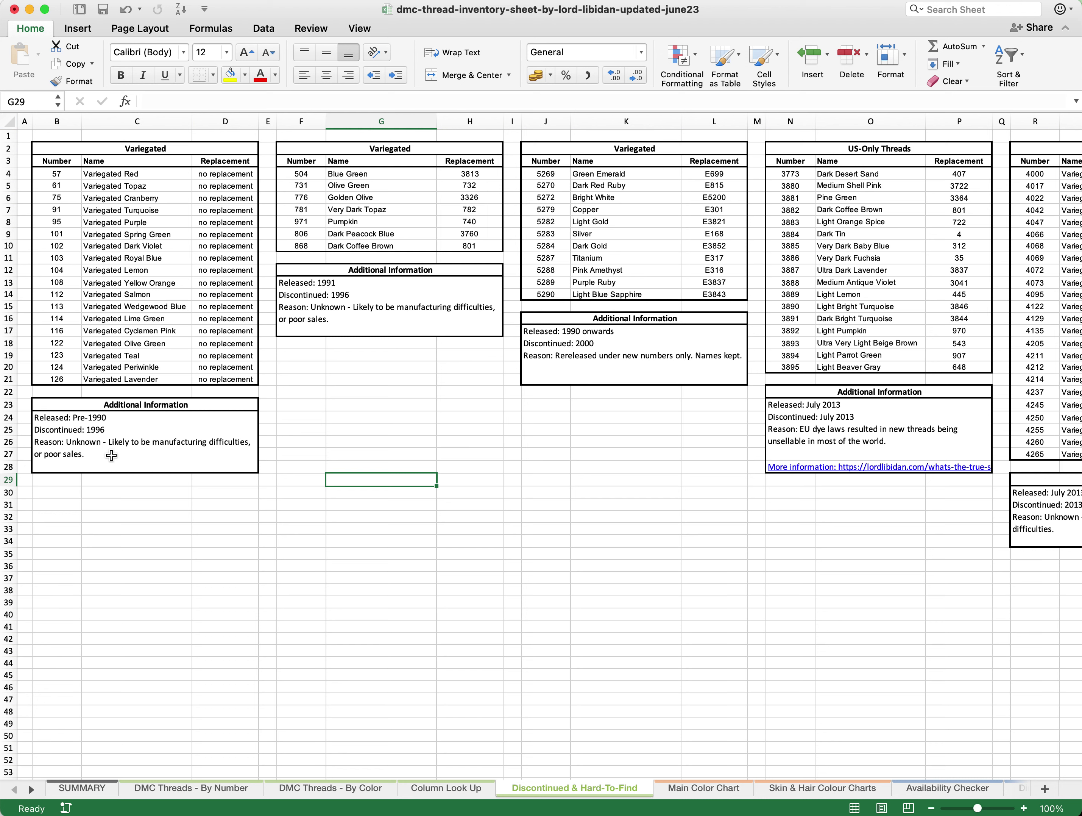
pyautogui.moveTo(779, 154); pyautogui.dragTo(868, 467)
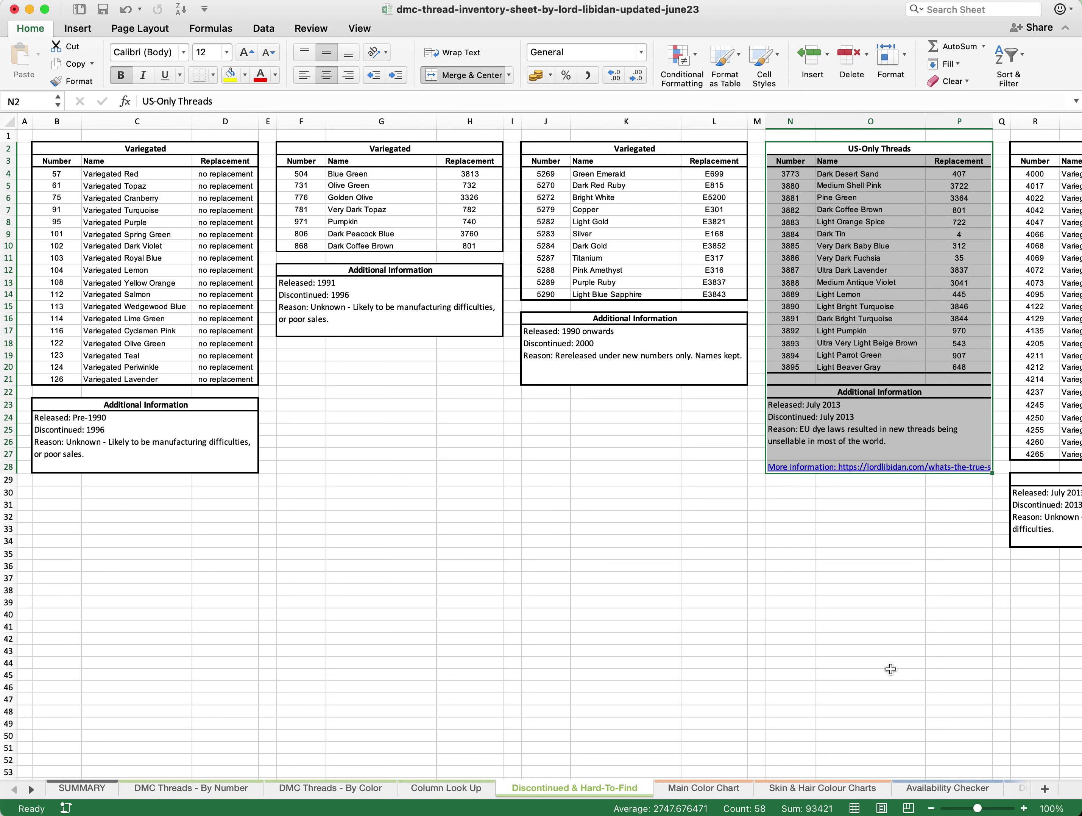
pyautogui.click(891, 669)
pyautogui.click(733, 789)
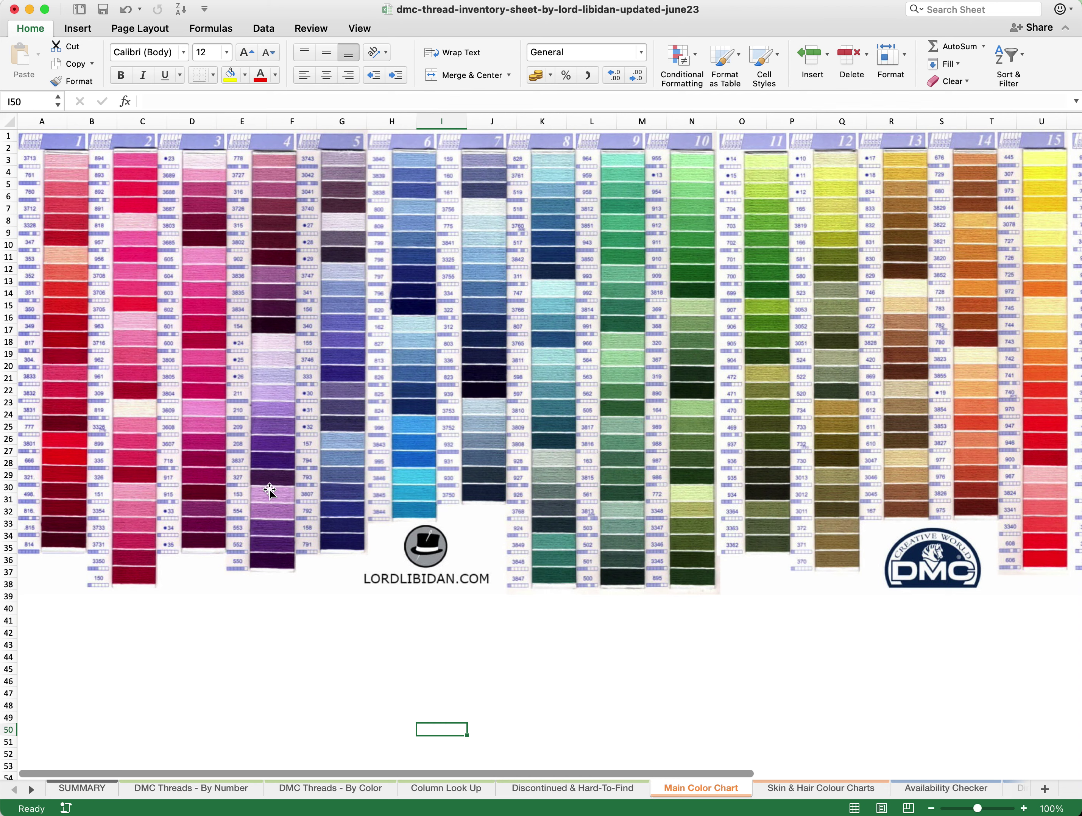
pyautogui.click(250, 788)
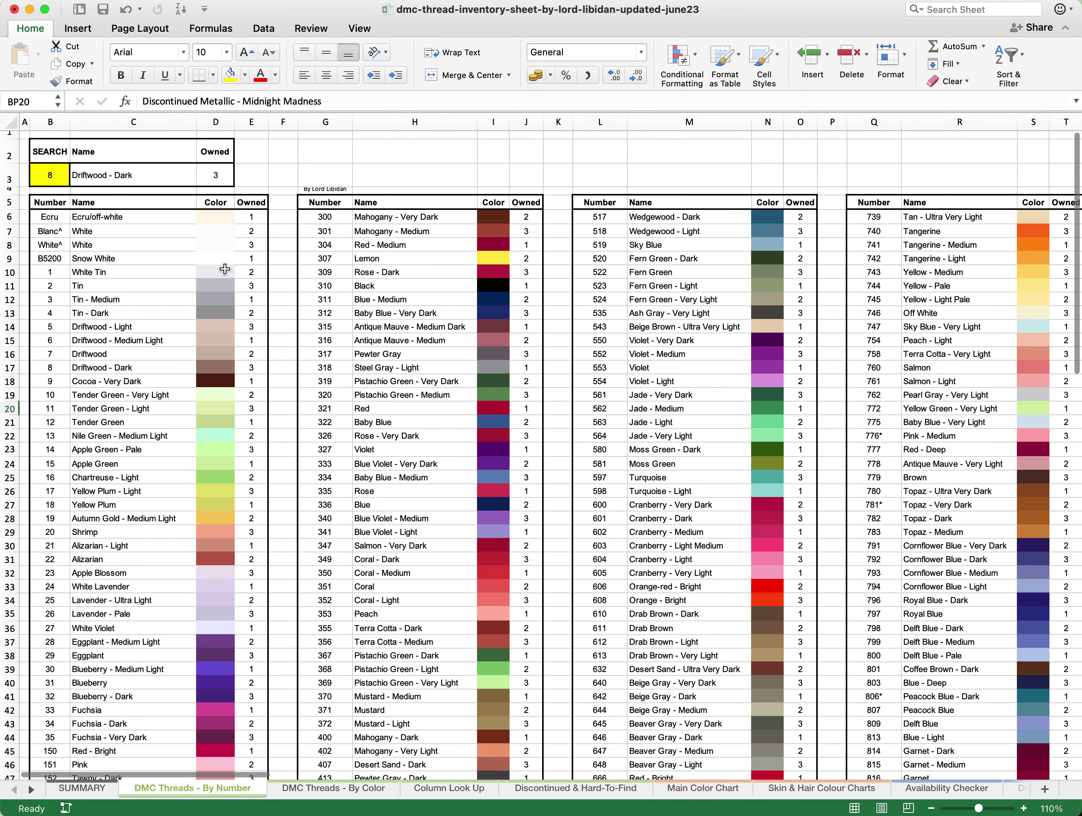
pyautogui.moveTo(225, 269); pyautogui.dragTo(220, 672)
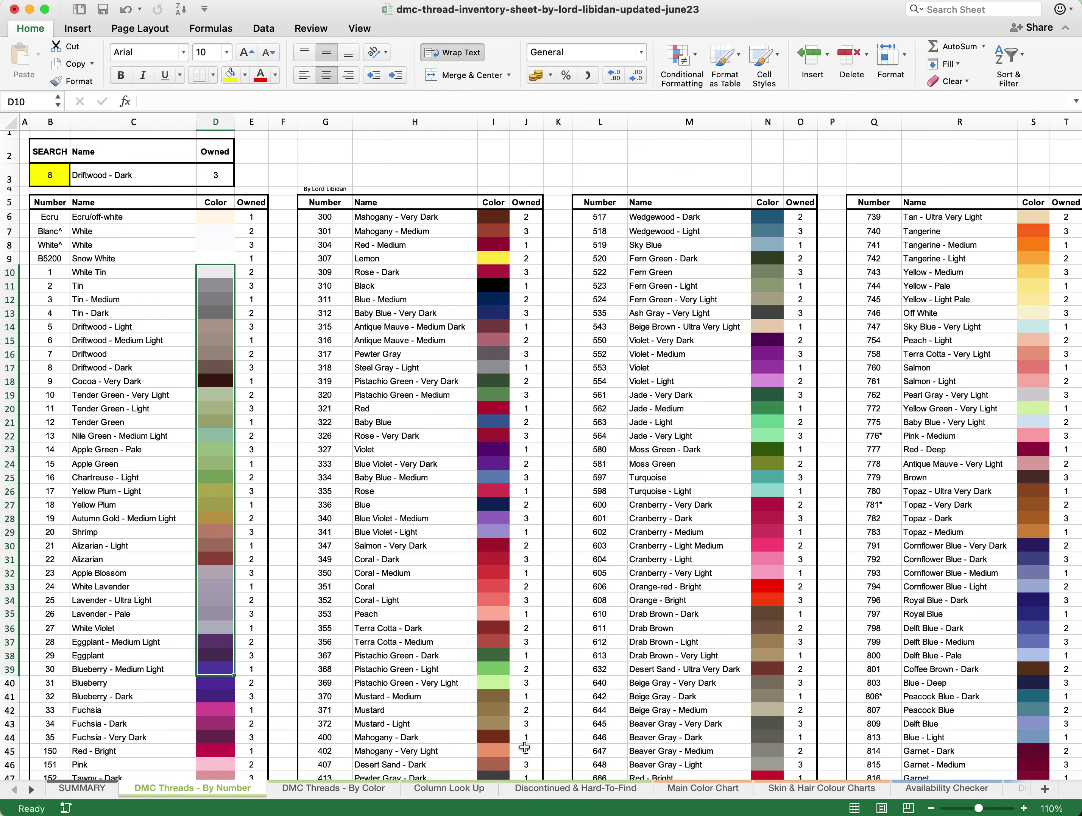
pyautogui.click(707, 789)
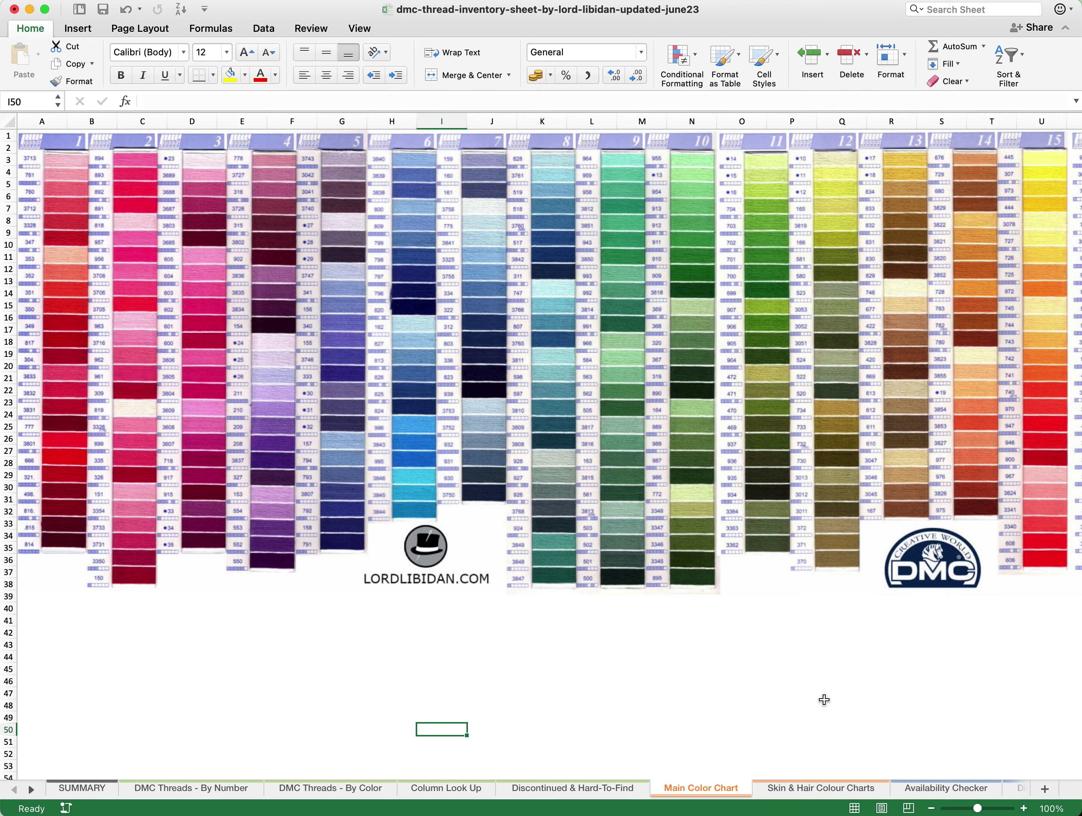
# - Show the Skin & Hair Colour Charts sheet with its Perfect Skin Tones and Perfect Hair Tones palettes
pyautogui.click(817, 787)
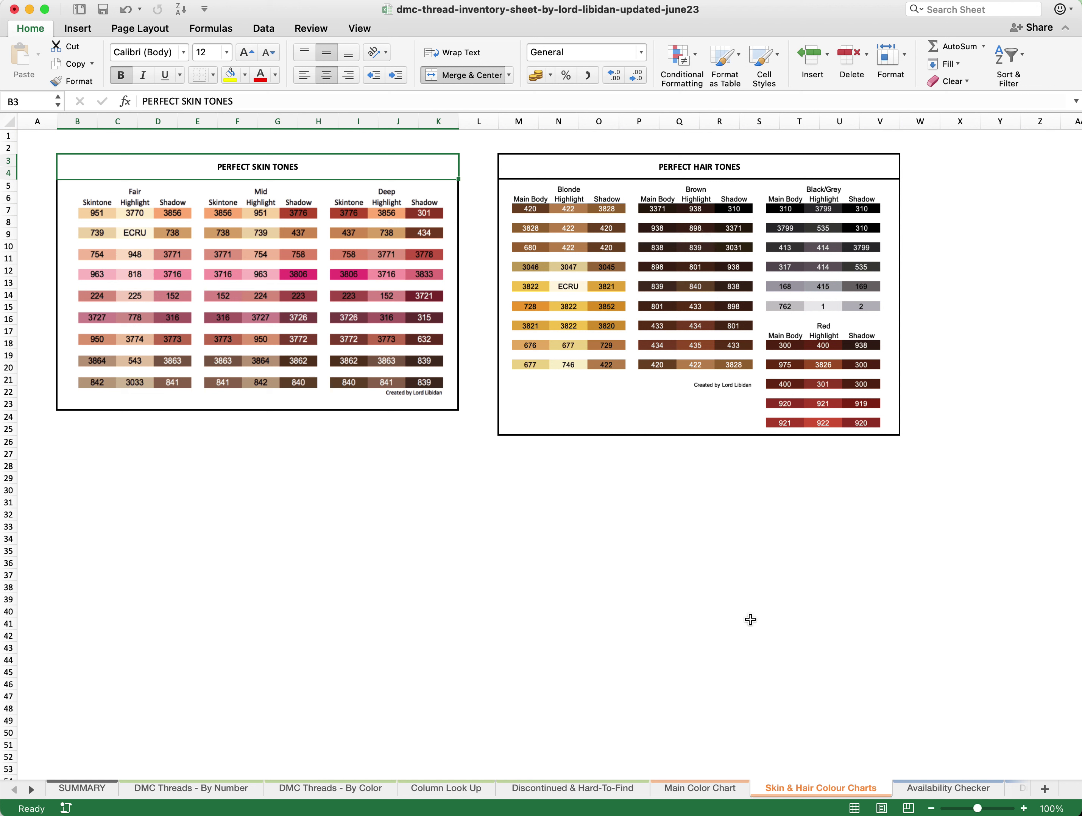
# - Open the Availability Checker sheet and scroll the sheet tabs to bring the later sheets into view
pyautogui.click(933, 790)
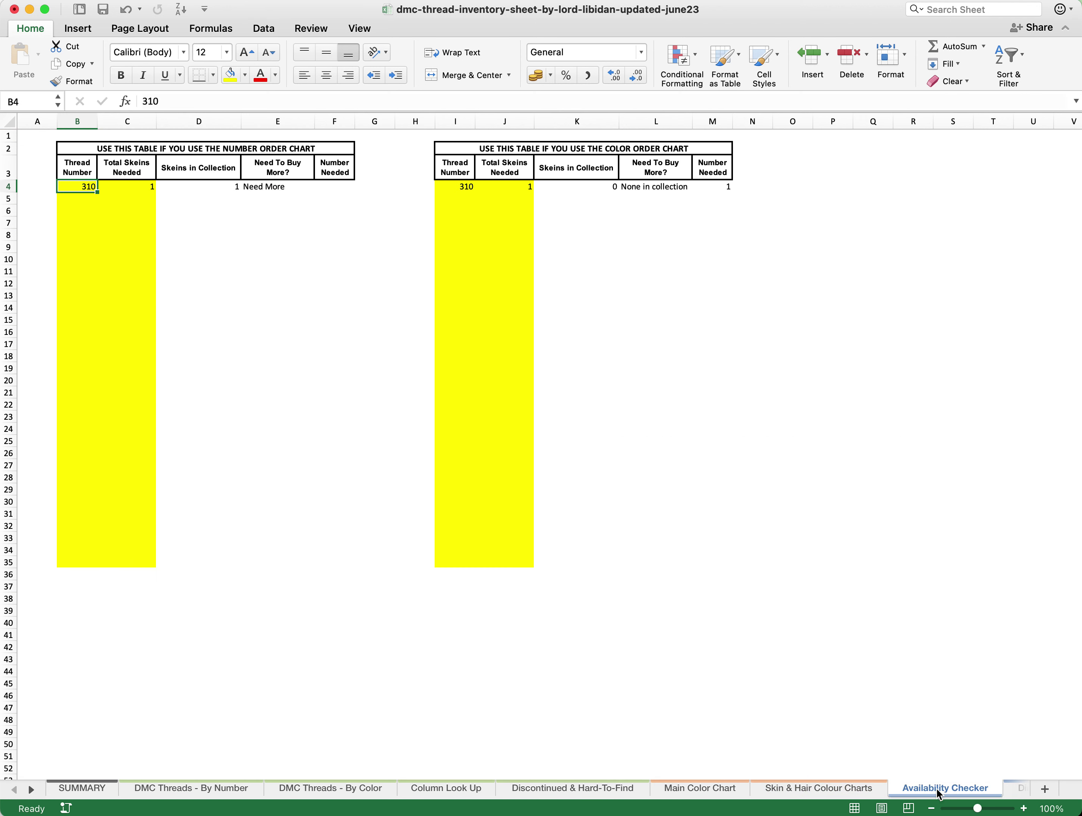
pyautogui.click(31, 790)
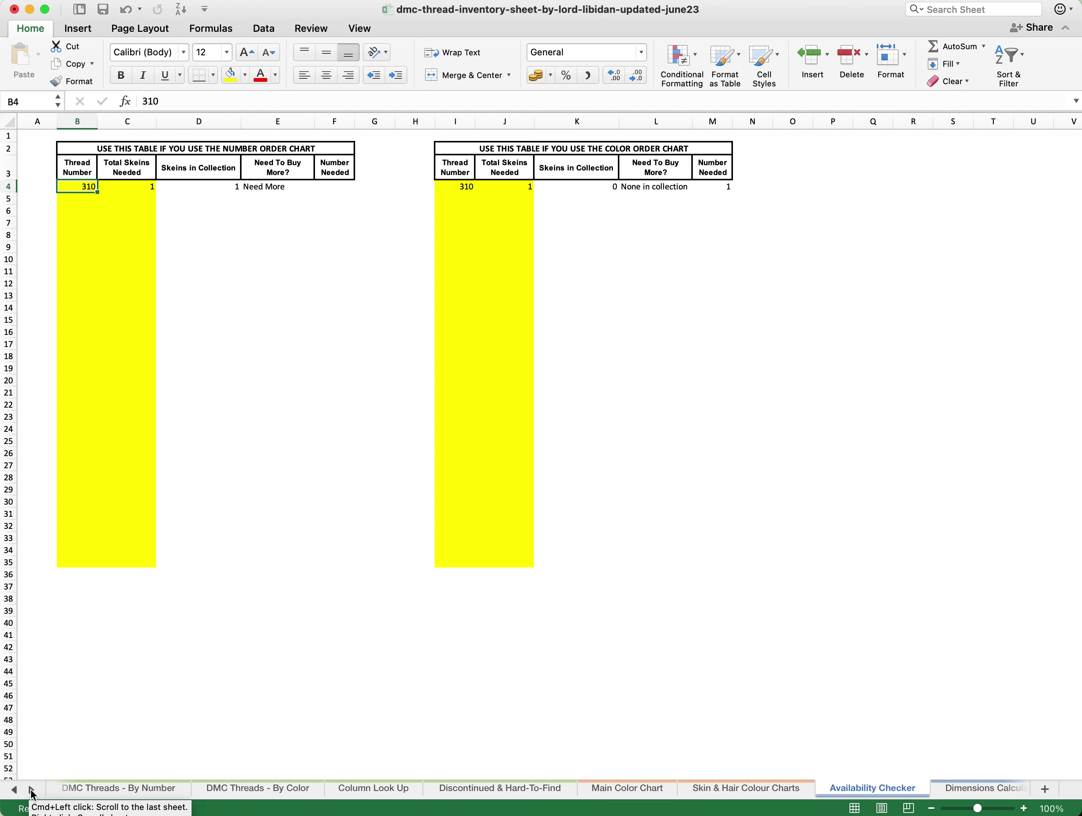
pyautogui.click(31, 790)
pyautogui.click(32, 790)
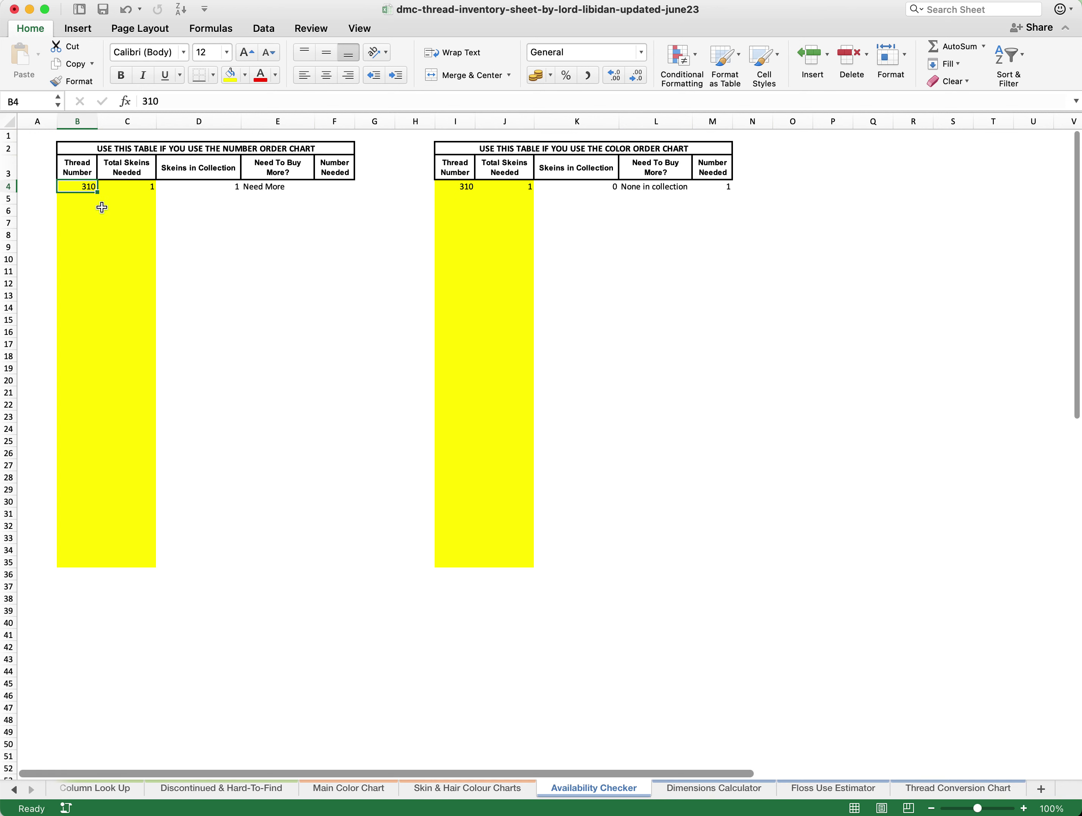
# - Enter thread 666 needing 2 skeins and inspect the collection, buy-more and number-needed formulas
pyautogui.press('Return')
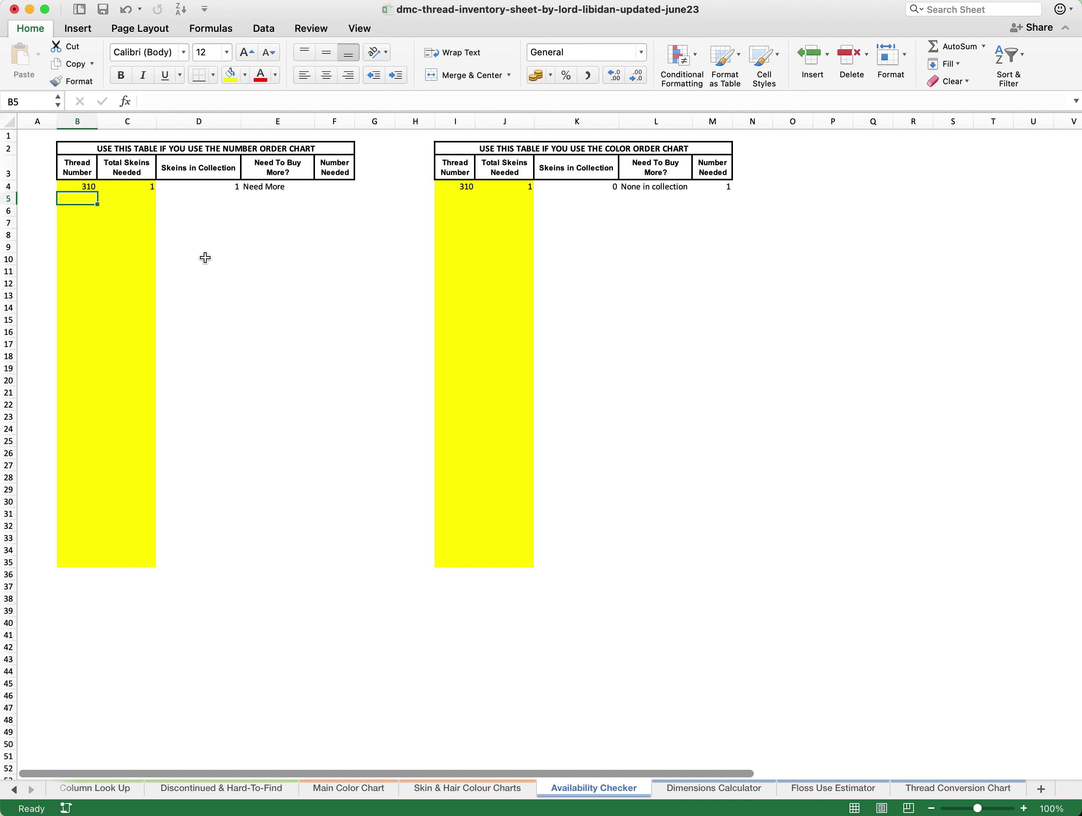
pyautogui.write('666')
pyautogui.press('Tab')
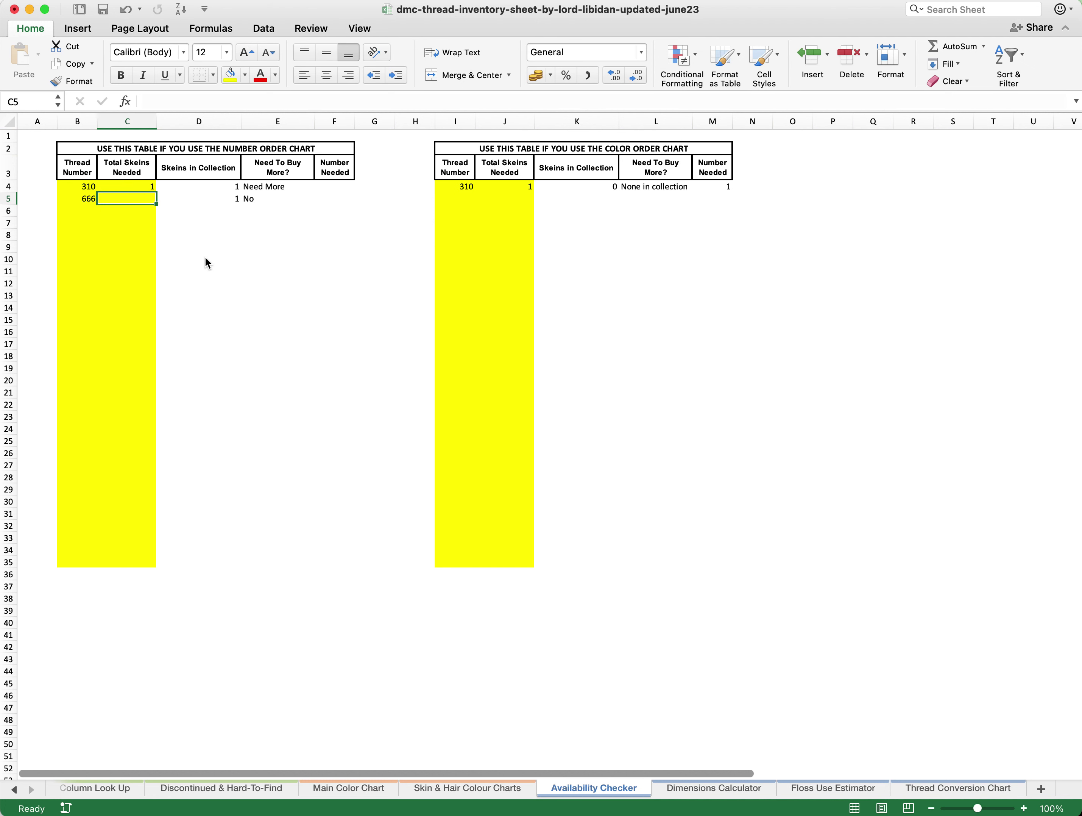
pyautogui.write('2')
pyautogui.press('Return')
pyautogui.press('Up')
pyautogui.press('Right')
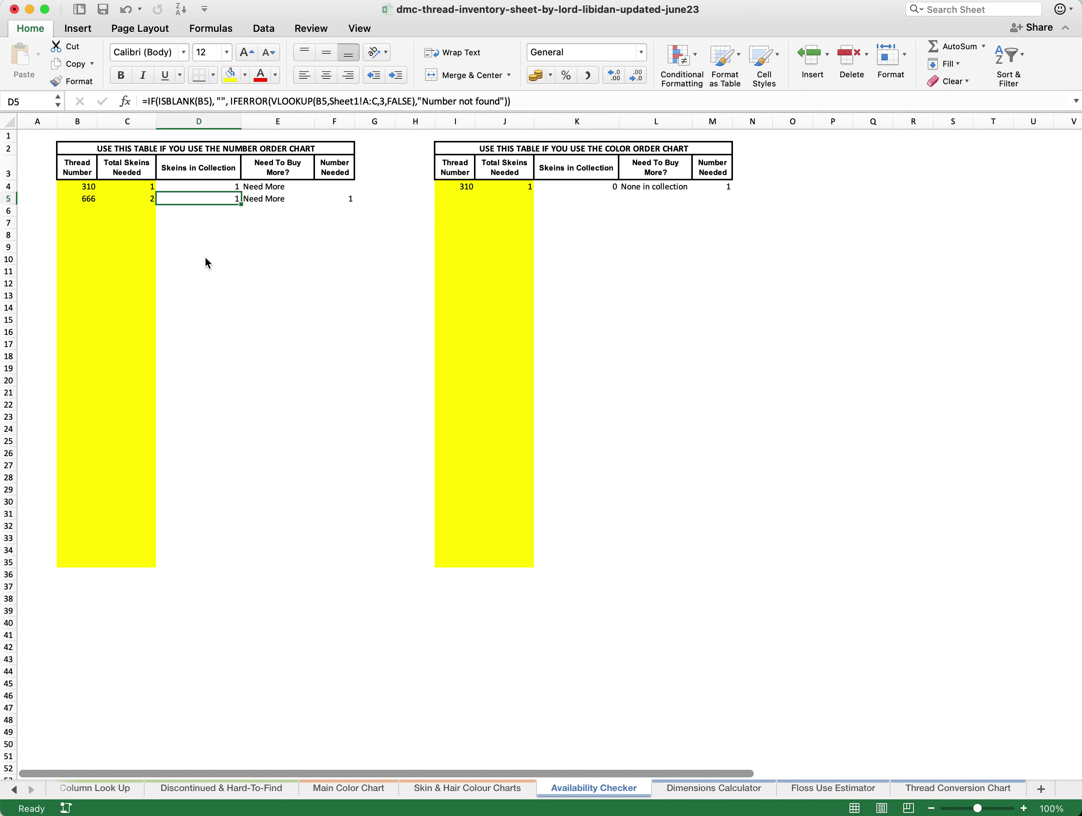
pyautogui.press('Right')
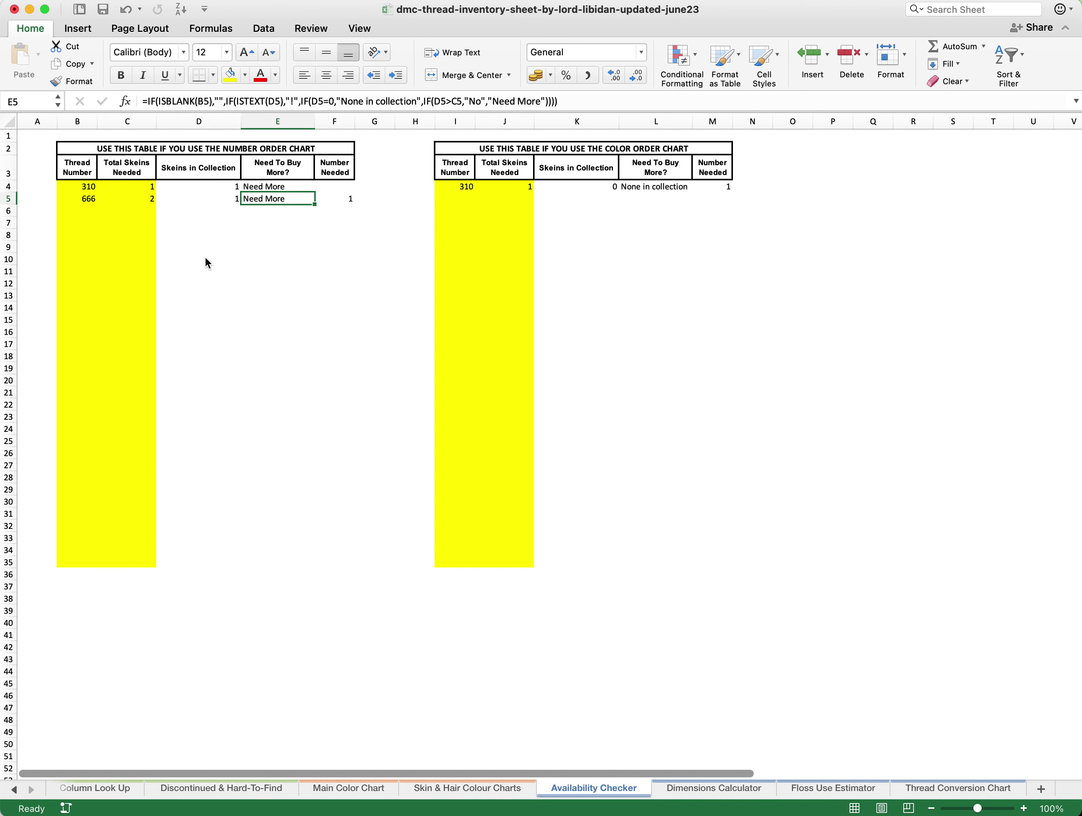
pyautogui.press('Right')
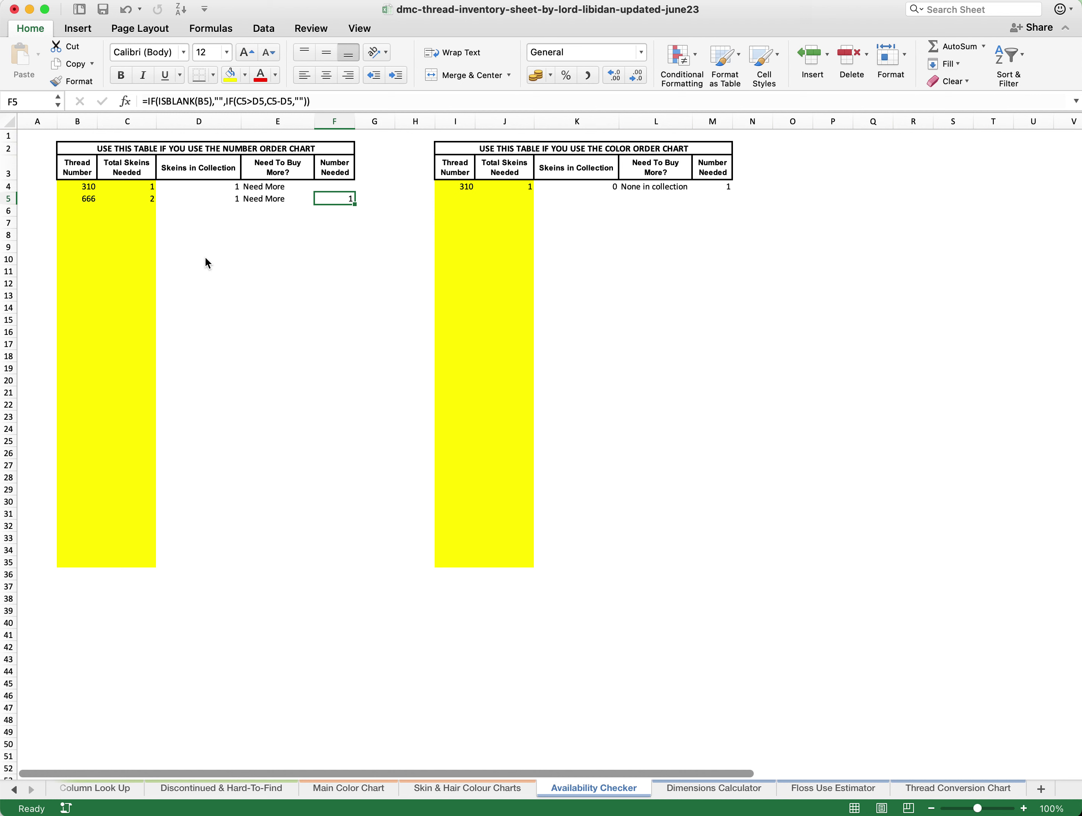
pyautogui.press('Left')
pyautogui.press('Left')
pyautogui.press('Left')
pyautogui.press('Left')
# - Add thread 1 needing 1 skein in the next row
pyautogui.press('Down')
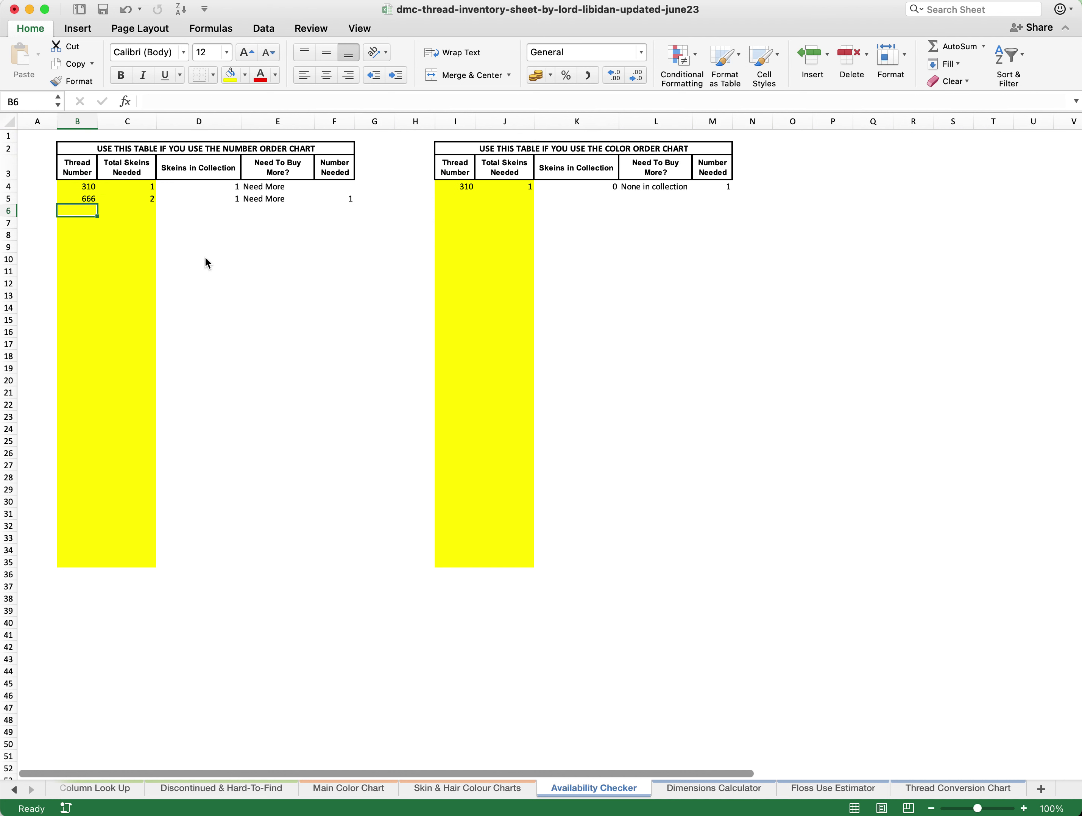
pyautogui.write('1')
pyautogui.press('Return')
pyautogui.press('Up')
pyautogui.press('Right')
pyautogui.write('1')
pyautogui.press('Return')
pyautogui.press('Up')
# - Check thread 1's collection lookup and buy-more result, showing 2 owned and No
pyautogui.click(84, 213)
pyautogui.moveTo(94, 213); pyautogui.dragTo(129, 209)
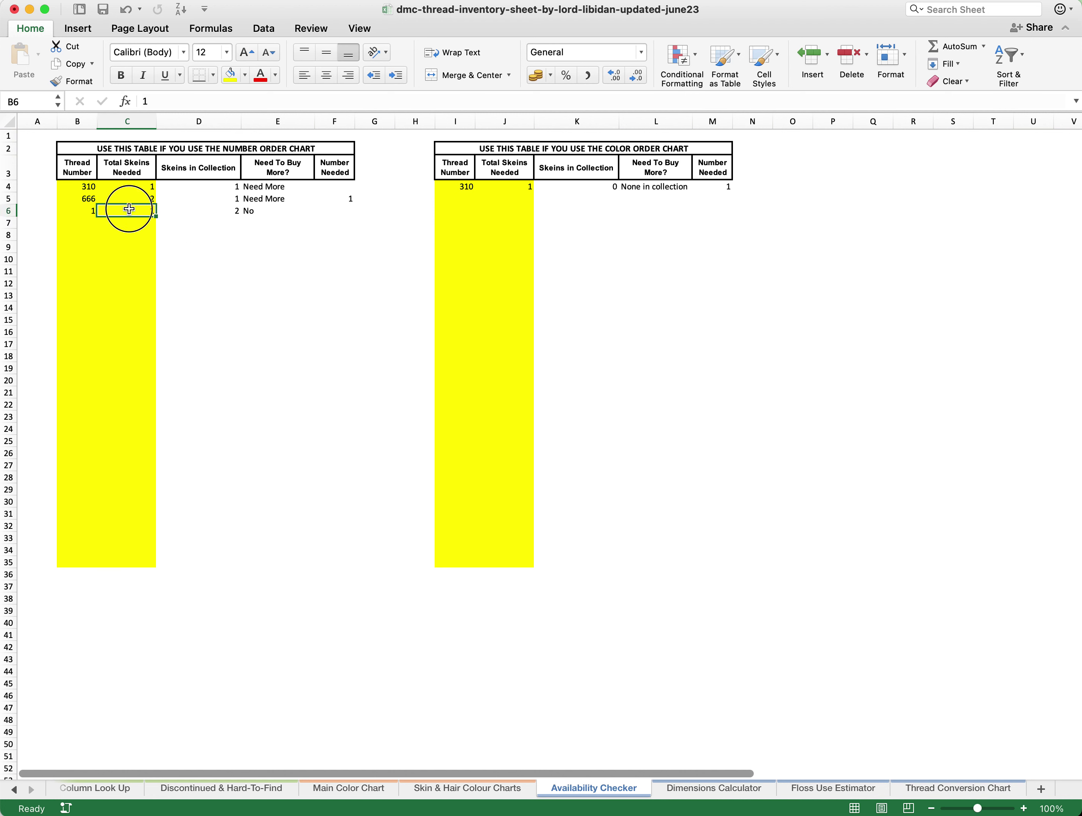
pyautogui.click(198, 209)
pyautogui.click(139, 207)
pyautogui.click(260, 209)
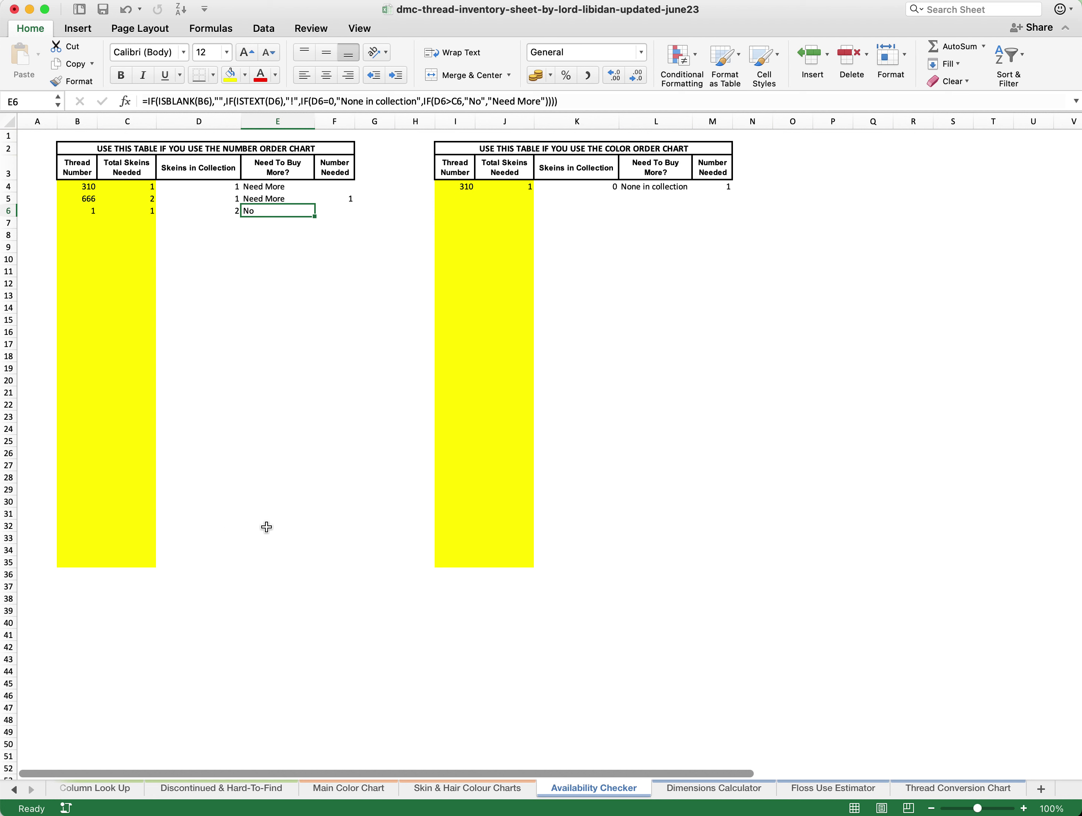
pyautogui.moveTo(91, 187); pyautogui.dragTo(81, 370)
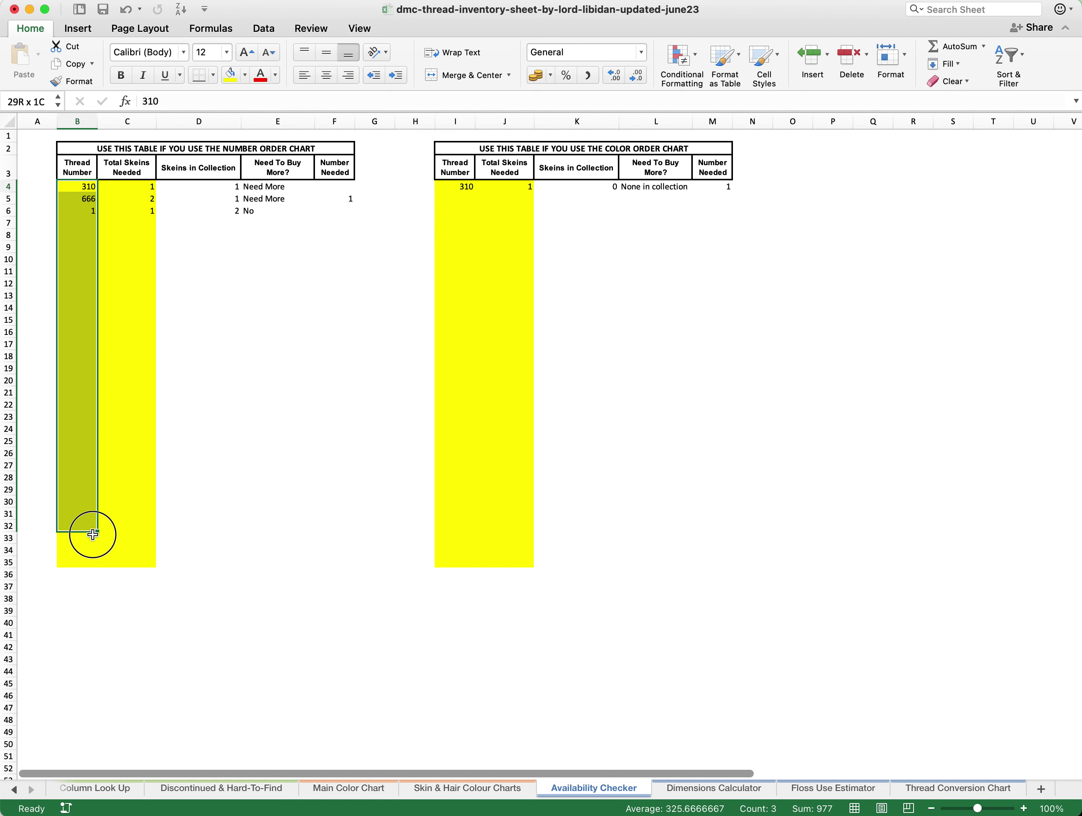
pyautogui.moveTo(92, 534); pyautogui.dragTo(114, 557)
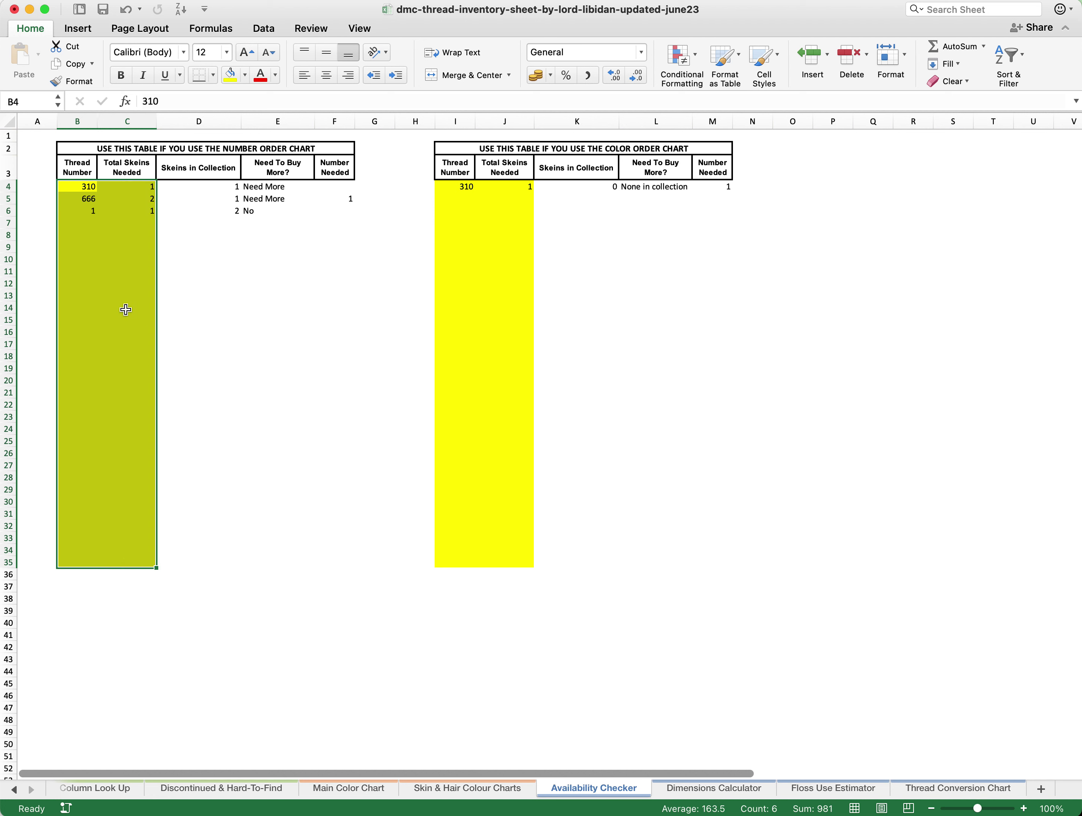
pyautogui.click(113, 275)
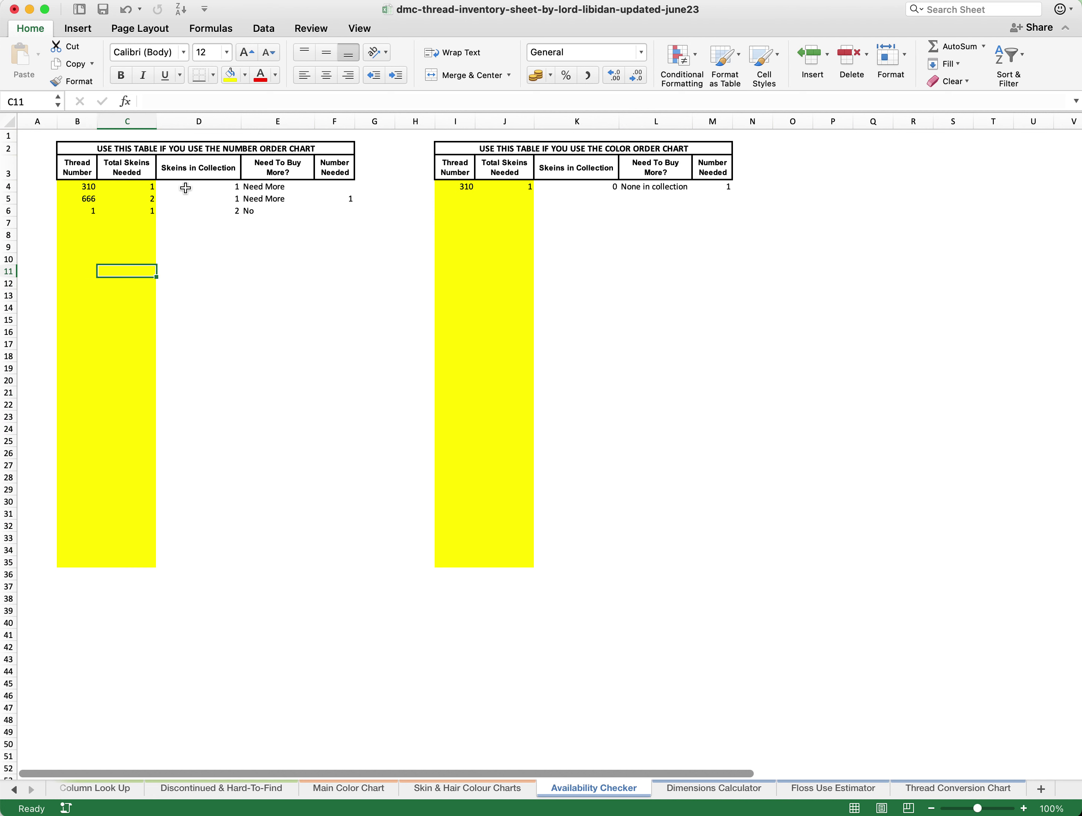
pyautogui.moveTo(187, 187); pyautogui.dragTo(324, 566)
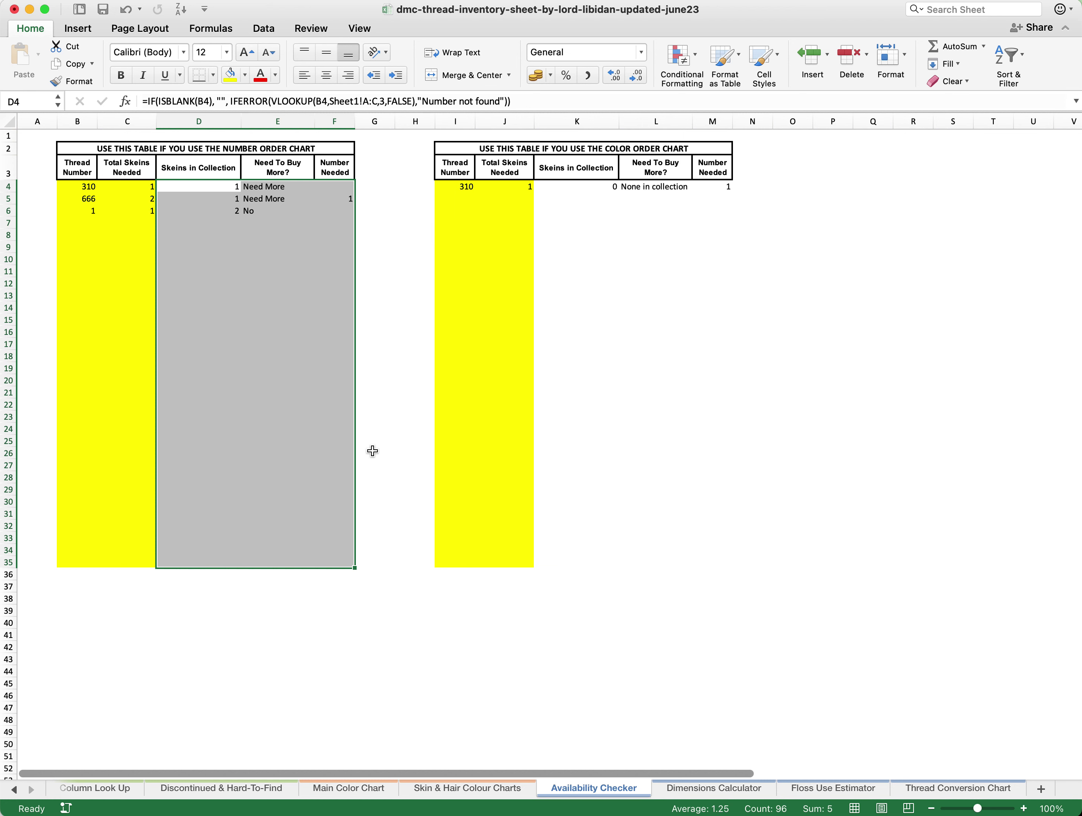
pyautogui.click(390, 432)
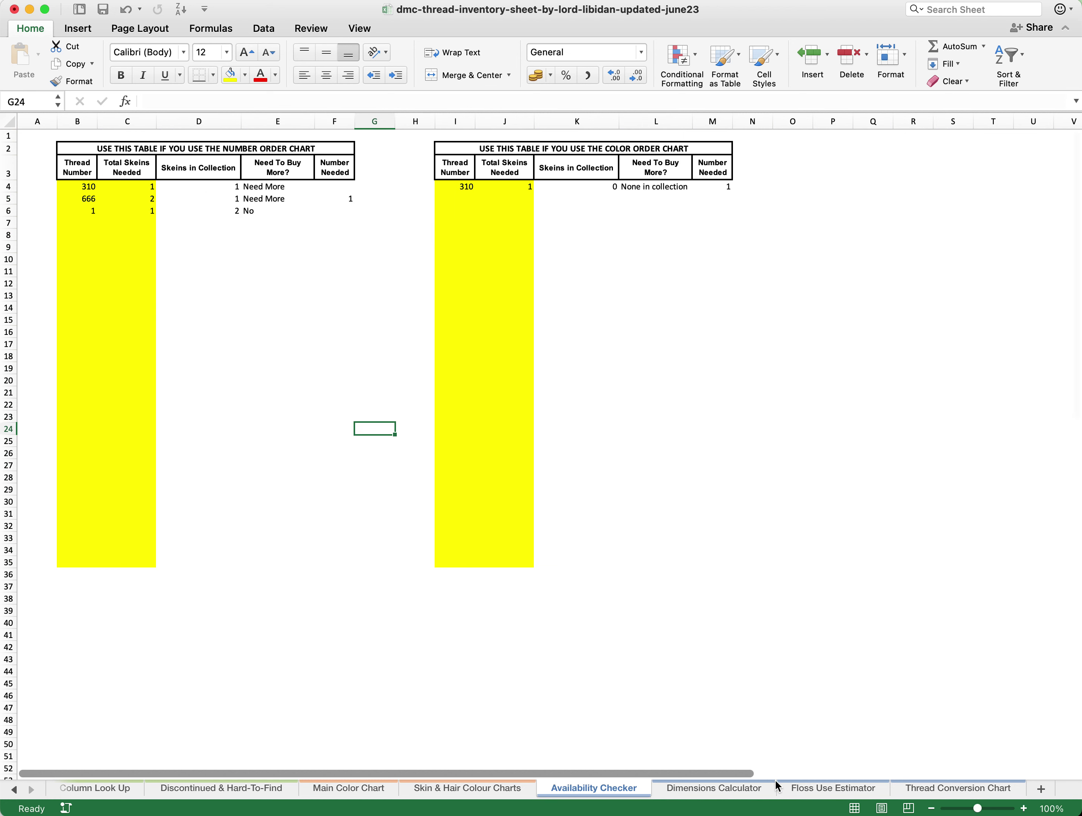
# - Enter 1000 stitches high and 800 wide on the Dimensions Calculator, giving 246.1 by 200.0 cm on 11-count
pyautogui.click(761, 788)
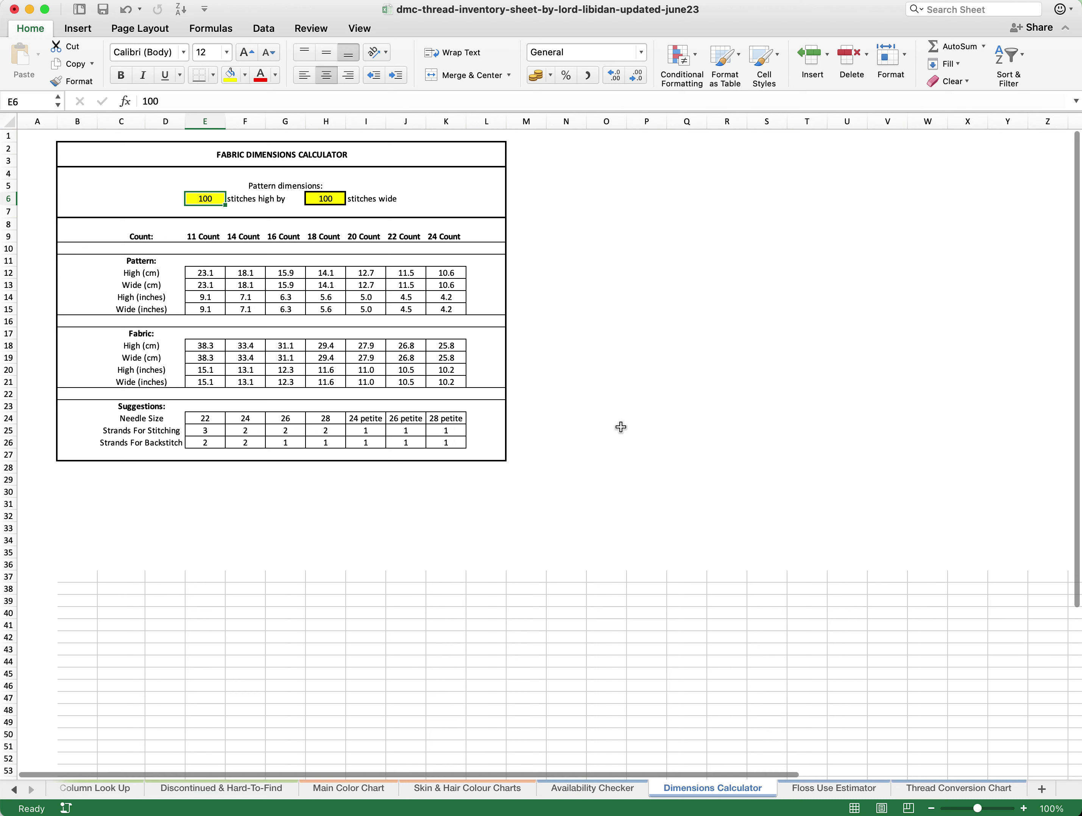
pyautogui.click(616, 288)
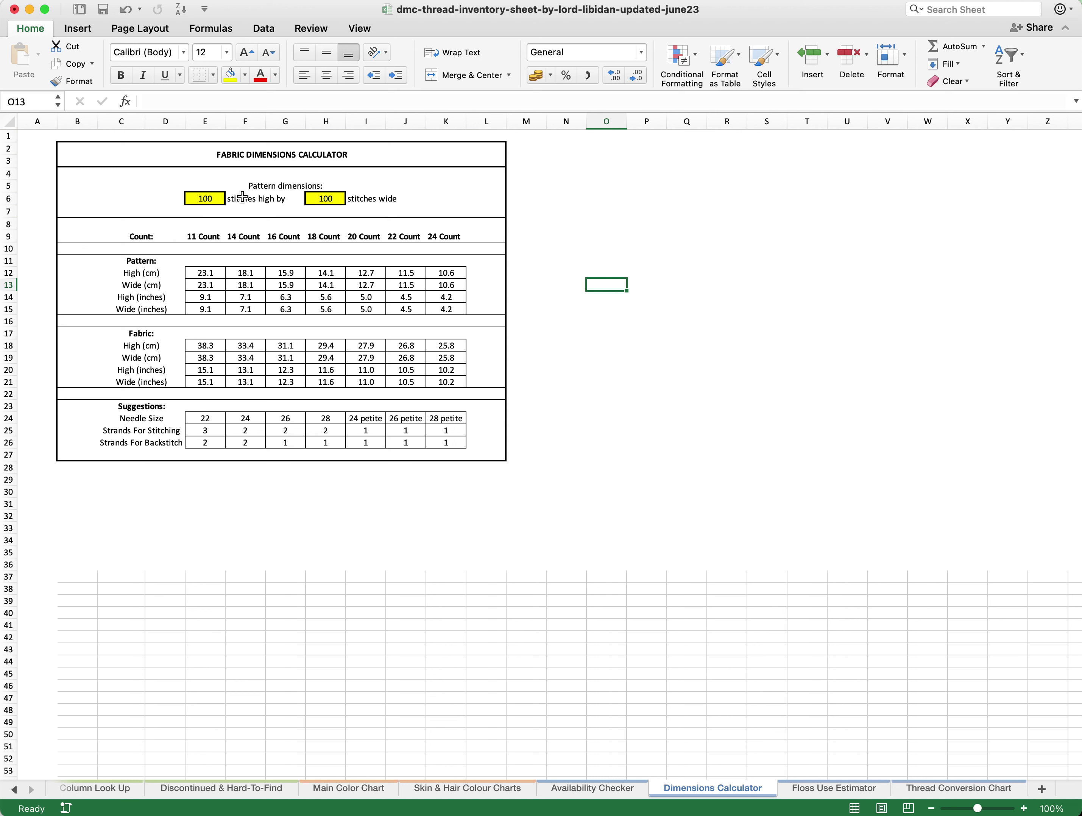
pyautogui.click(213, 200)
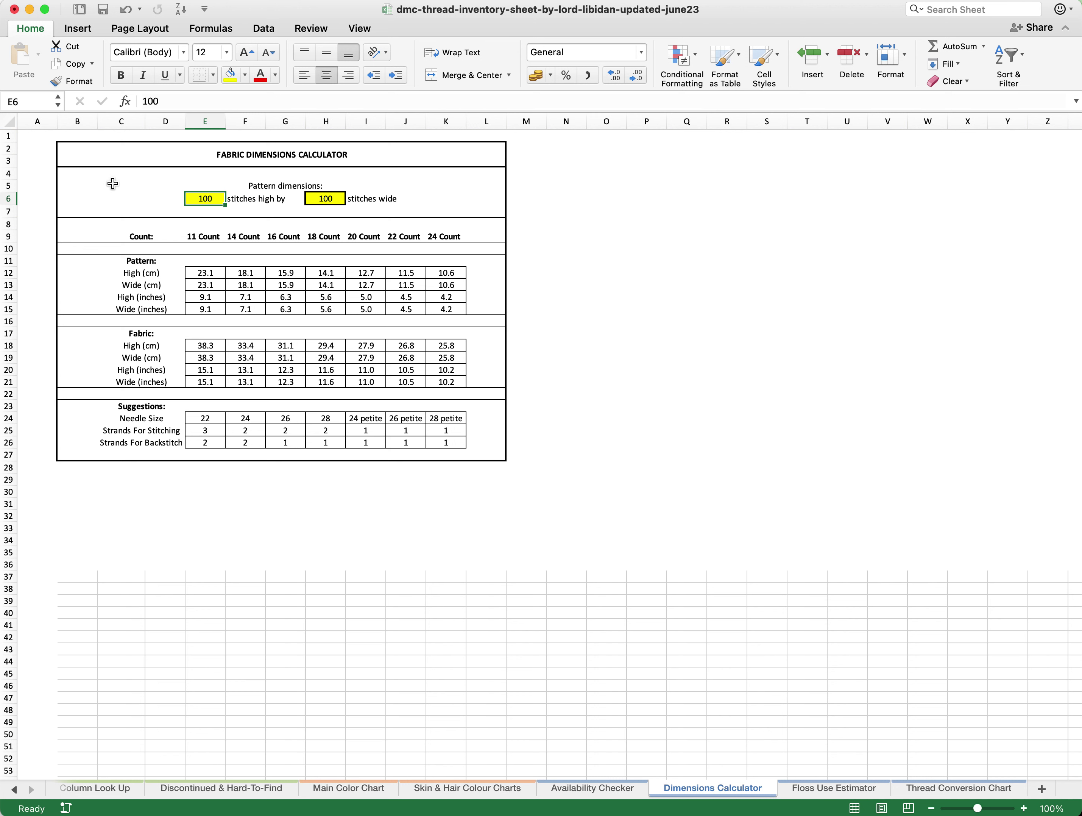
pyautogui.write('1000')
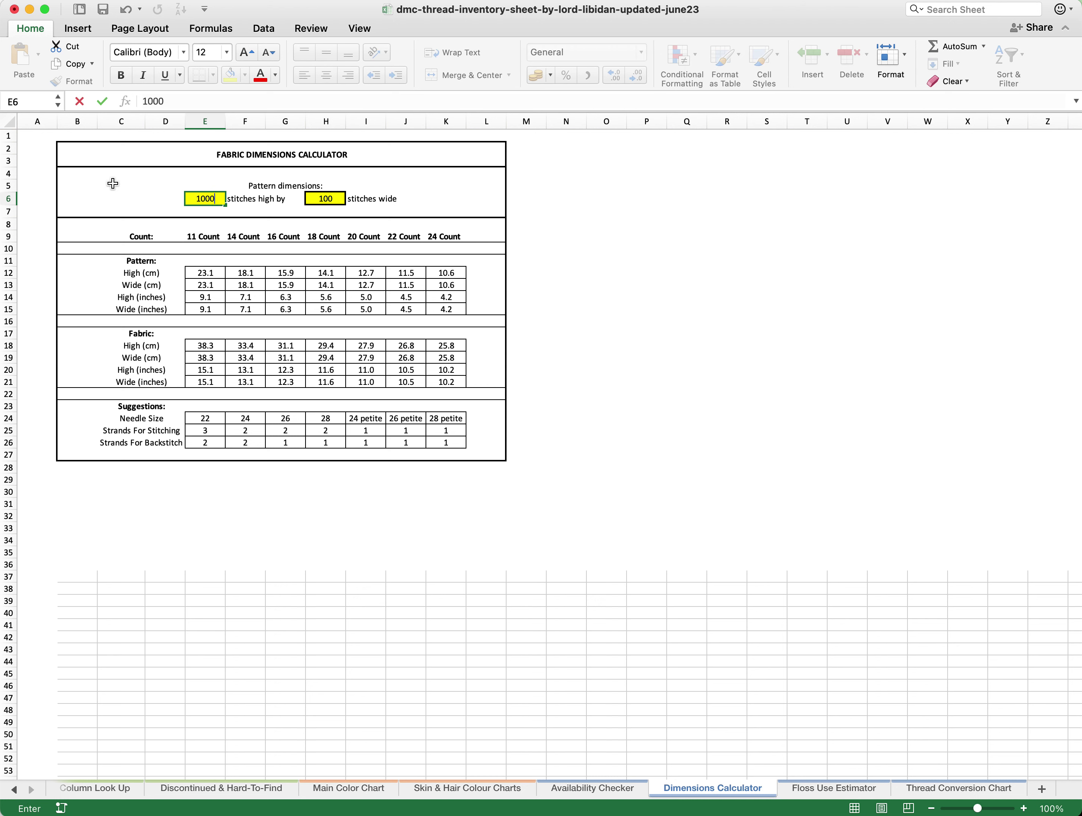
pyautogui.press('Tab')
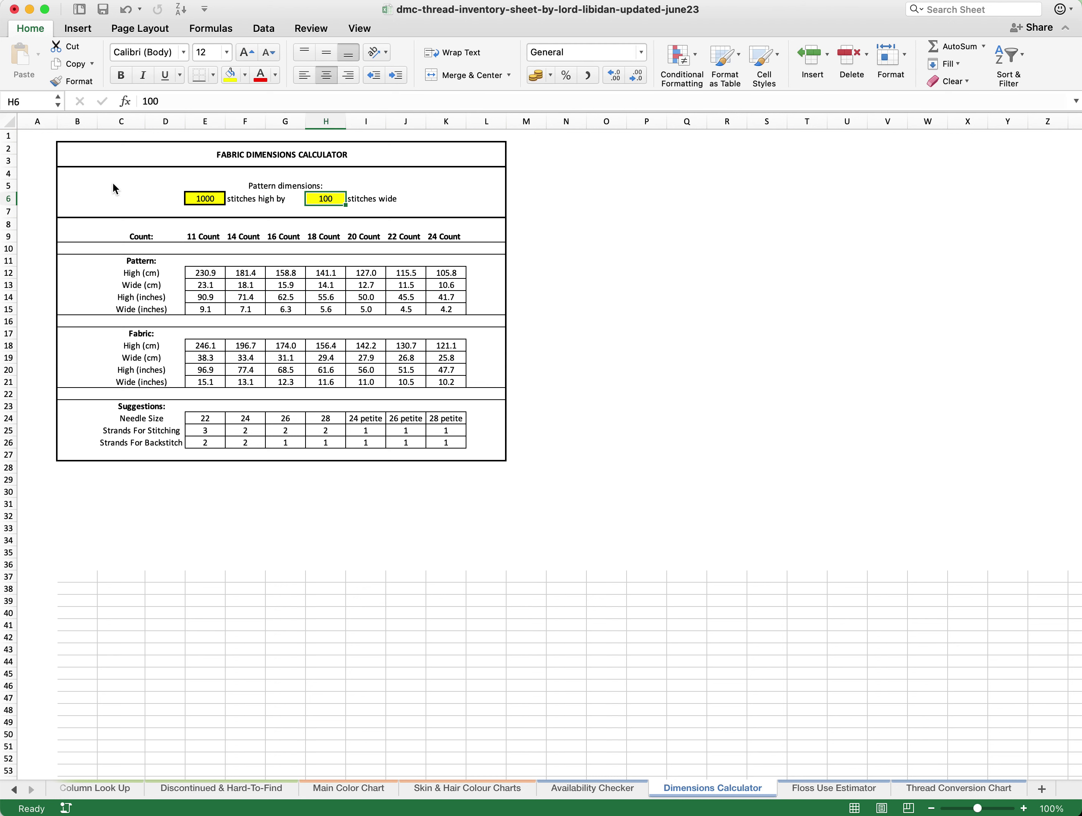
pyautogui.write('800')
pyautogui.press('Return')
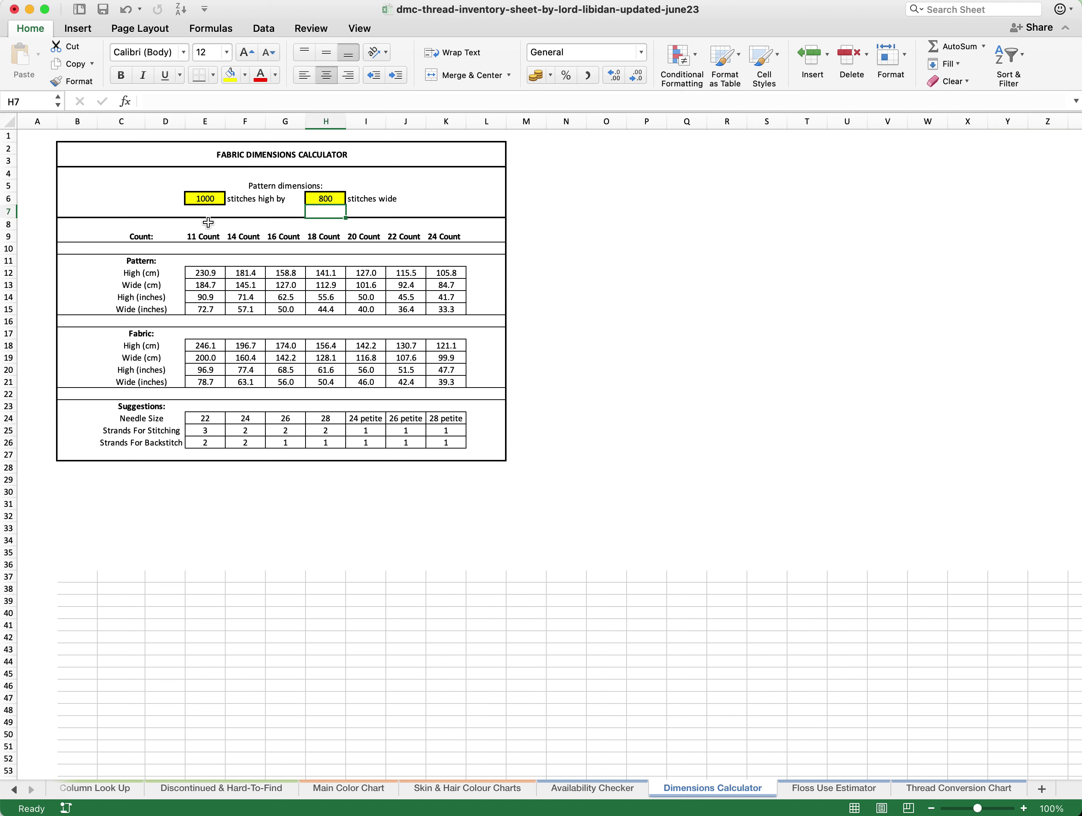
pyautogui.click(244, 234)
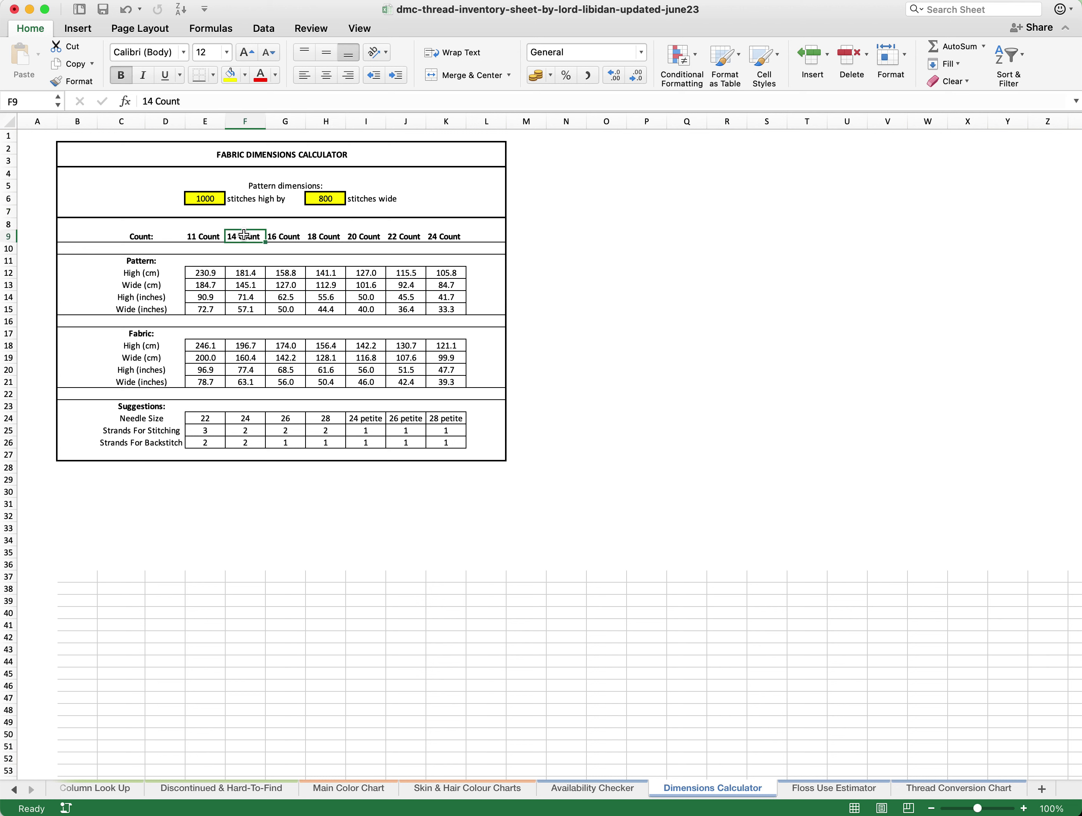
pyautogui.moveTo(244, 235); pyautogui.dragTo(244, 320)
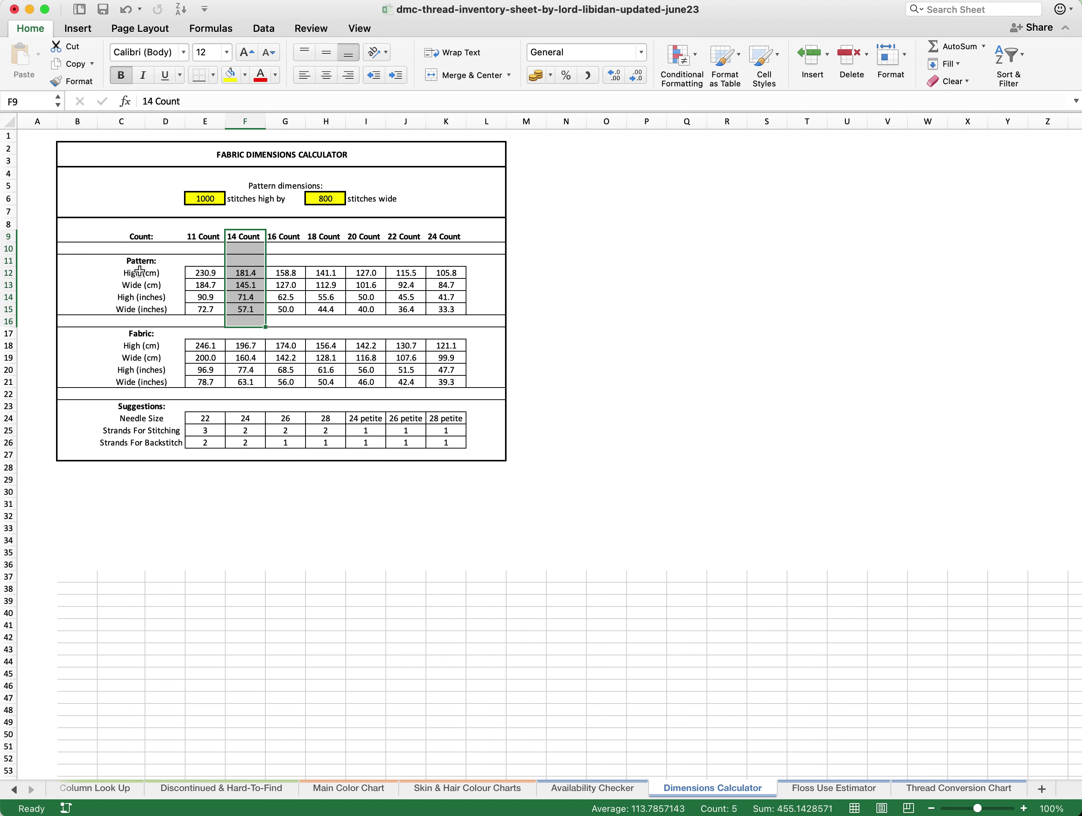
pyautogui.moveTo(245, 334); pyautogui.dragTo(249, 398)
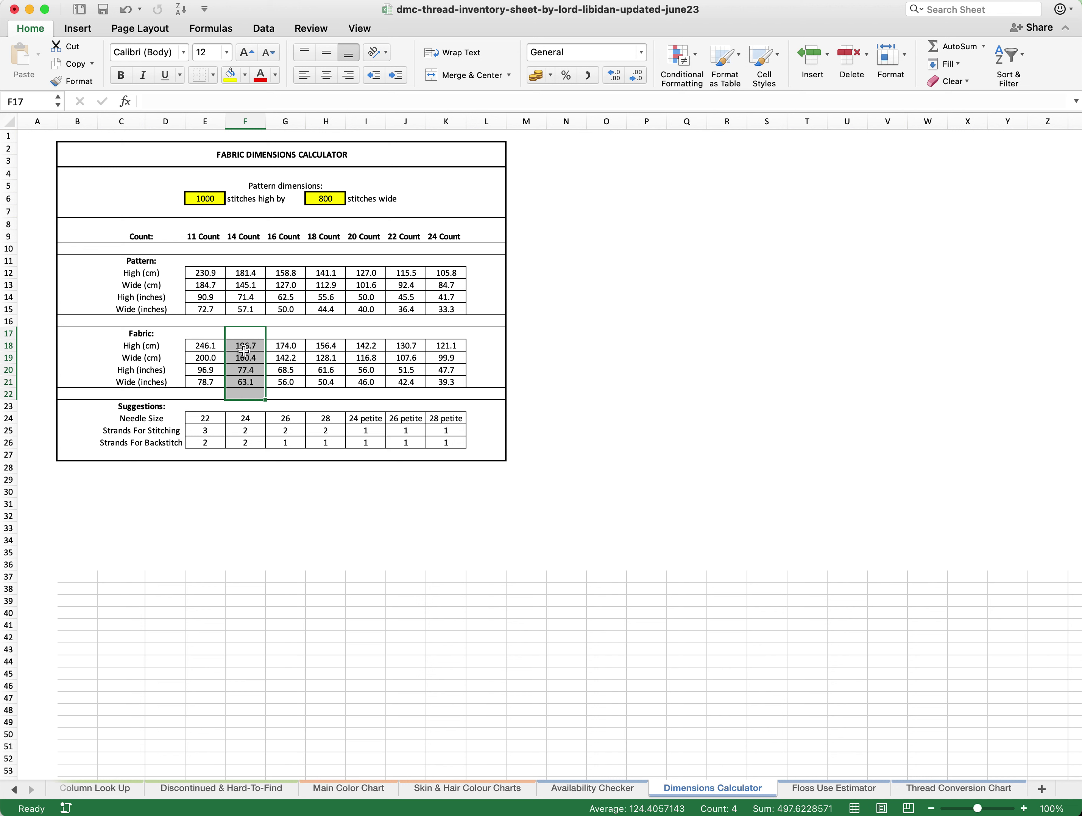
pyautogui.moveTo(251, 406); pyautogui.dragTo(253, 452)
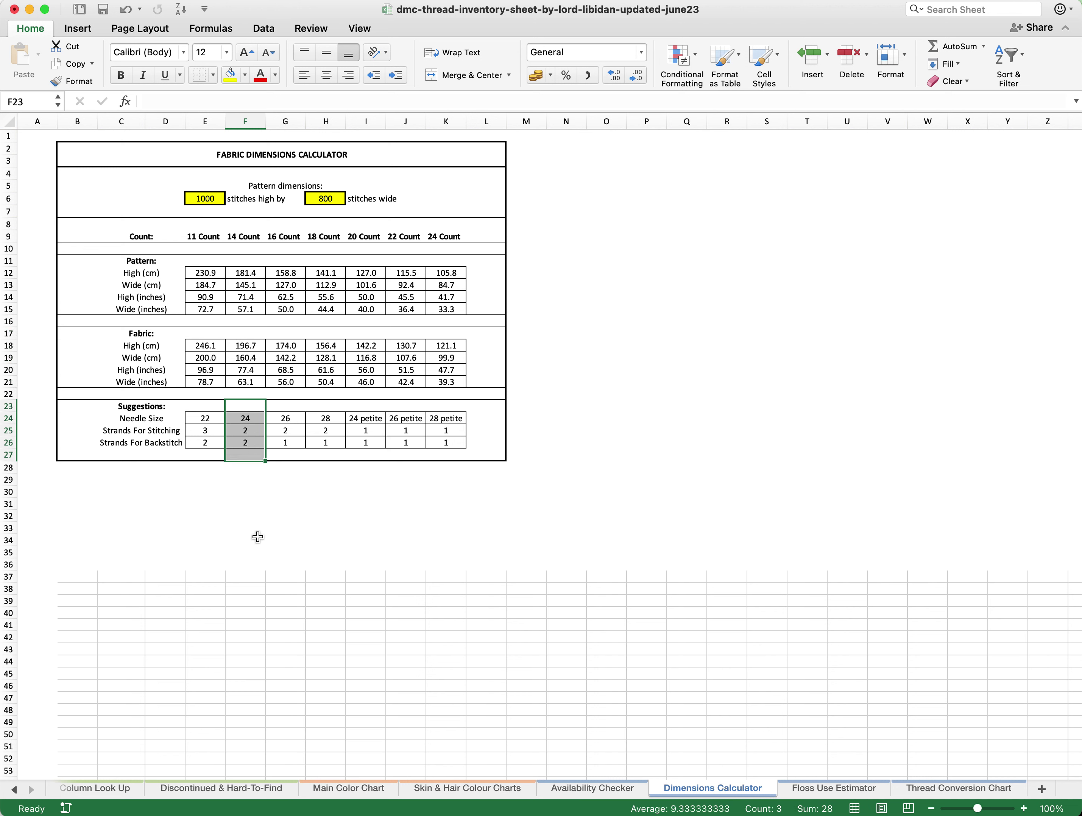
pyautogui.click(309, 494)
# - Change the pattern height in E6 to 999 stitches
pyautogui.click(218, 198)
pyautogui.write('999')
pyautogui.press('Return')
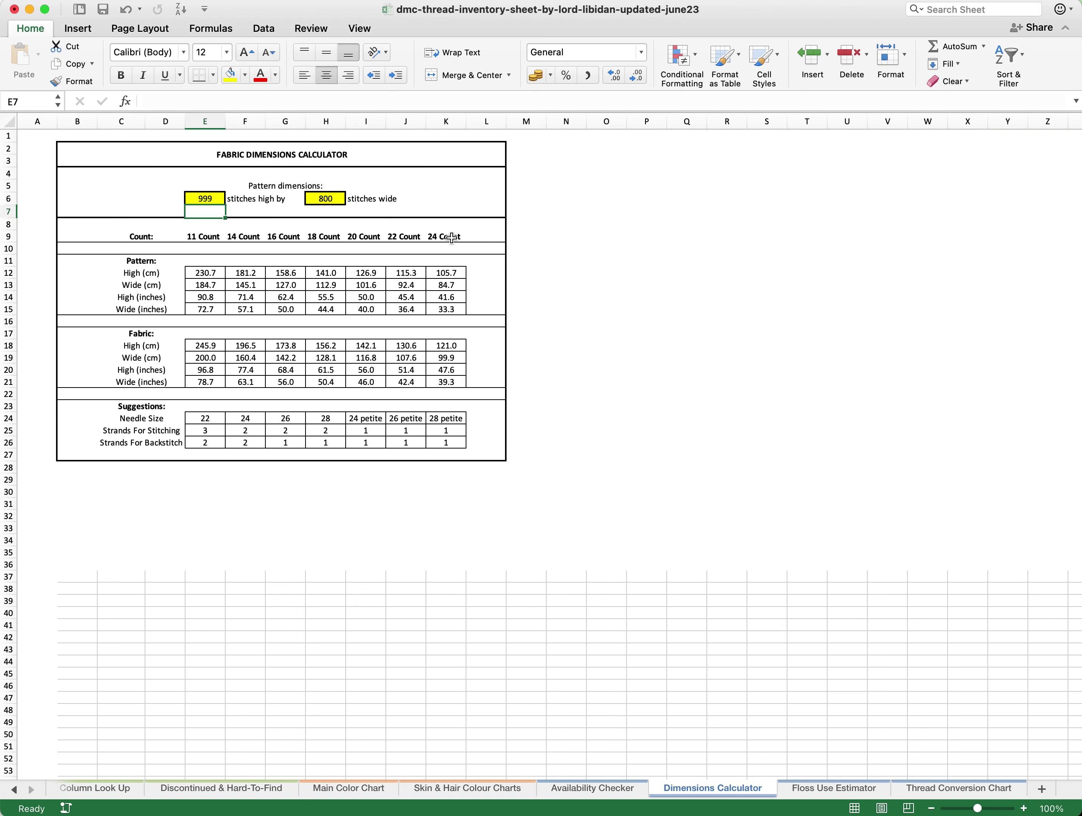
# - Review the 24 Count fabric sizes and needle suggestions, then switch to the Floss Use Estimator sheet
pyautogui.moveTo(459, 237); pyautogui.dragTo(450, 430)
pyautogui.click(597, 349)
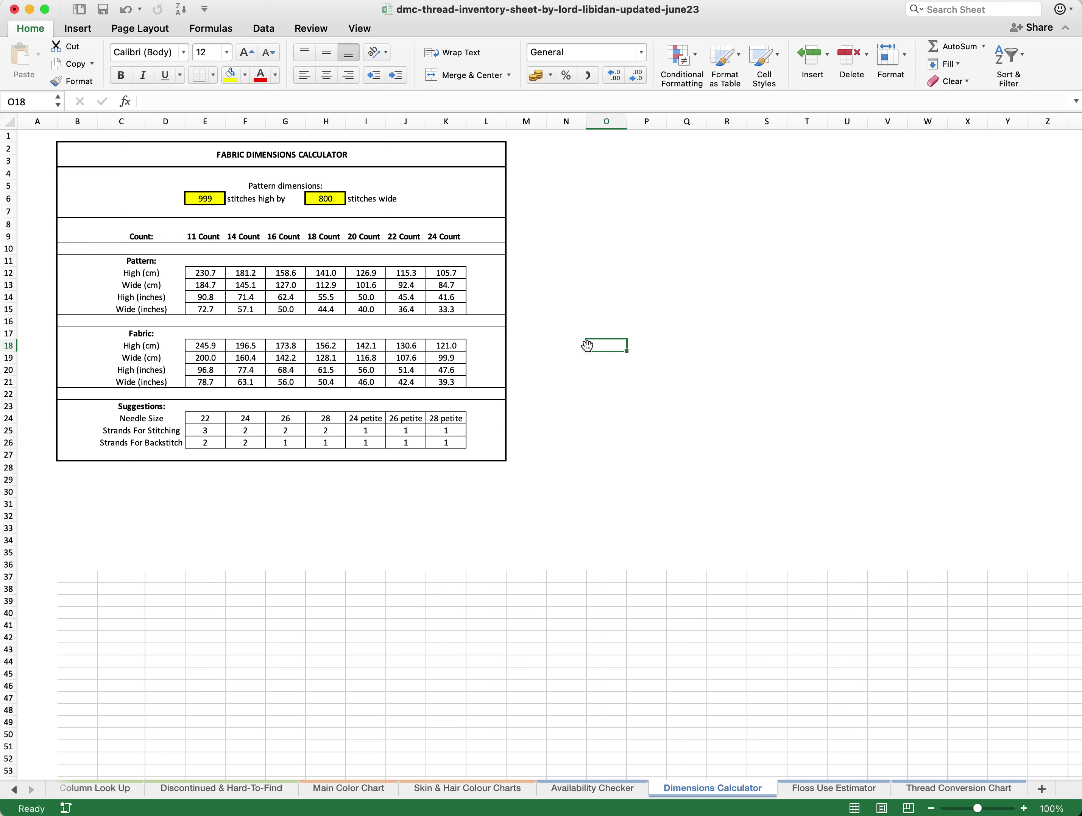
pyautogui.moveTo(452, 237); pyautogui.dragTo(456, 442)
pyautogui.click(594, 389)
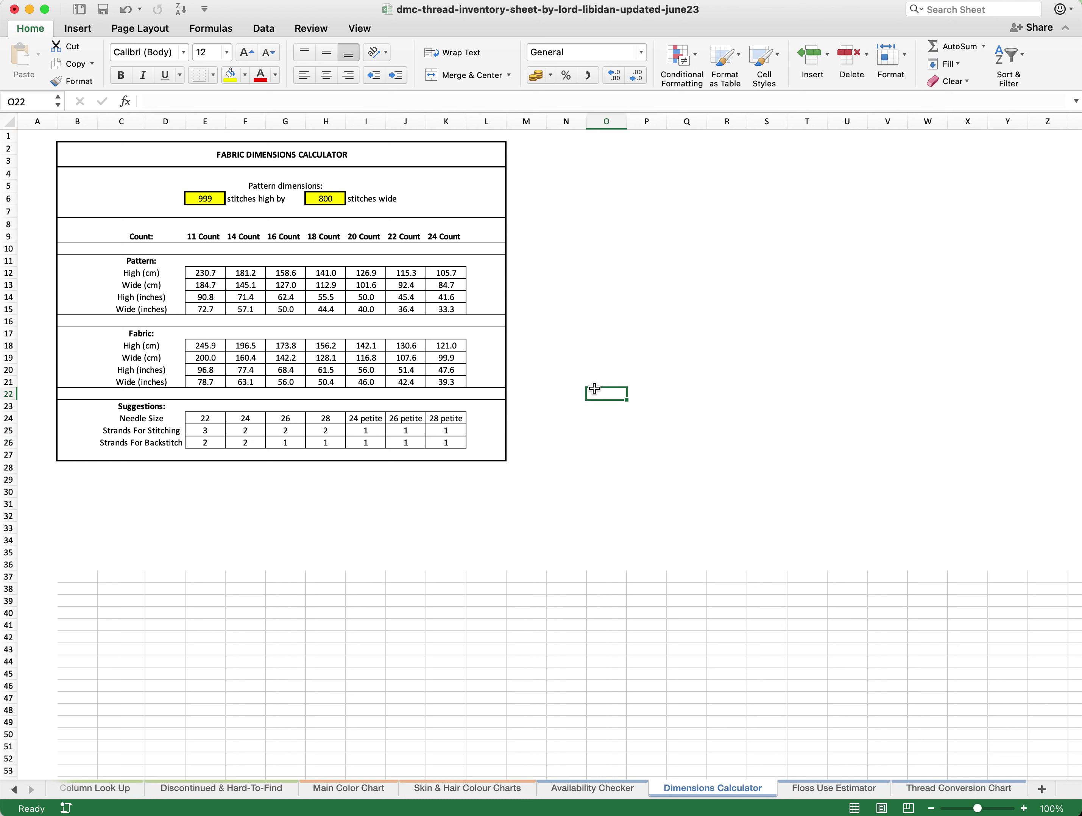
pyautogui.moveTo(457, 332); pyautogui.dragTo(458, 391)
pyautogui.click(607, 444)
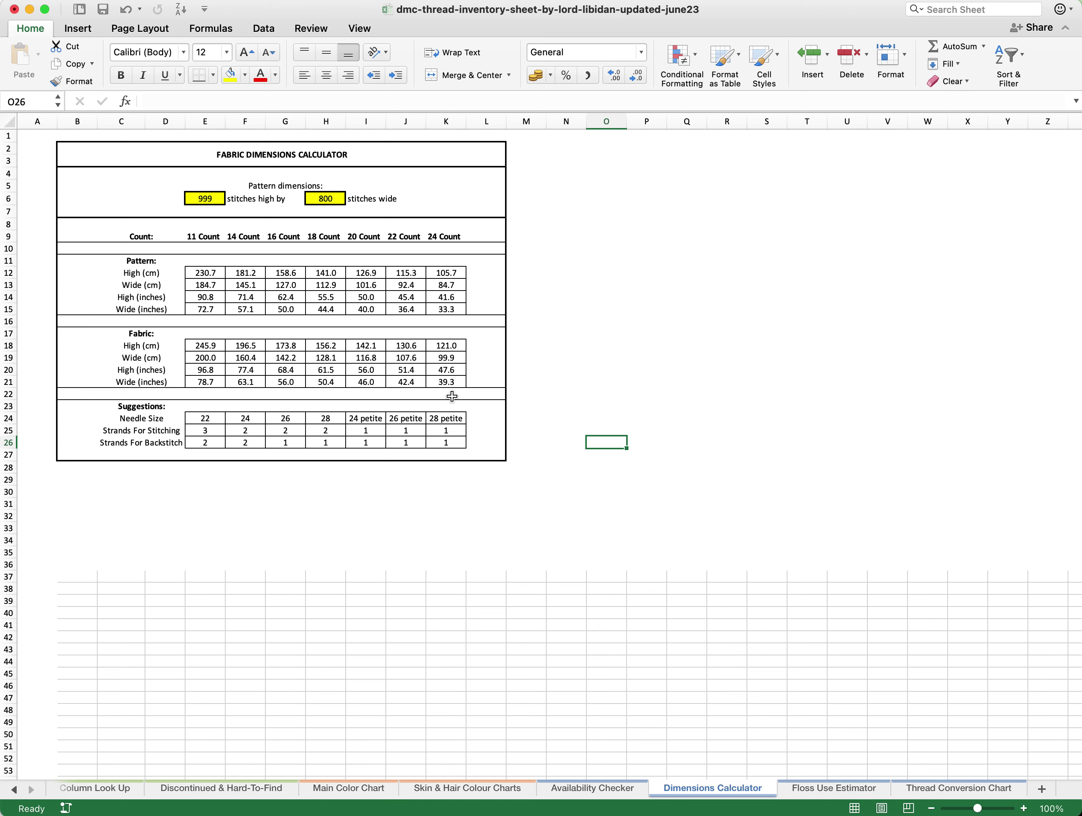
pyautogui.moveTo(453, 396); pyautogui.dragTo(448, 445)
pyautogui.click(560, 493)
pyautogui.click(821, 791)
pyautogui.scroll(2, 604, 478)
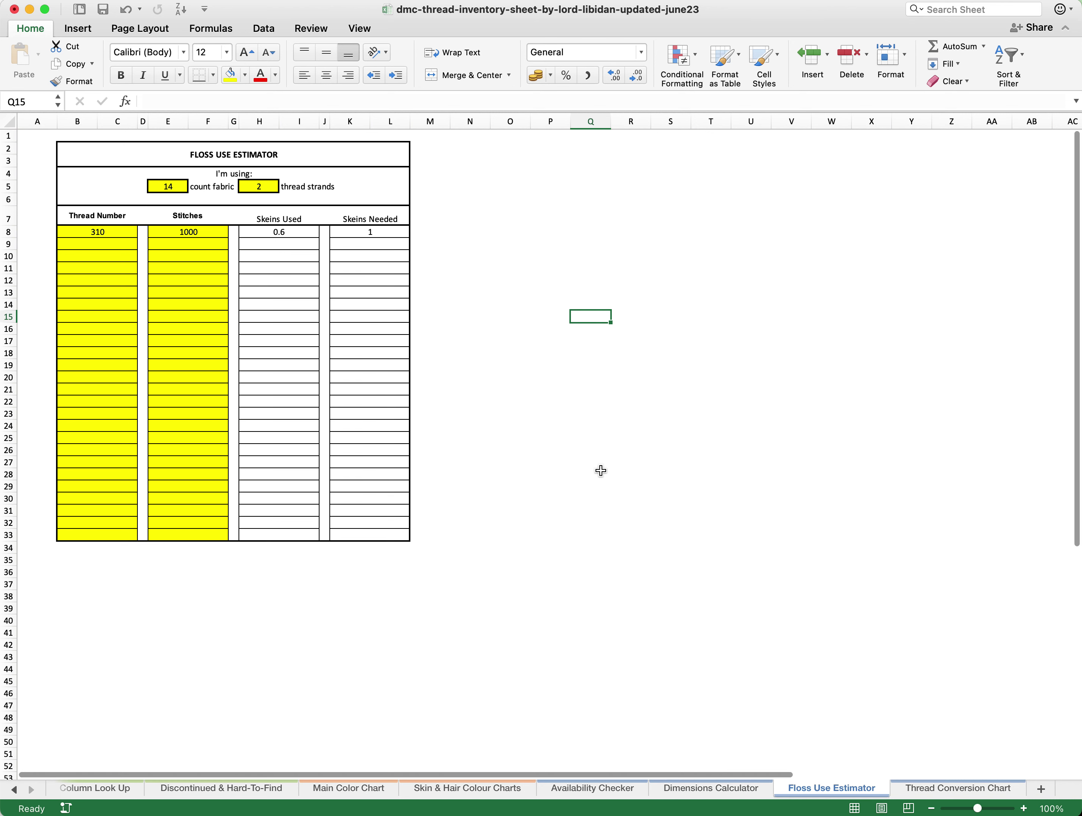
# - Check the fabric count and thread strands input cells on the Floss Use Estimator
pyautogui.click(486, 327)
pyautogui.click(176, 190)
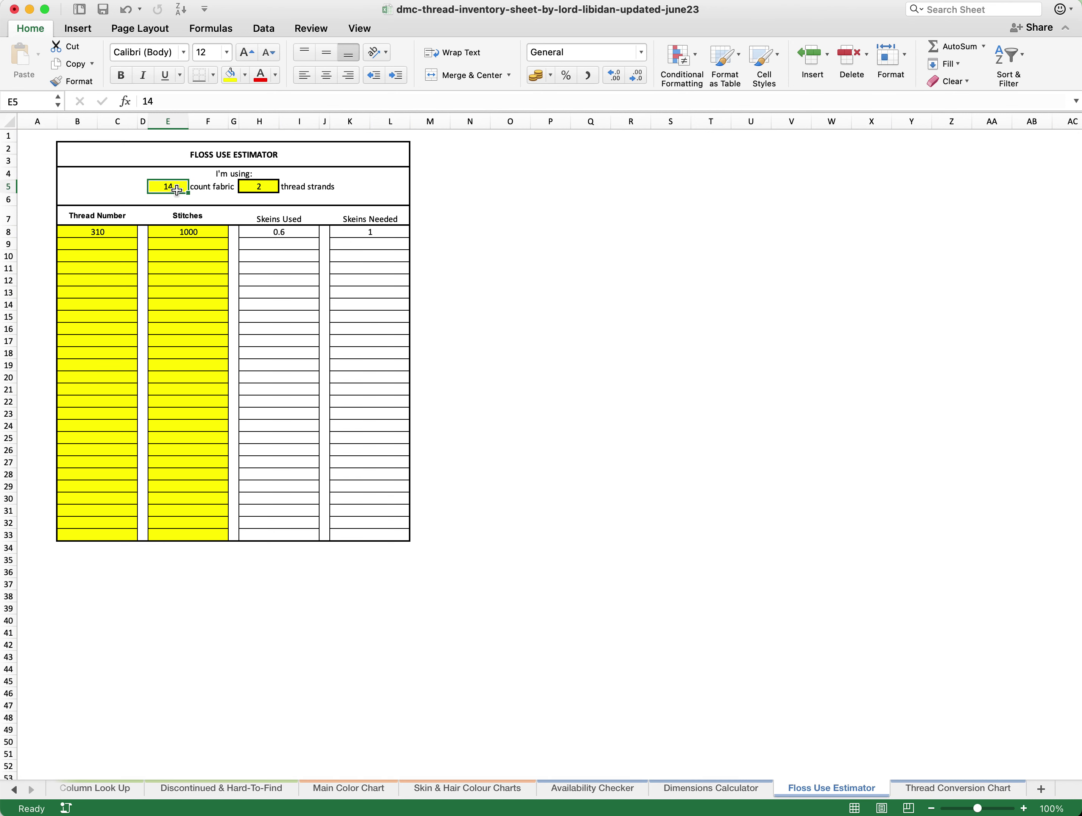
pyautogui.click(253, 190)
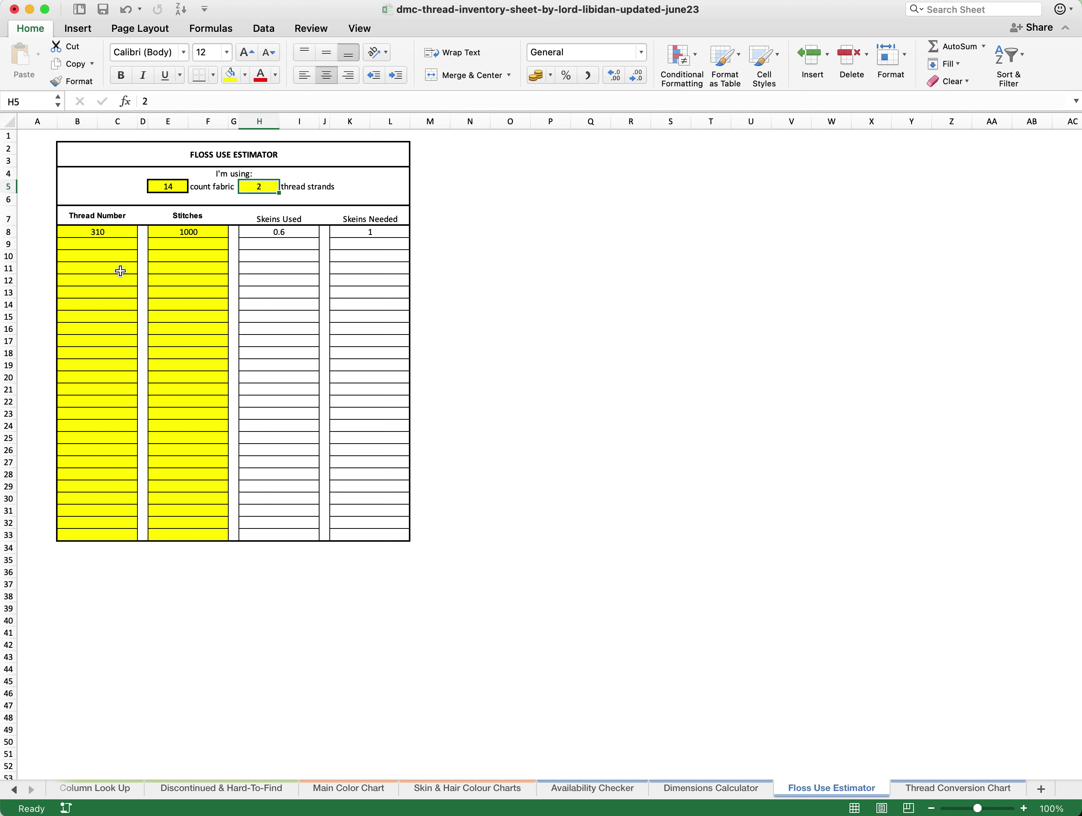
# - Enter thread 666 with 654 stitches and inspect the skeins used and needed formulas
pyautogui.click(113, 243)
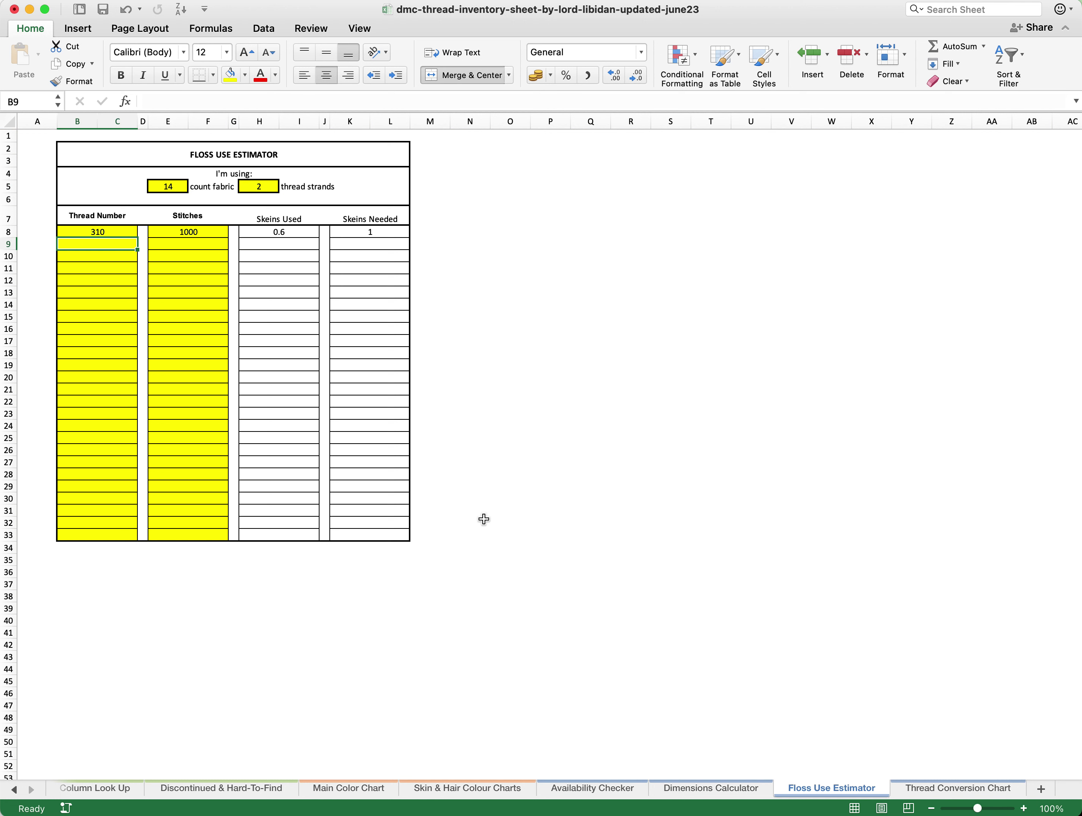
pyautogui.write('666')
pyautogui.press('Return')
pyautogui.press('Up')
pyautogui.press('Right')
pyautogui.press('Right')
pyautogui.write('654')
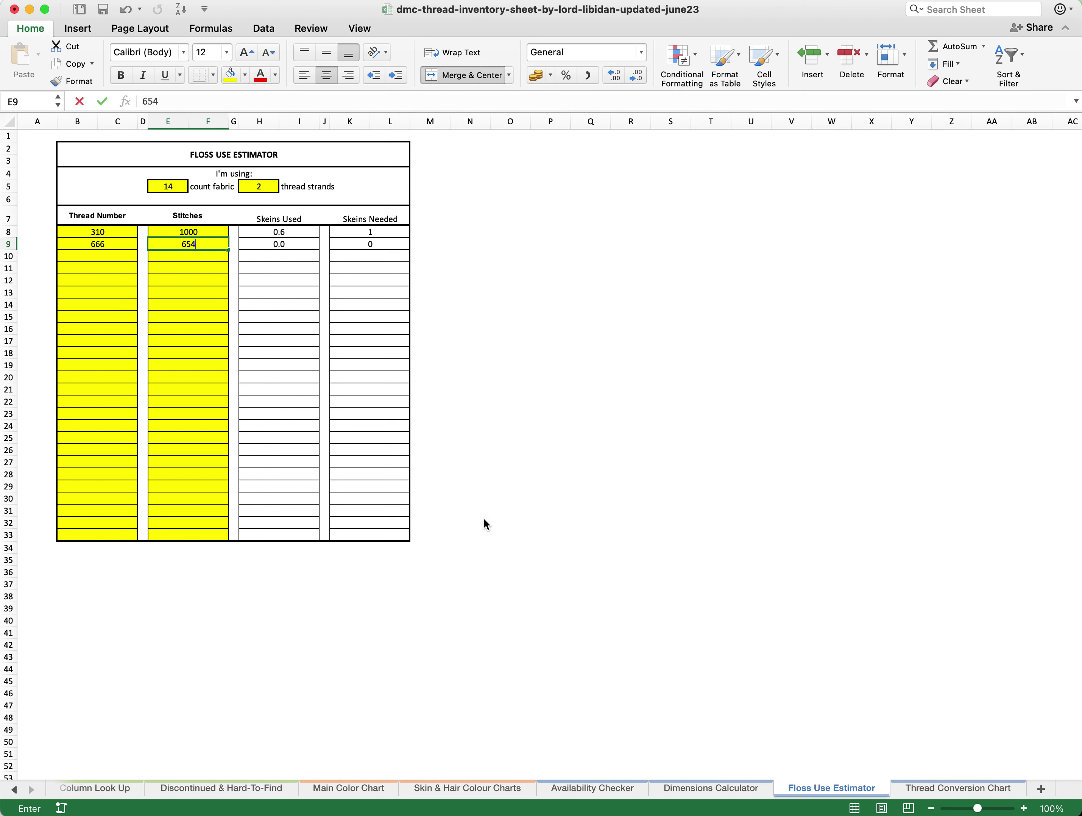
pyautogui.press('Return')
pyautogui.press('Up')
pyautogui.press('Right')
pyautogui.press('Right')
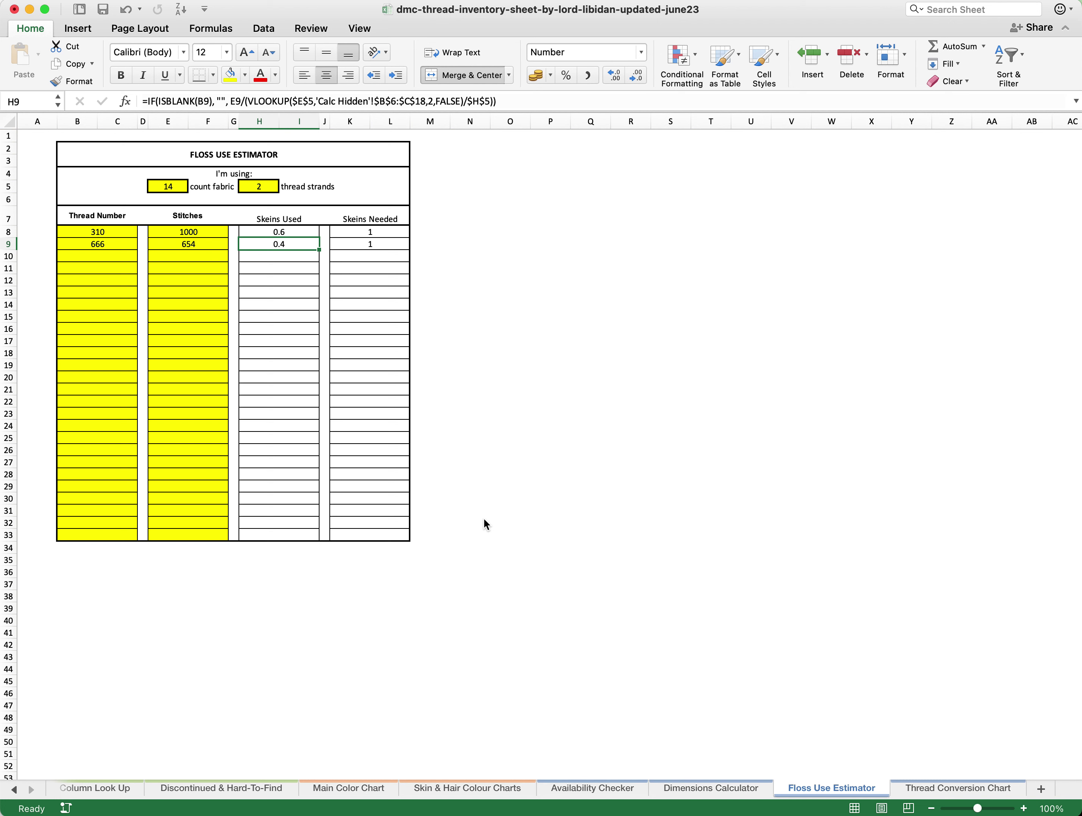
pyautogui.press('Right')
pyautogui.press('Right')
# - Change thread 666's stitch count to 65400, giving 37.4 skeins used and 38 needed
pyautogui.press('Down')
pyautogui.press('Left')
pyautogui.press('Left')
pyautogui.press('Left')
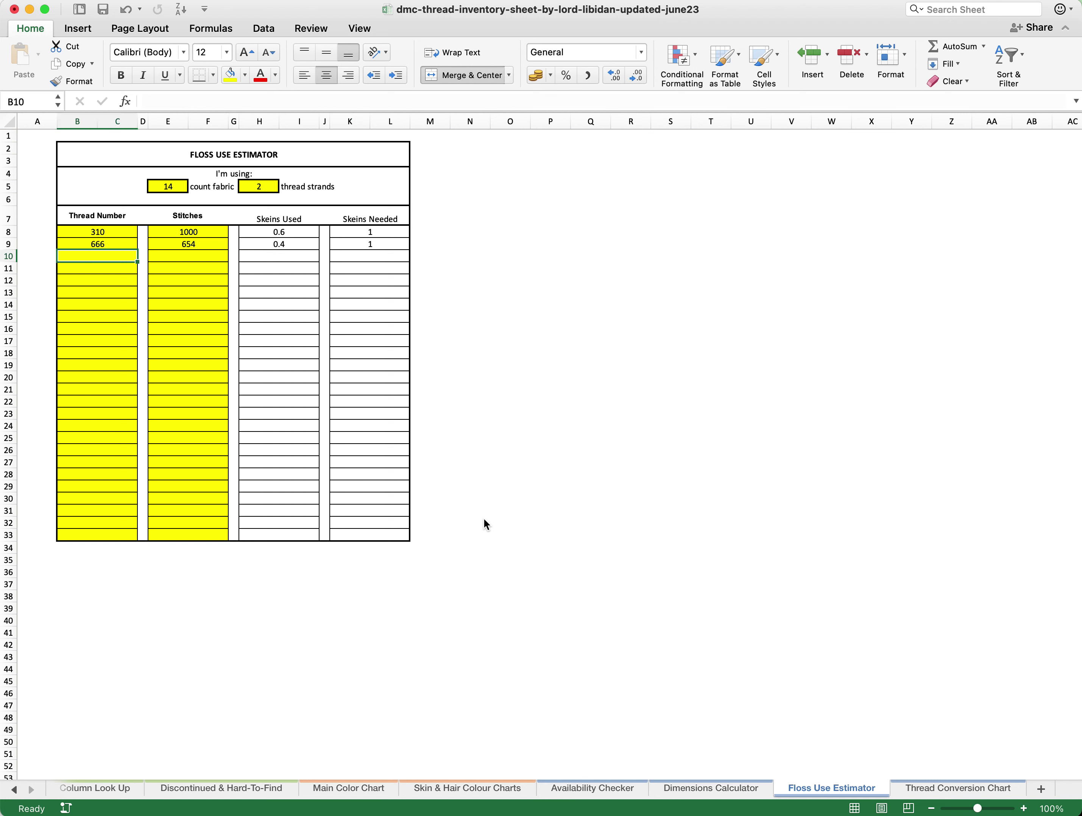
pyautogui.press('Right')
pyautogui.press('Right')
pyautogui.press('Up')
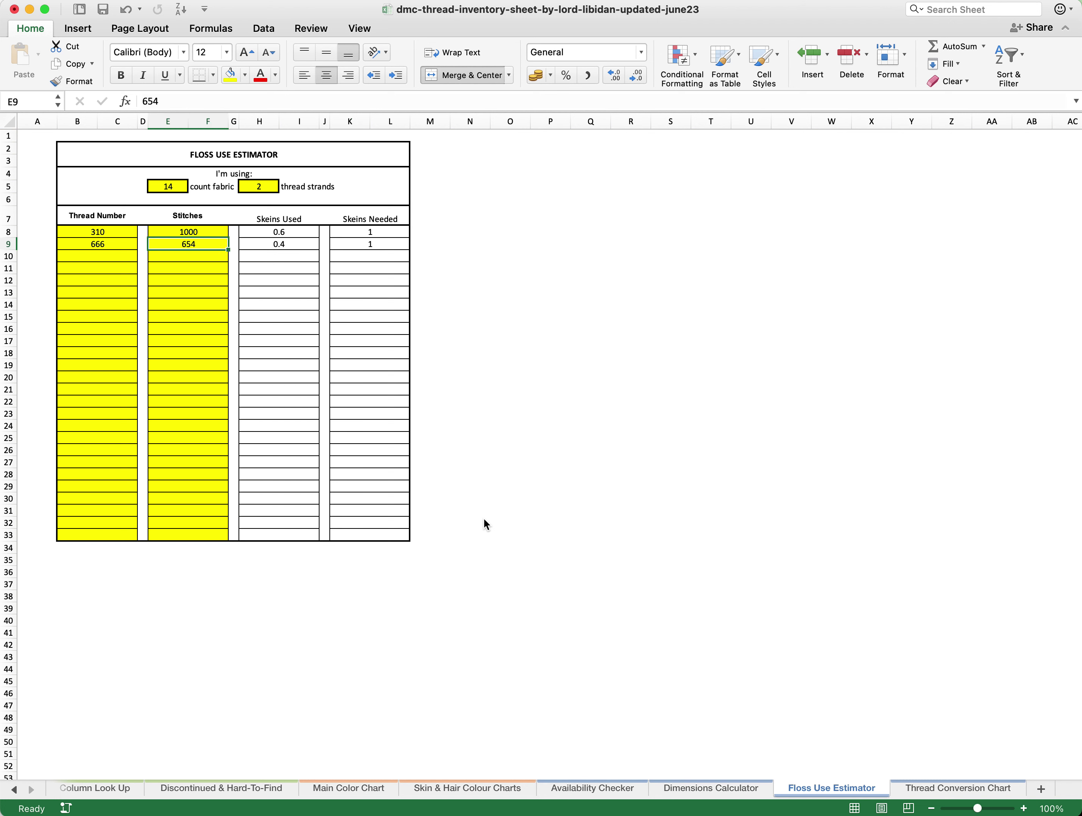
pyautogui.write('6540')
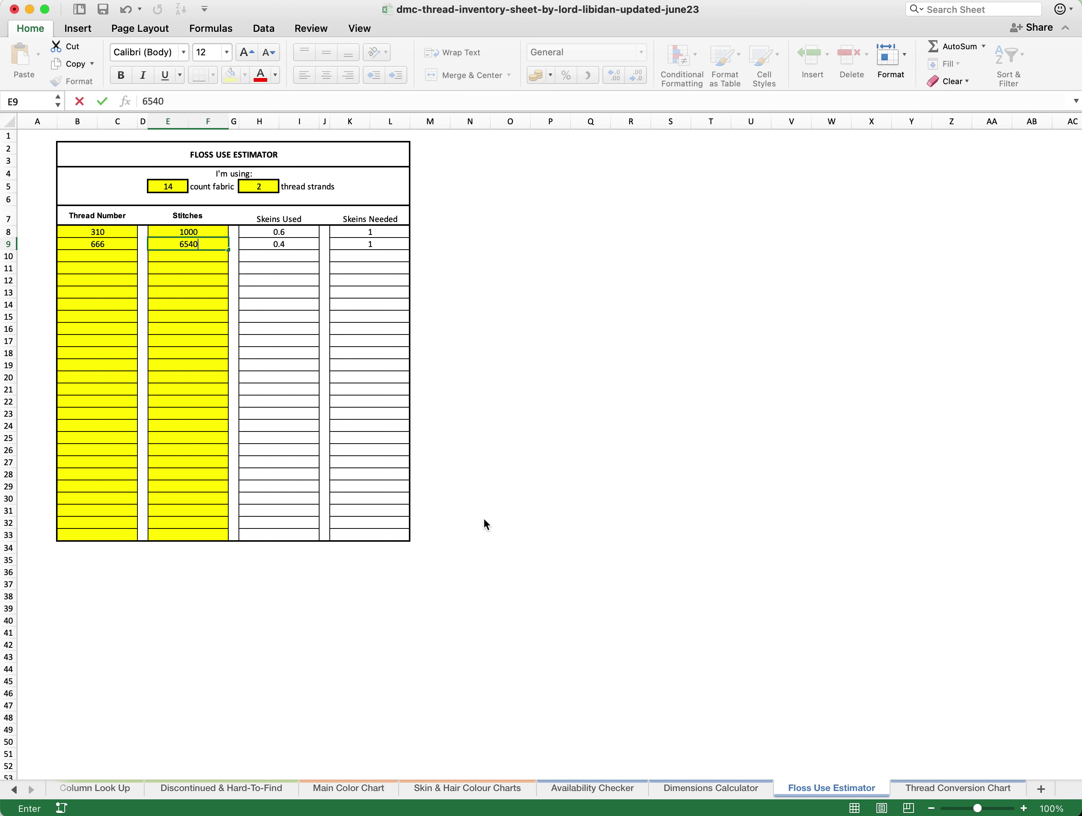
pyautogui.write('0')
pyautogui.press('Return')
pyautogui.press('Up')
pyautogui.press('Right')
pyautogui.press('Right')
pyautogui.press('Right')
pyautogui.press('Right')
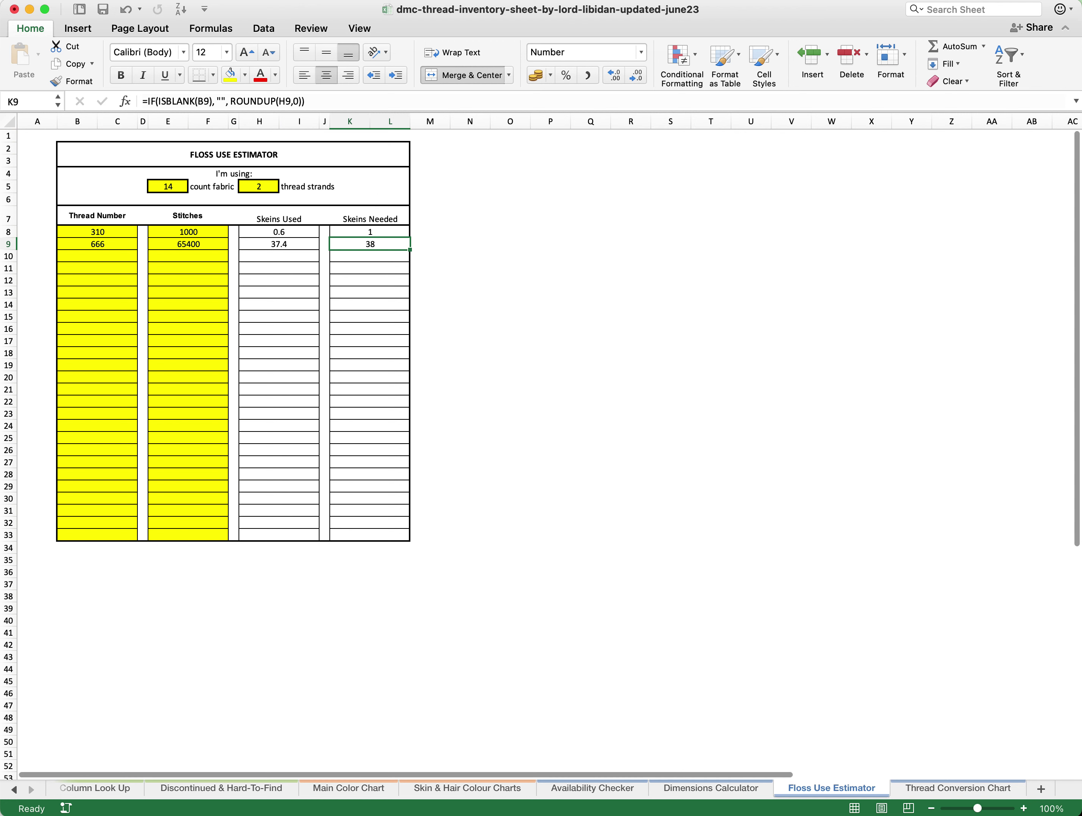
# - On the Availability Checker, enter 38 skeins needed for thread 666, leaving 37 still needed
pyautogui.click(592, 789)
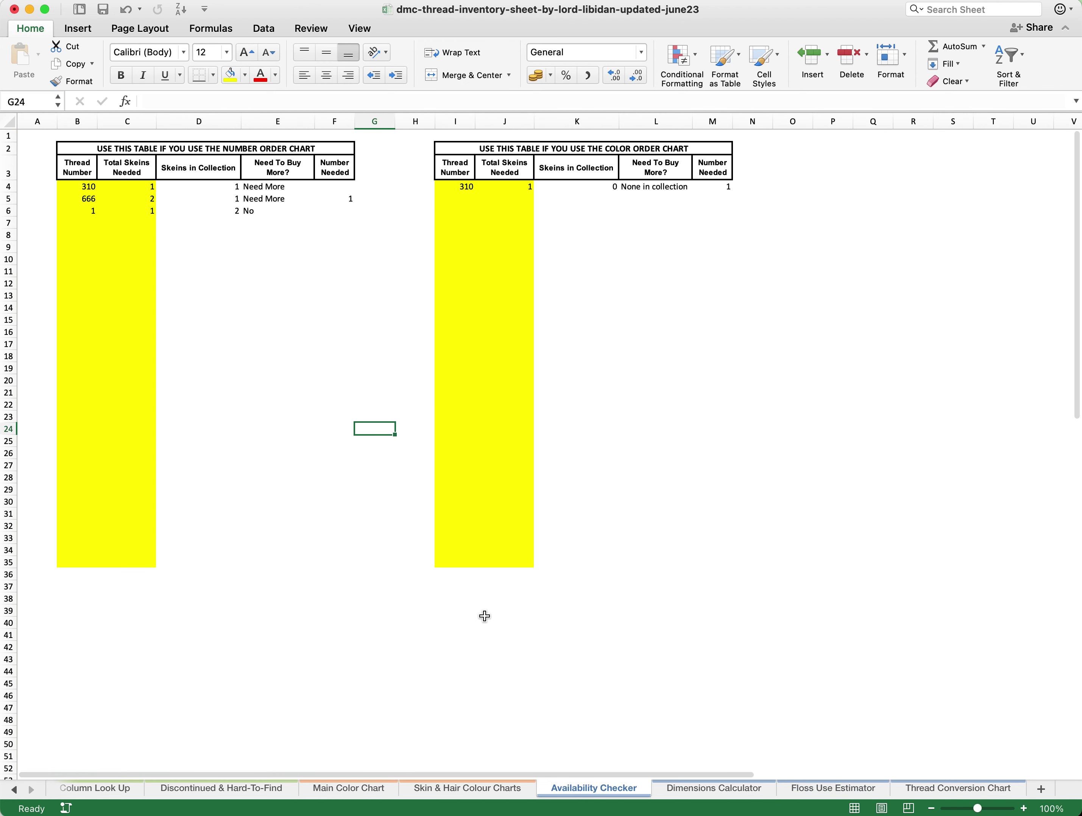
pyautogui.click(127, 202)
pyautogui.write('38')
pyautogui.press('Return')
pyautogui.press('Up')
pyautogui.press('Right')
pyautogui.press('Right')
pyautogui.press('Right')
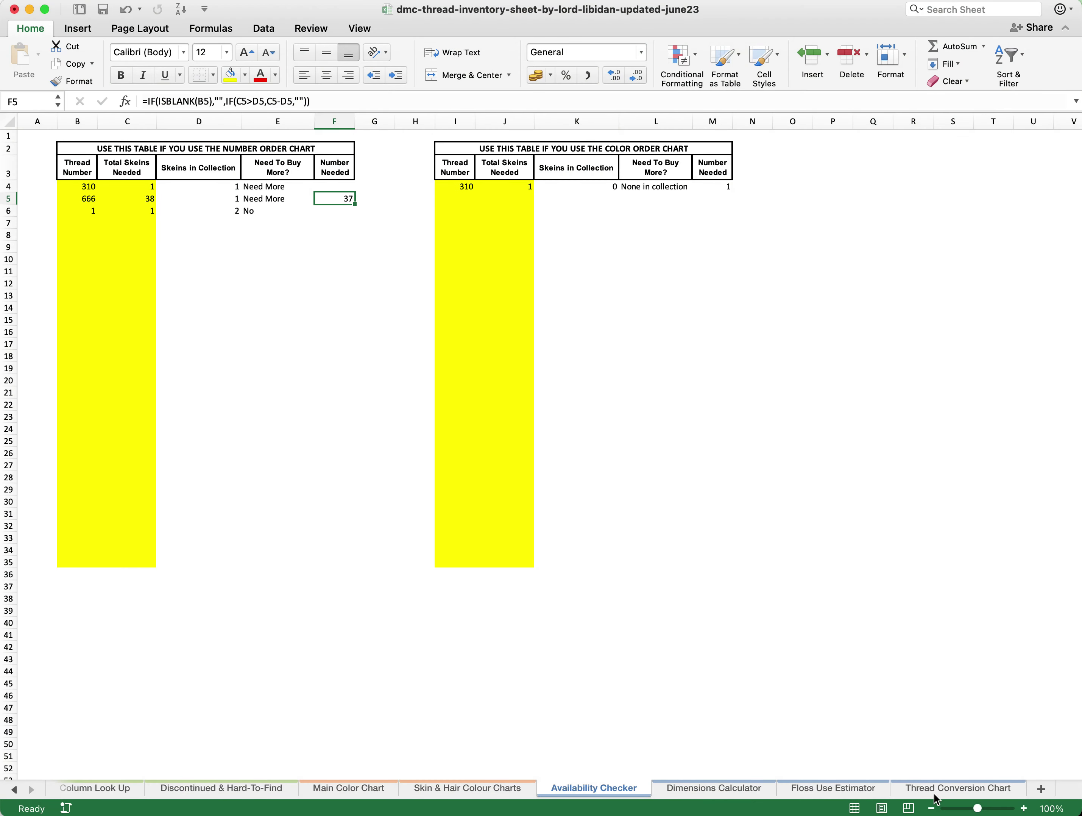
pyautogui.click(952, 789)
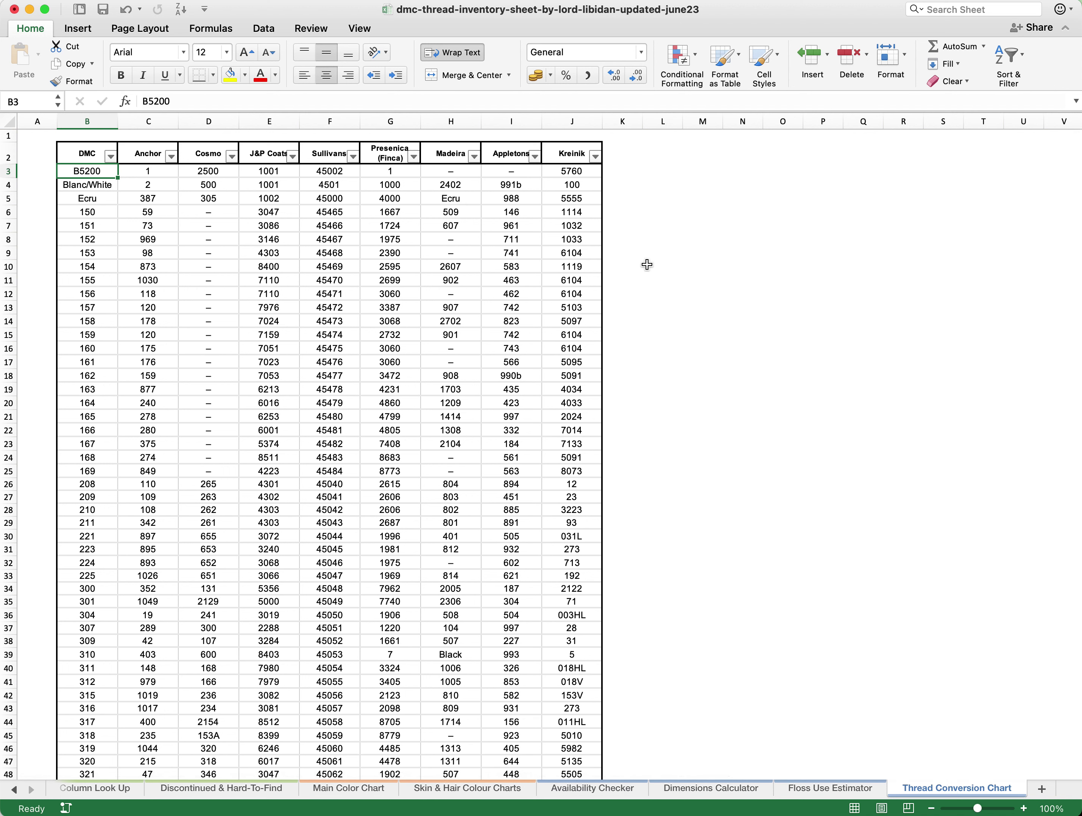
pyautogui.click(647, 265)
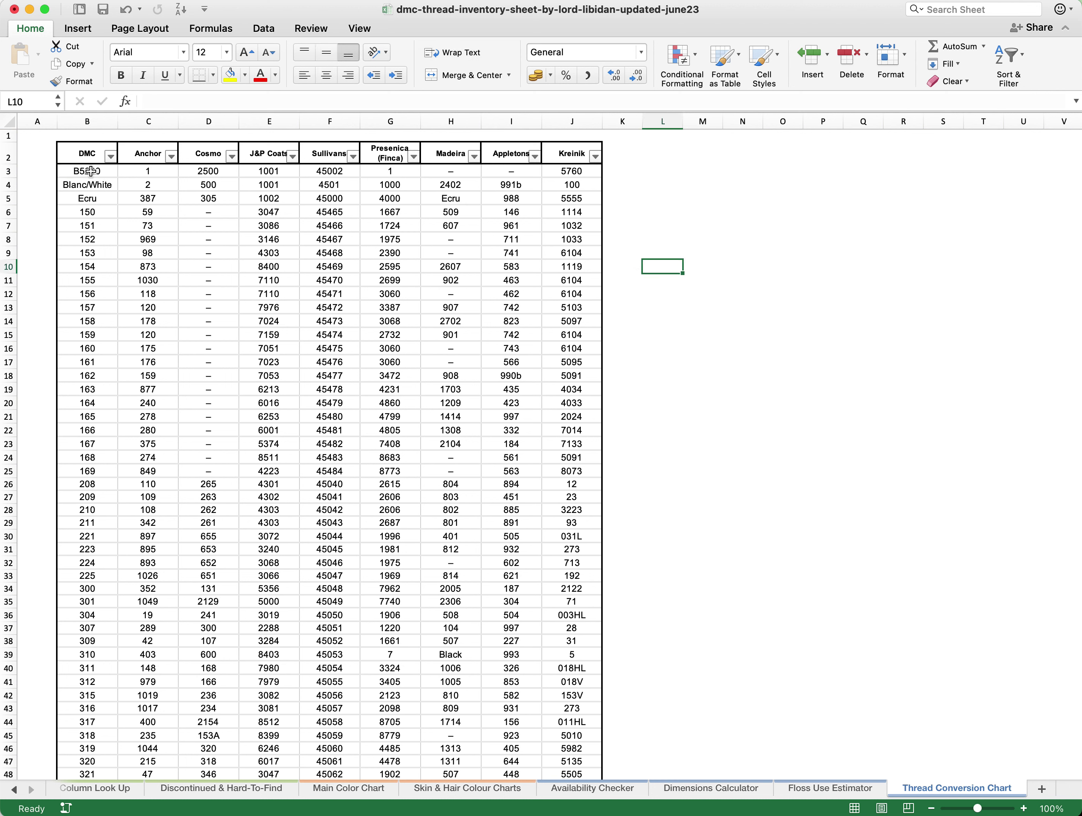
pyautogui.click(87, 151)
pyautogui.press('Right')
pyautogui.press('Right')
pyautogui.press('Right')
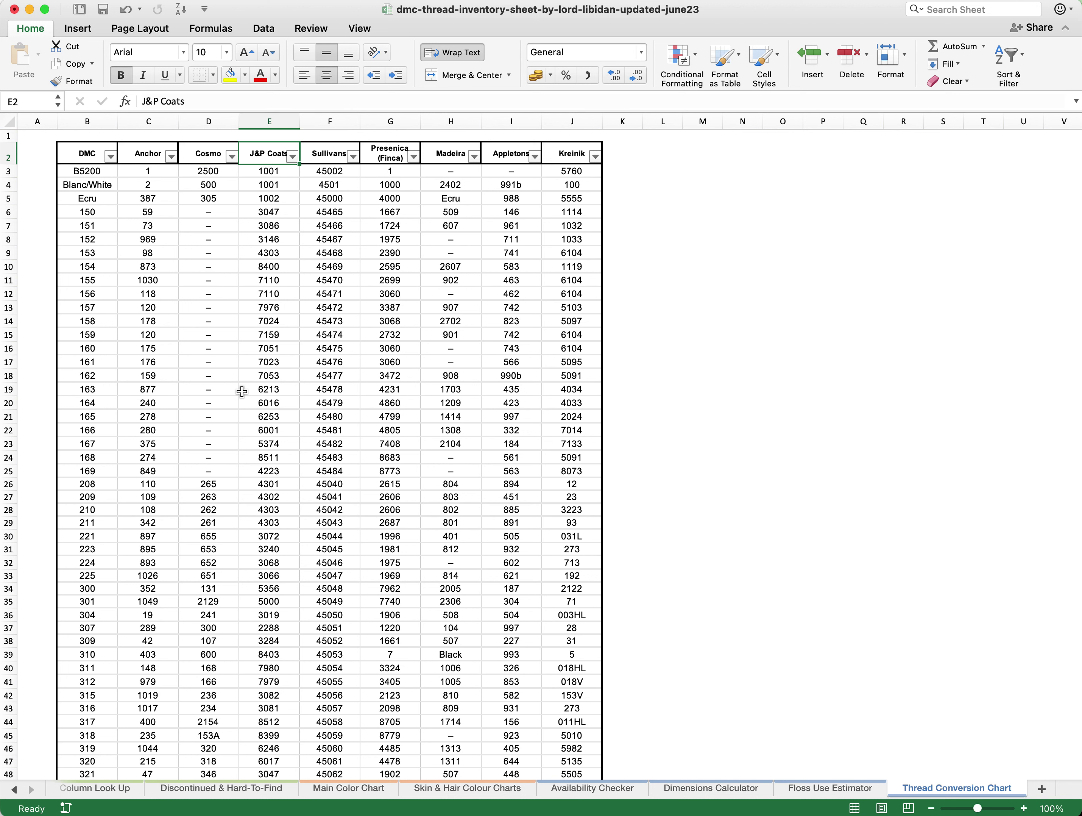
pyautogui.press('Right')
pyautogui.press('Right')
pyautogui.press('Right')
pyautogui.press('Right')
pyautogui.press('Right')
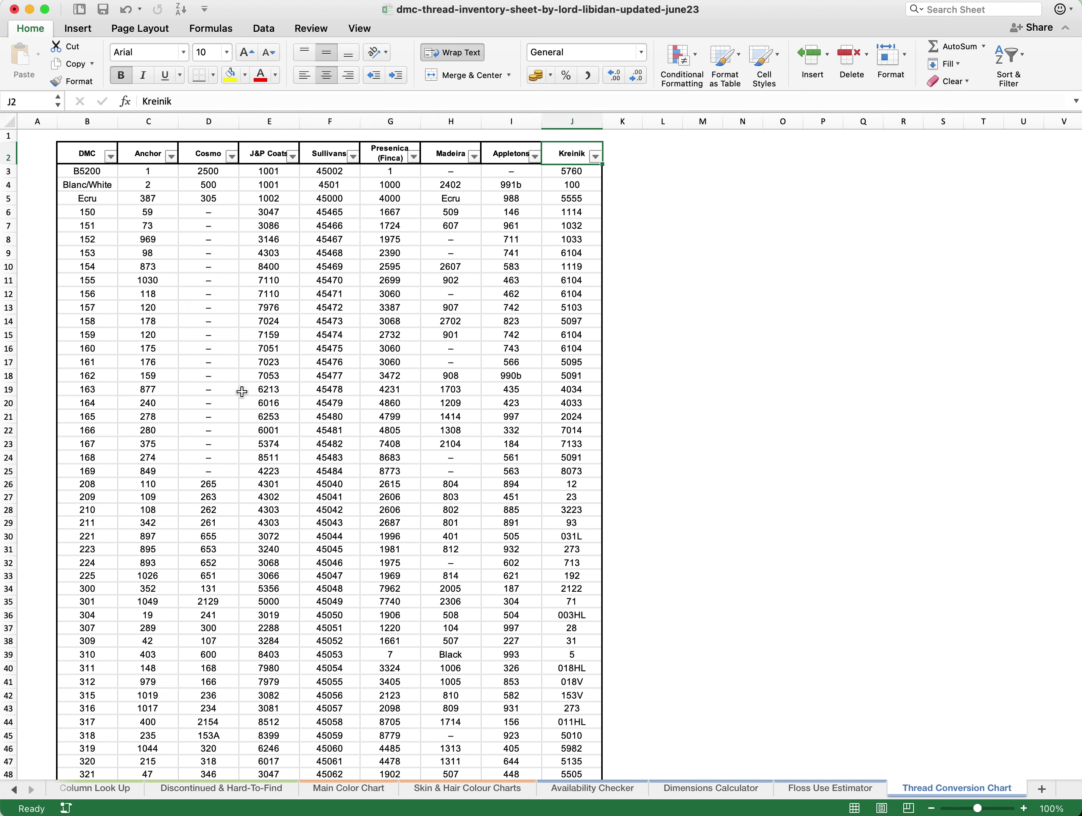
pyautogui.moveTo(207, 215); pyautogui.dragTo(208, 464)
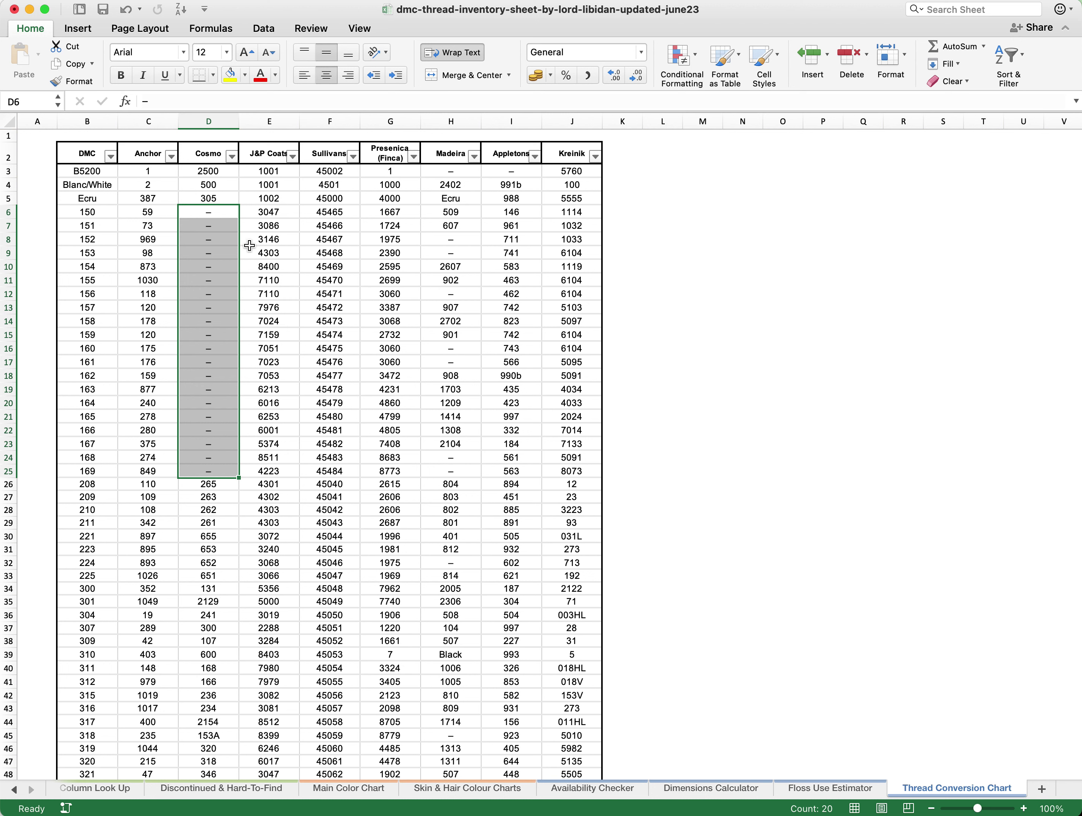
pyautogui.moveTo(462, 243)
pyautogui.mouseDown()
pyautogui.moveTo(454, 262)
pyautogui.moveTo(461, 253)
pyautogui.mouseUp()
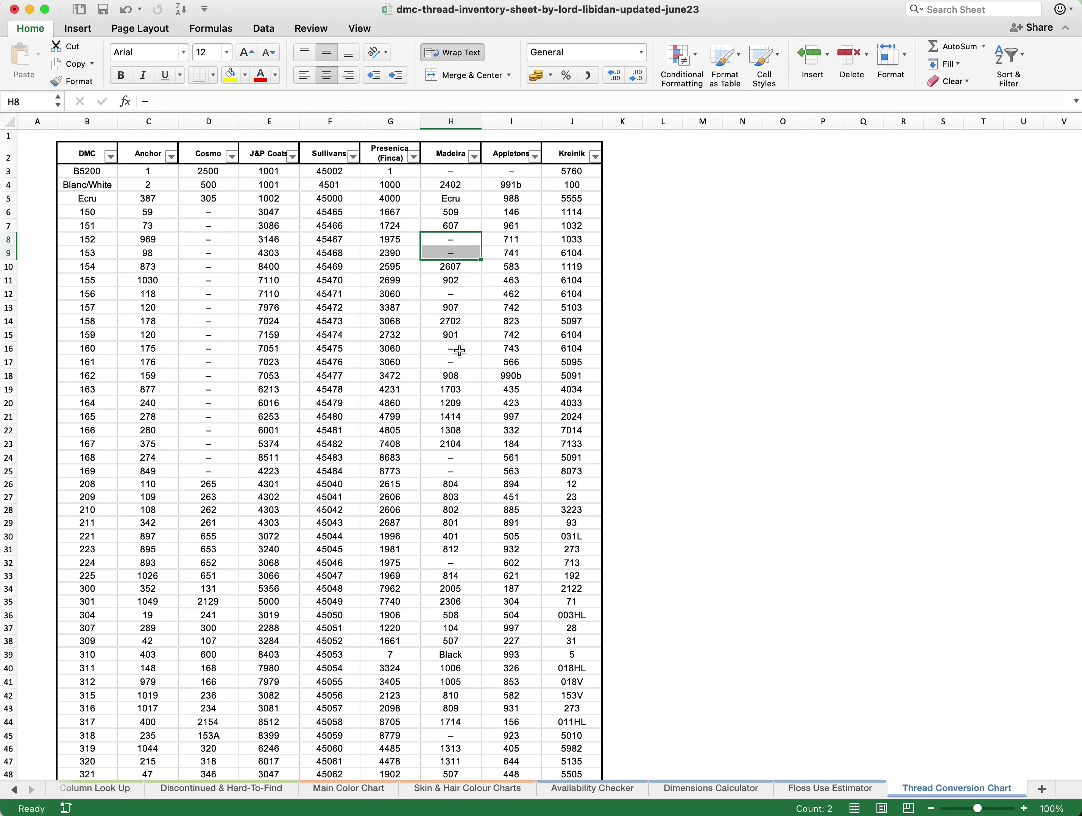
pyautogui.click(459, 295)
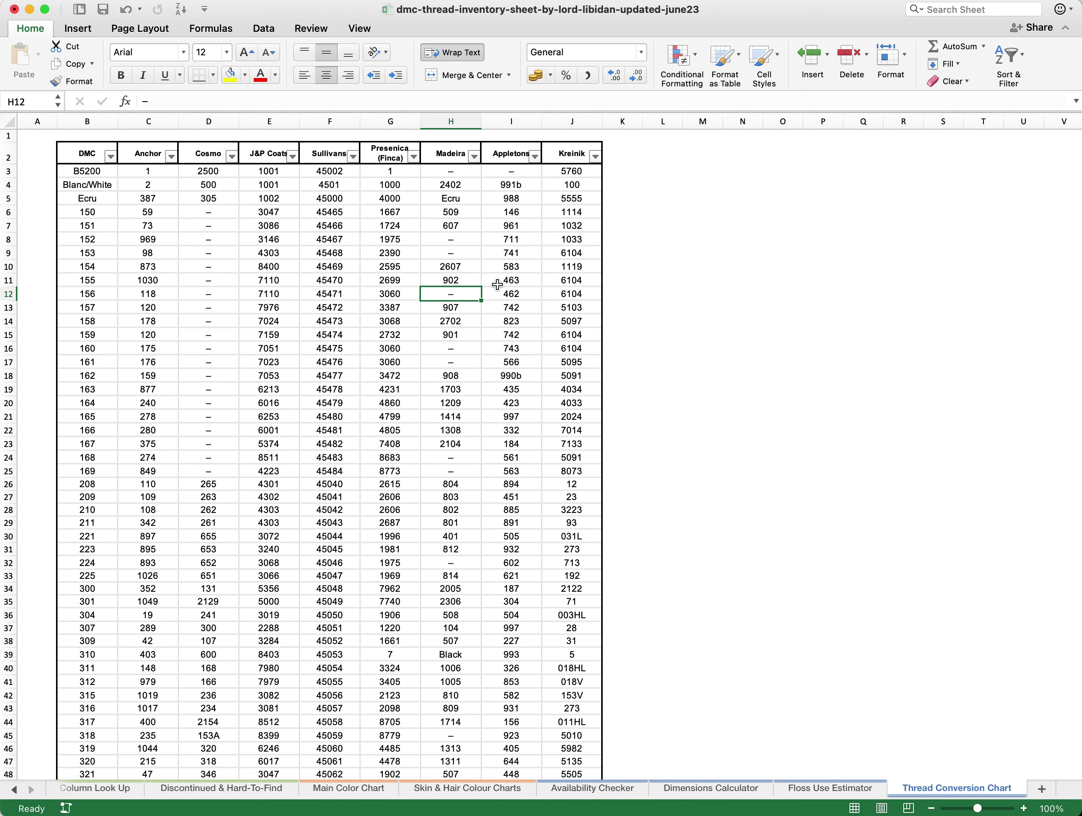
pyautogui.click(491, 790)
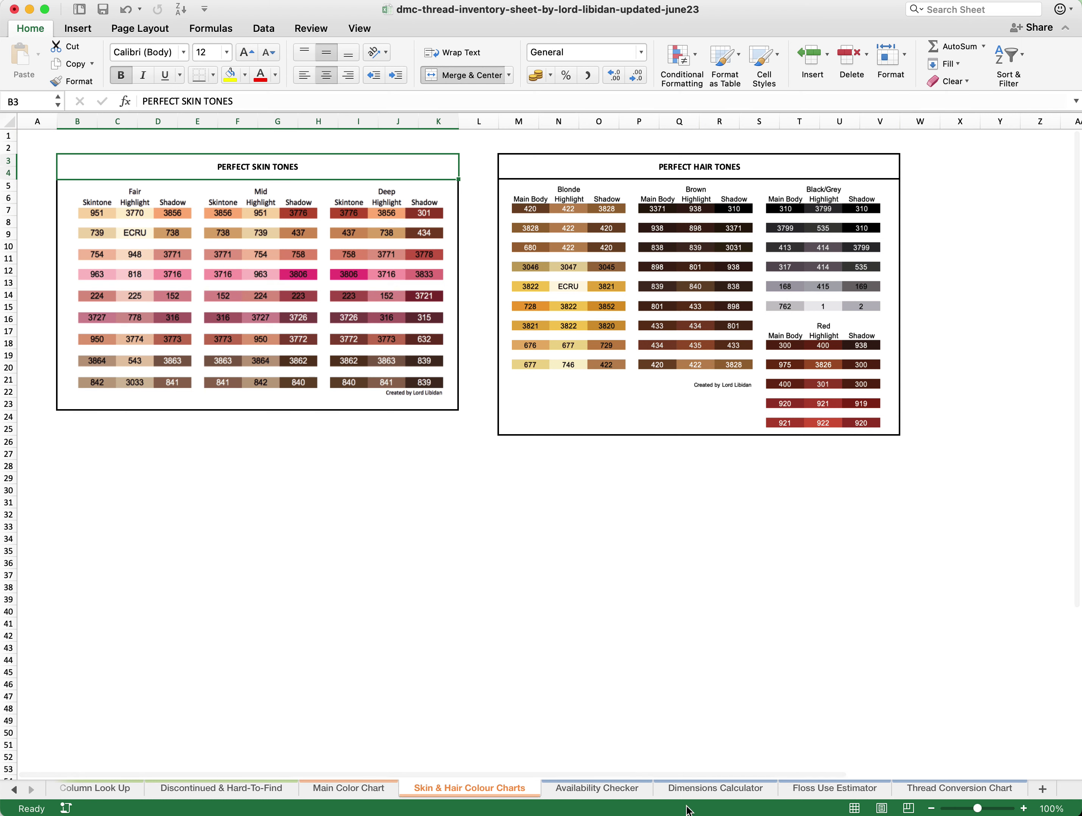
pyautogui.click(930, 793)
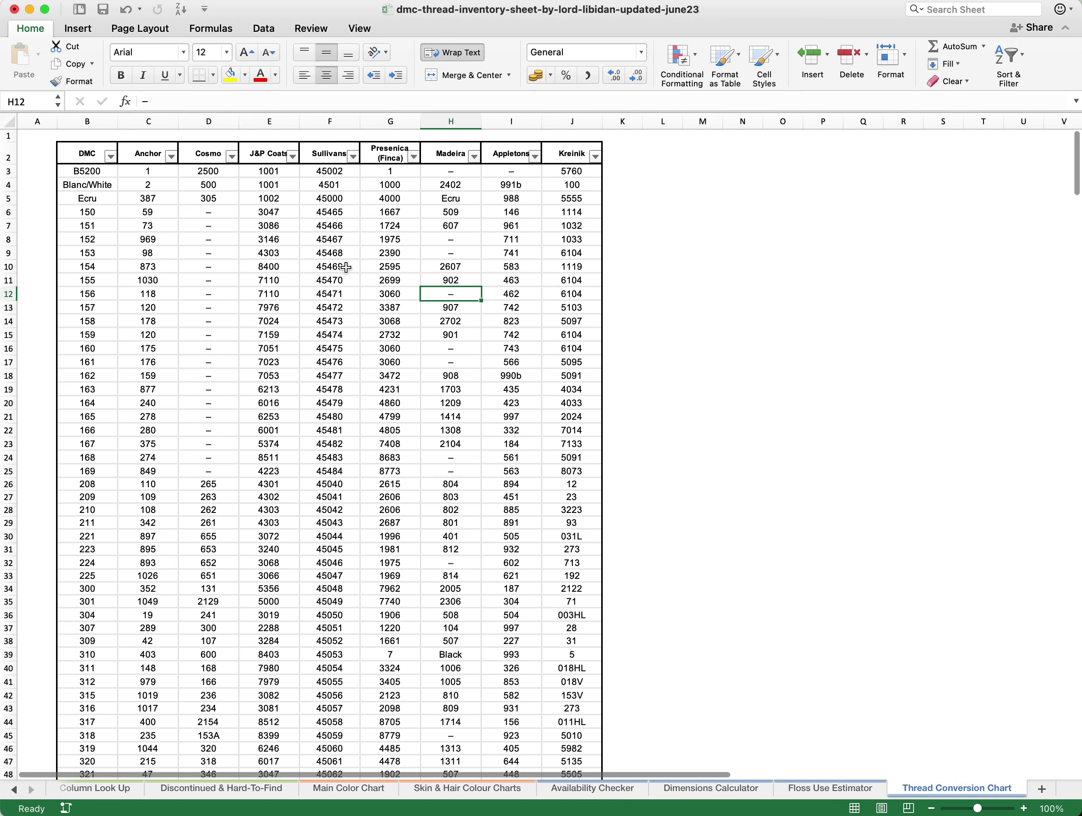
pyautogui.moveTo(86, 253); pyautogui.dragTo(97, 515)
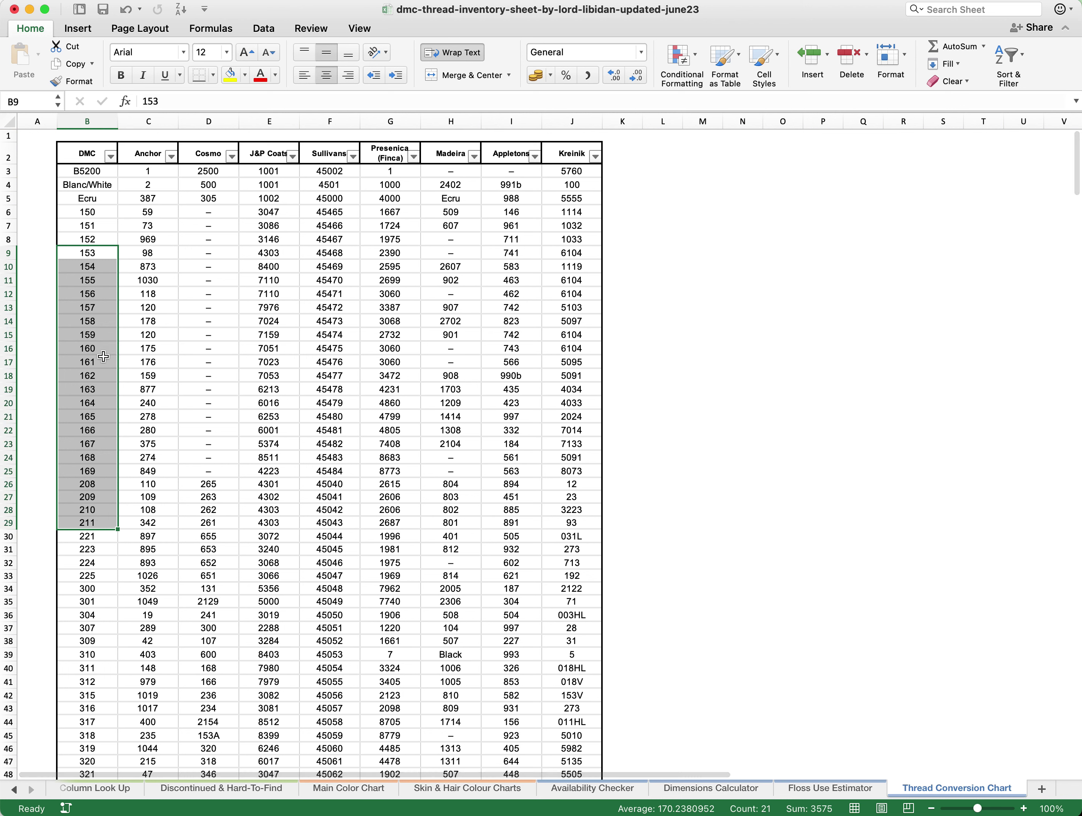
pyautogui.moveTo(88, 348); pyautogui.dragTo(165, 350)
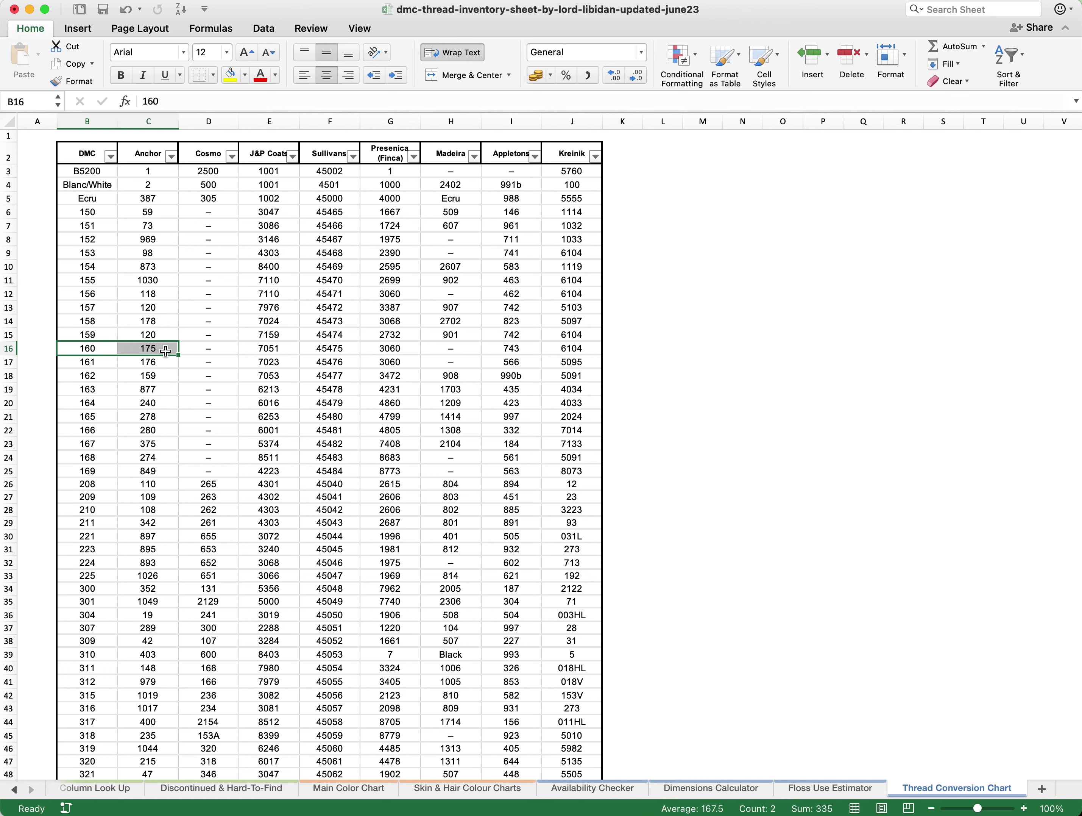
pyautogui.click(309, 303)
pyautogui.moveTo(87, 212); pyautogui.dragTo(88, 393)
pyautogui.click(203, 428)
pyautogui.scroll(-20, 203, 424)
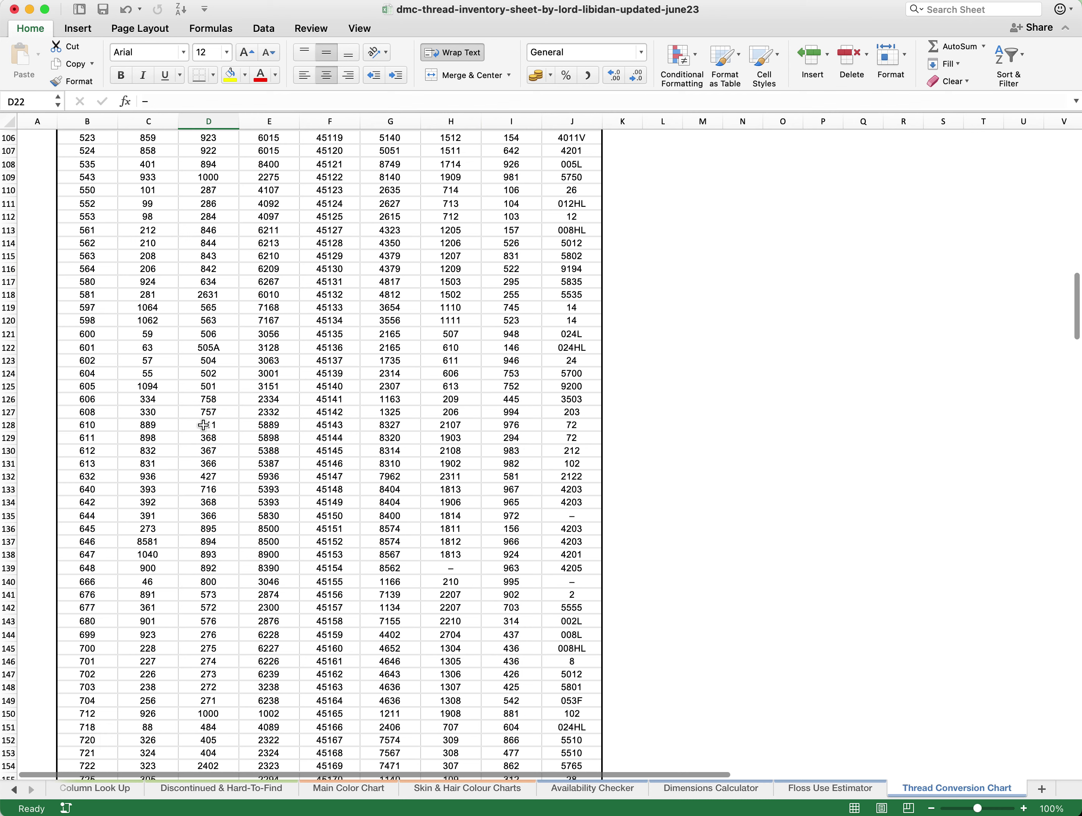
pyautogui.scroll(20, 203, 425)
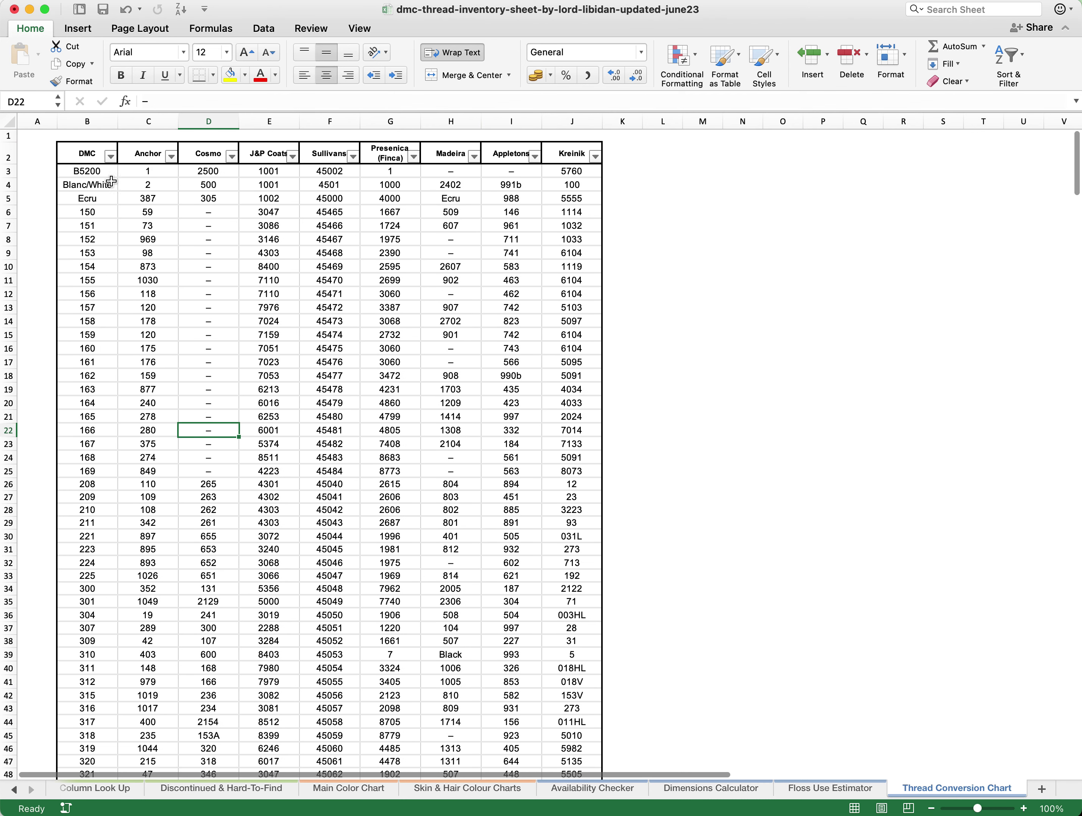
# - Filter the conversion table's DMC column to 666 and highlight that row across every brand
pyautogui.click(111, 156)
pyautogui.click(193, 312)
pyautogui.write('666')
pyautogui.click(418, 369)
pyautogui.moveTo(78, 178); pyautogui.dragTo(573, 172)
pyautogui.click(390, 317)
# - Clear the DMC filter and sort the table by DMC number, highest first
pyautogui.click(114, 160)
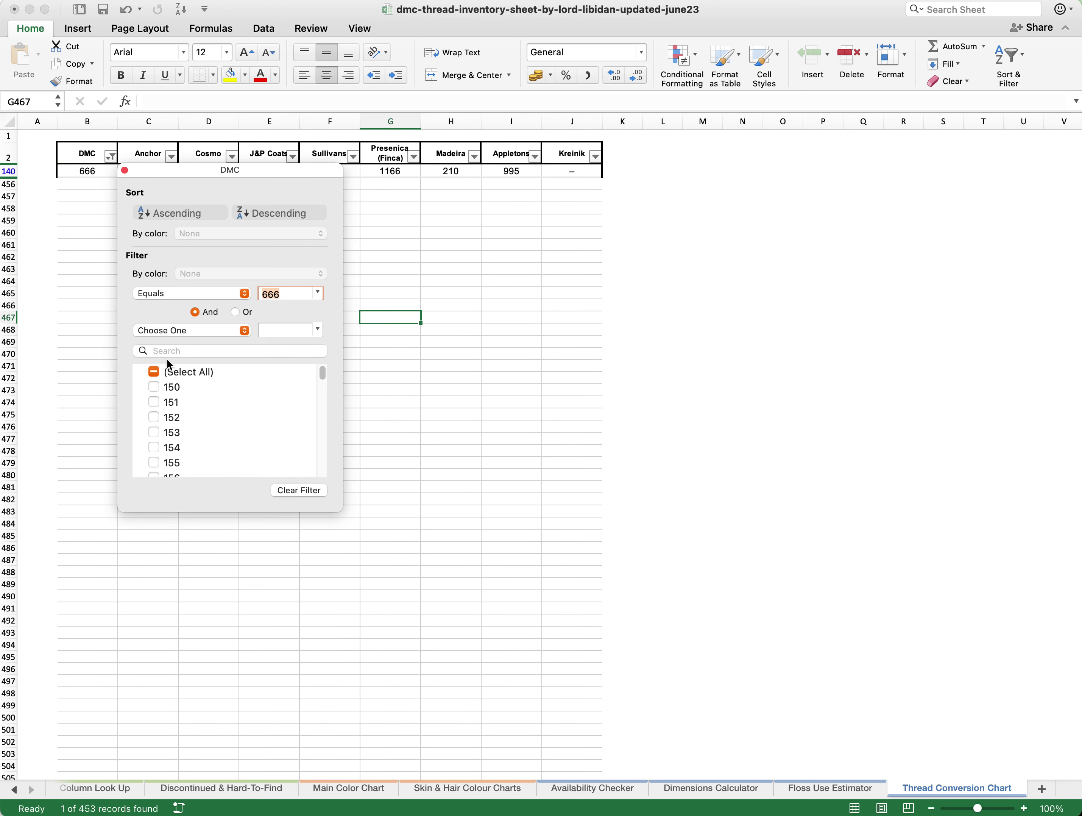
pyautogui.click(155, 376)
pyautogui.click(170, 213)
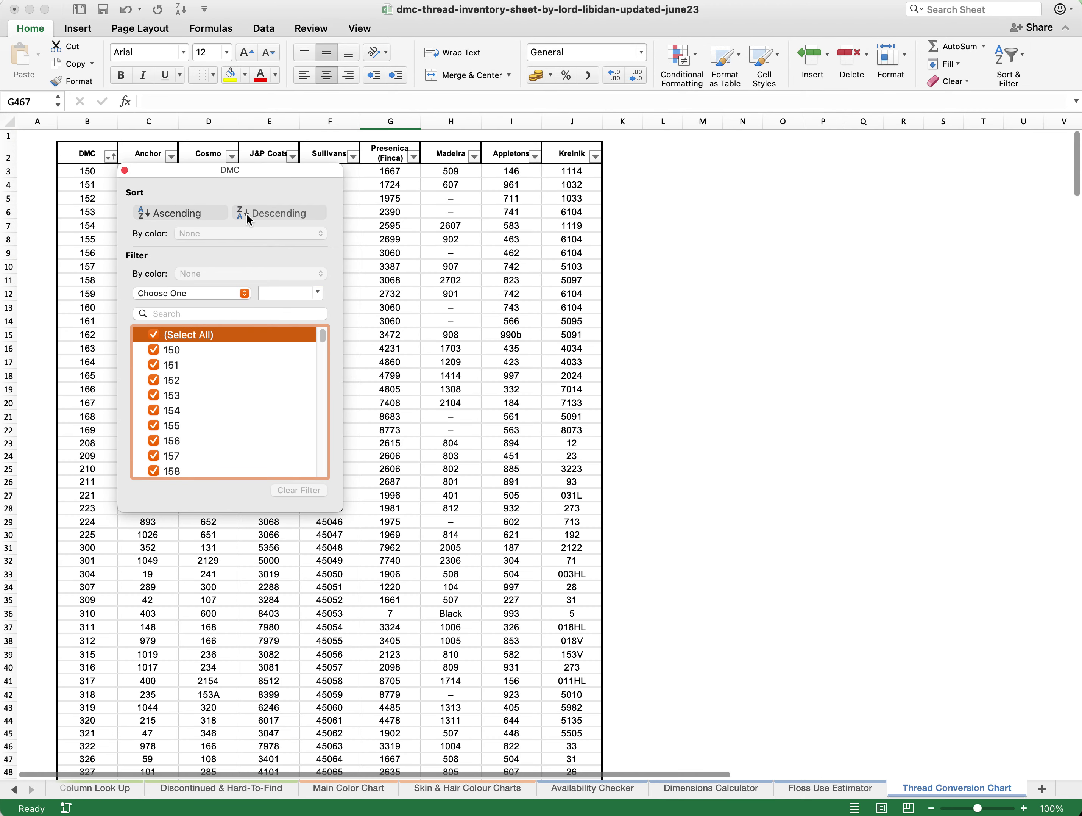
pyautogui.click(269, 216)
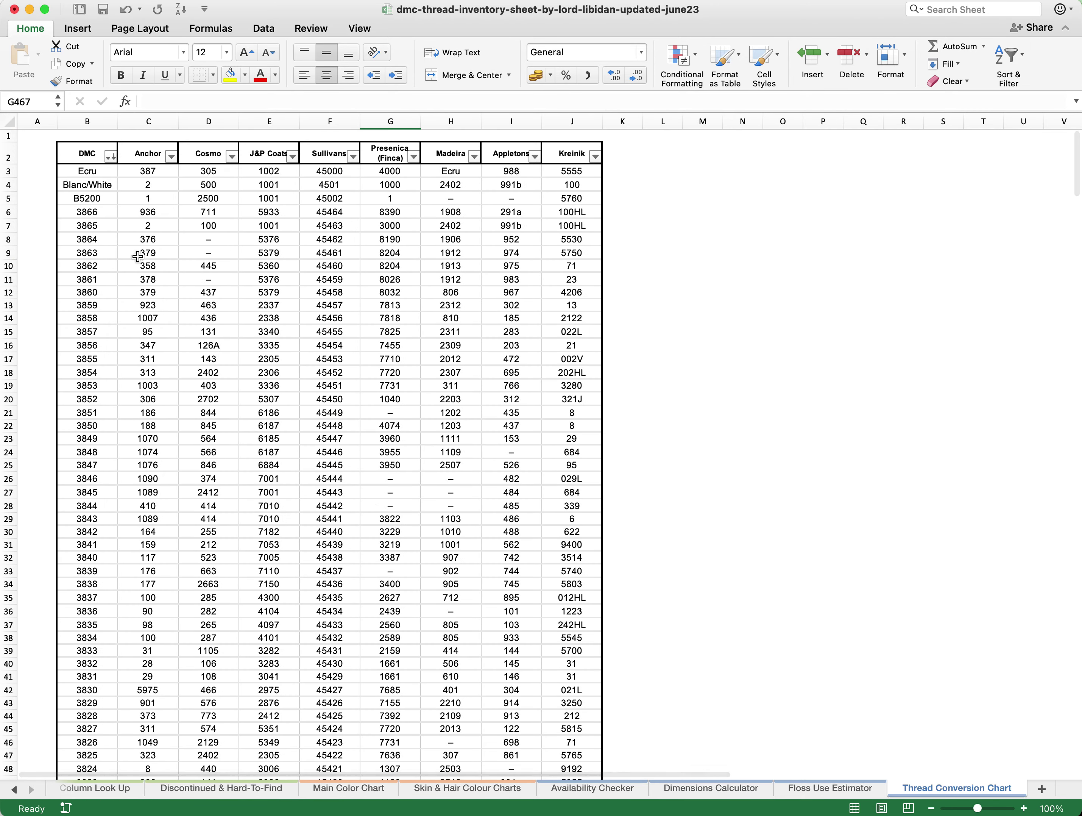
pyautogui.moveTo(79, 253); pyautogui.dragTo(92, 492)
pyautogui.moveTo(296, 293); pyautogui.dragTo(276, 413)
pyautogui.click(390, 331)
# - Sort the table by Anchor number ascending, bringing B5200 at Anchor 1 to the top
pyautogui.click(170, 156)
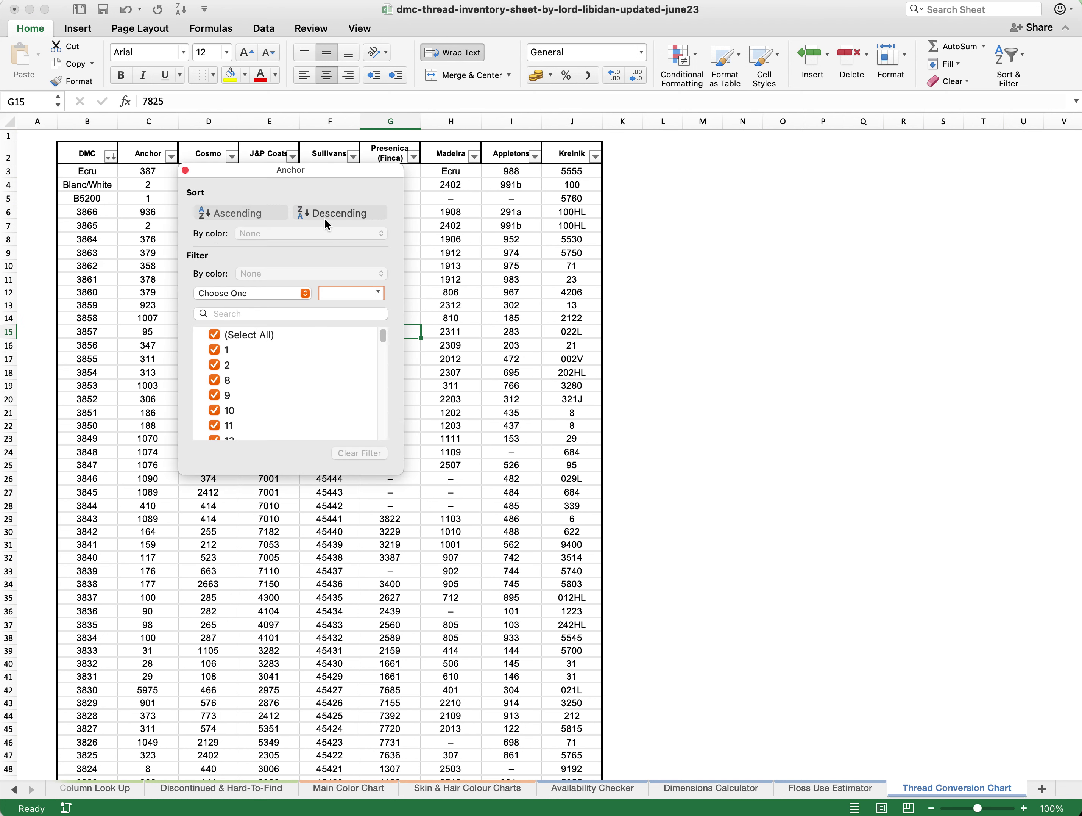
pyautogui.click(248, 213)
pyautogui.moveTo(148, 171); pyautogui.dragTo(147, 605)
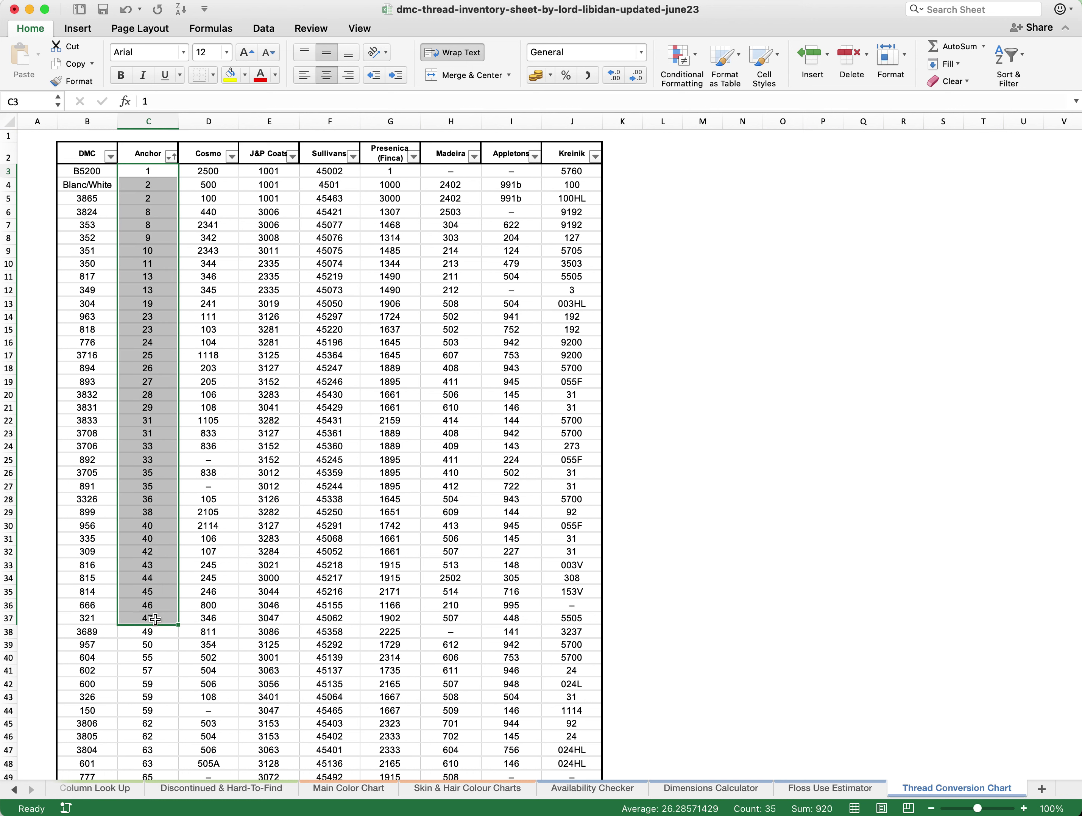
pyautogui.click(106, 203)
pyautogui.click(323, 250)
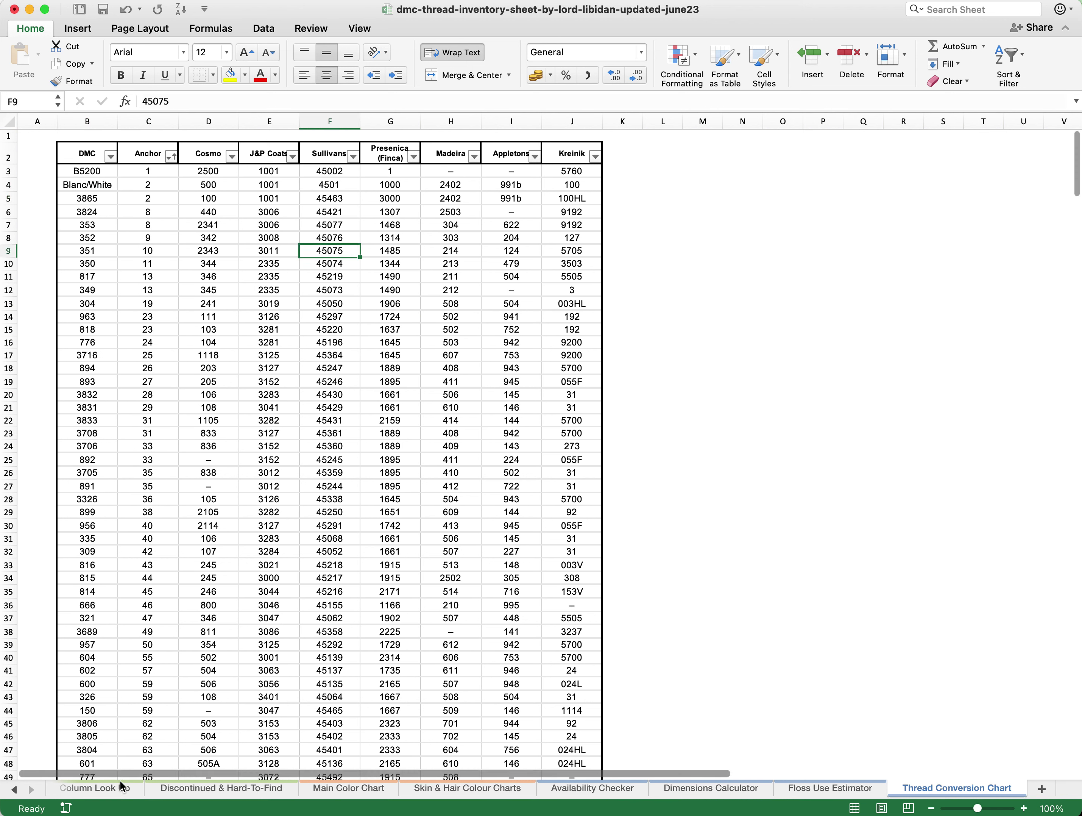
# - Move through the Discontinued & Hard-To-Find, Column Look Up and Thread Conversion Chart sheets, ending on SUMMARY
pyautogui.click(14, 788)
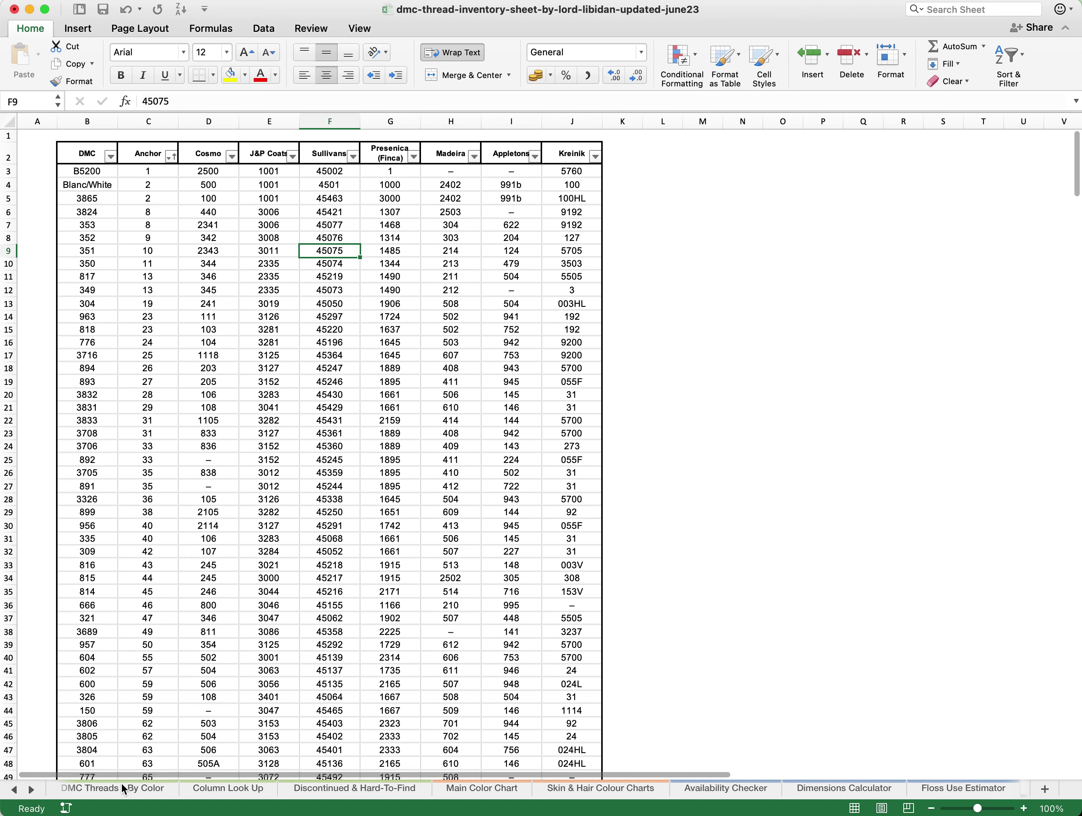
pyautogui.click(309, 789)
pyautogui.click(232, 794)
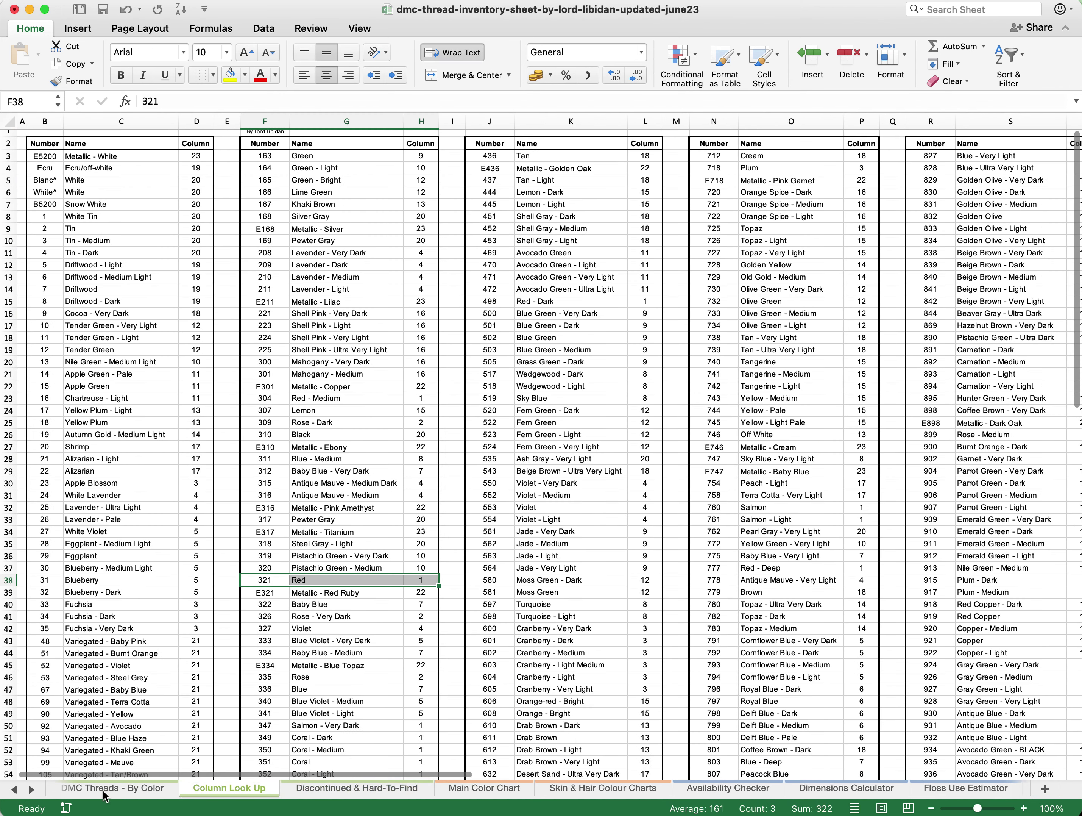
pyautogui.click(15, 789)
pyautogui.click(92, 790)
pyautogui.click(286, 560)
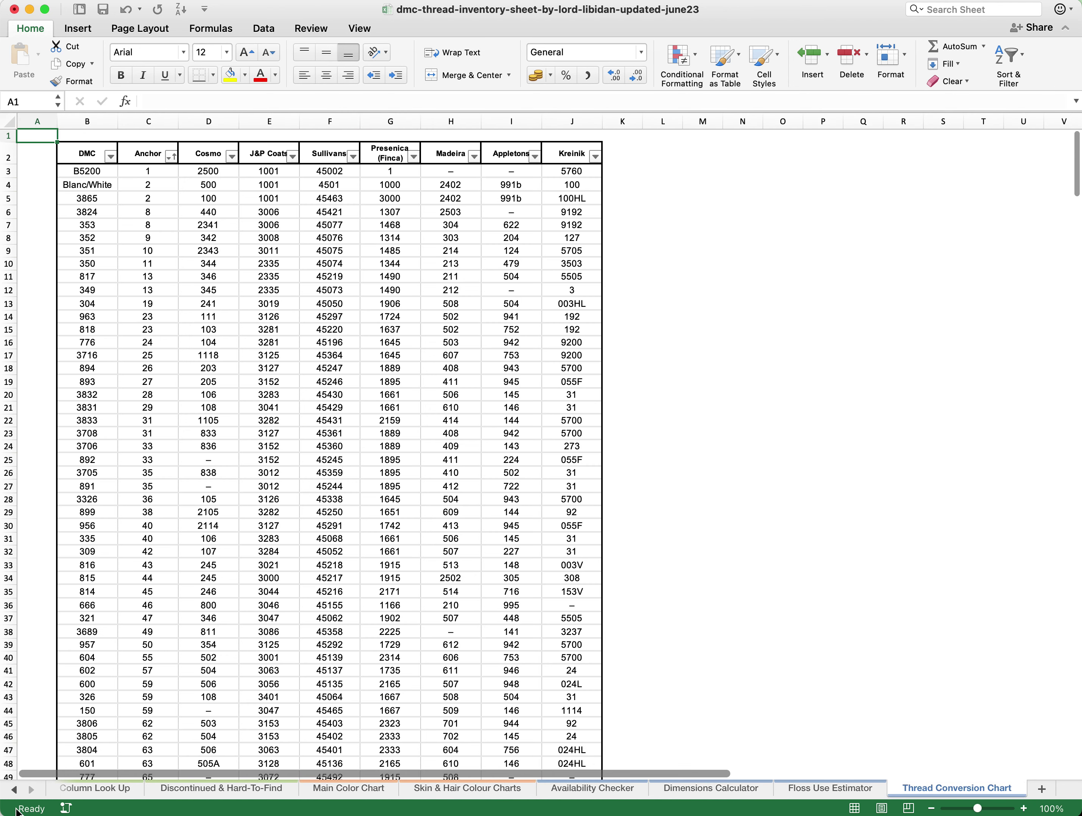
pyautogui.click(15, 788)
pyautogui.click(70, 790)
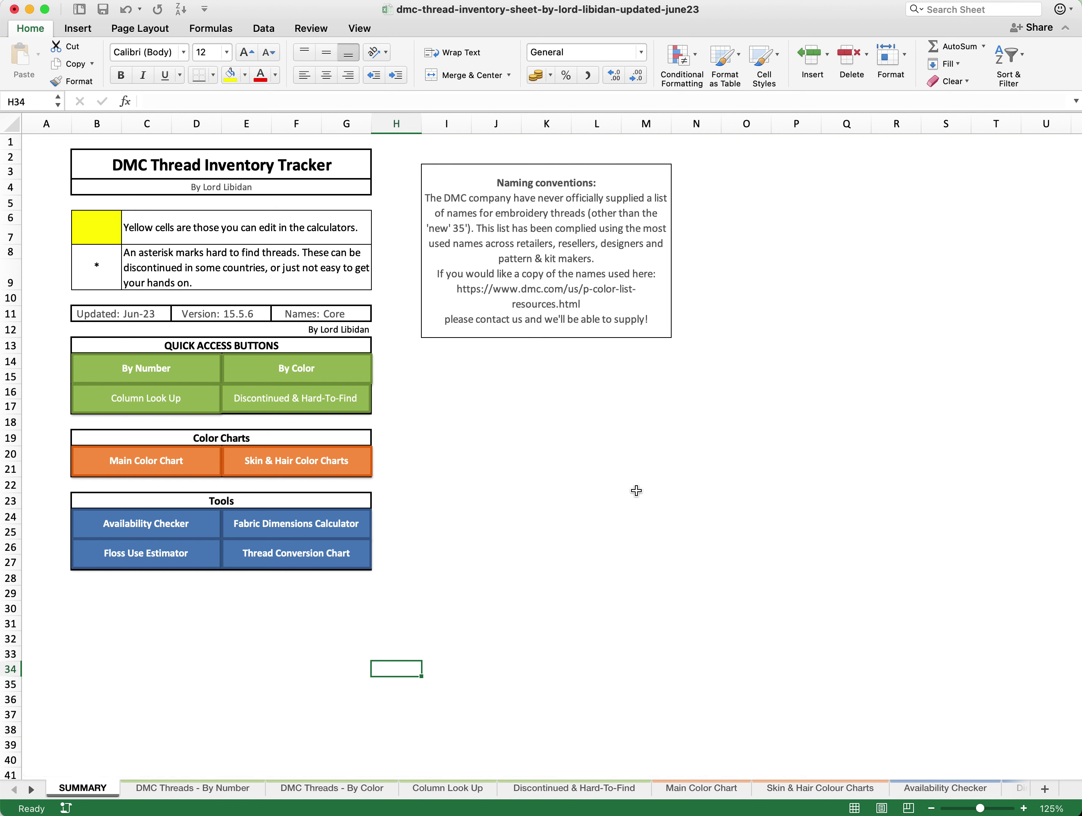
# - Switch to DMC Threads - By Number and highlight the thread name columns C, H and M
pyautogui.click(521, 178)
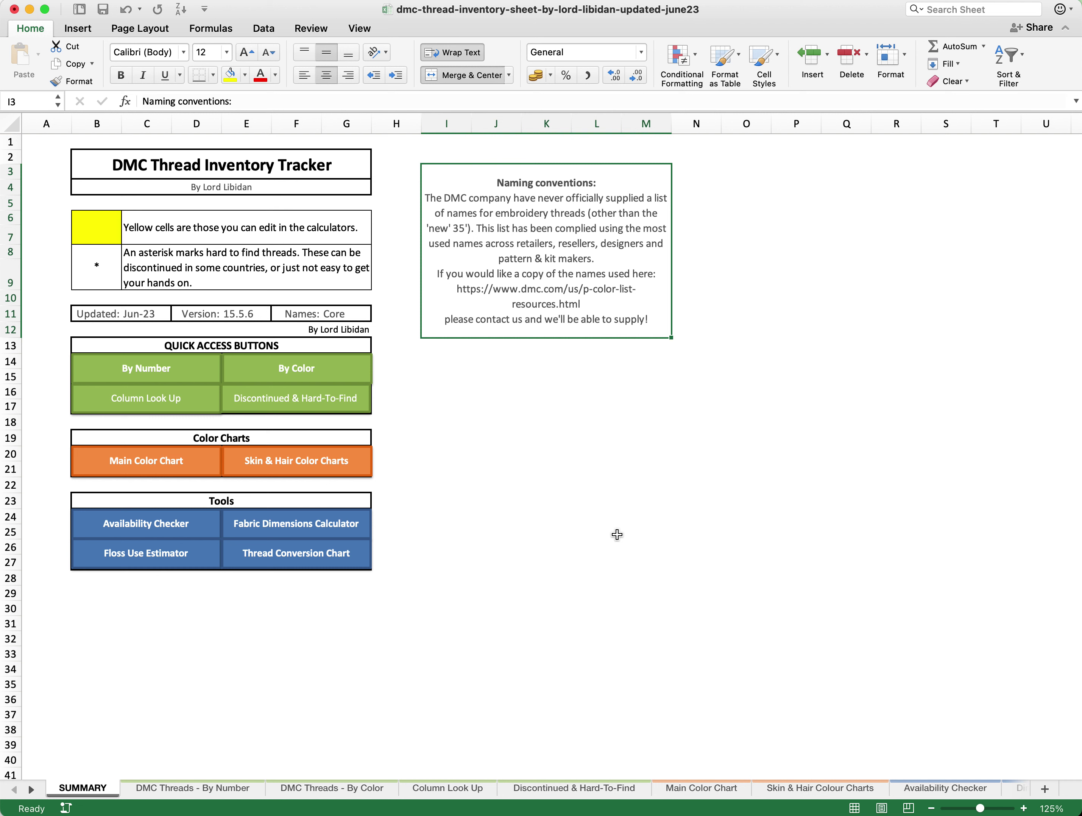
pyautogui.click(240, 789)
pyautogui.moveTo(115, 279); pyautogui.dragTo(123, 669)
pyautogui.moveTo(406, 221); pyautogui.dragTo(414, 709)
pyautogui.moveTo(683, 231); pyautogui.dragTo(689, 696)
pyautogui.click(698, 151)
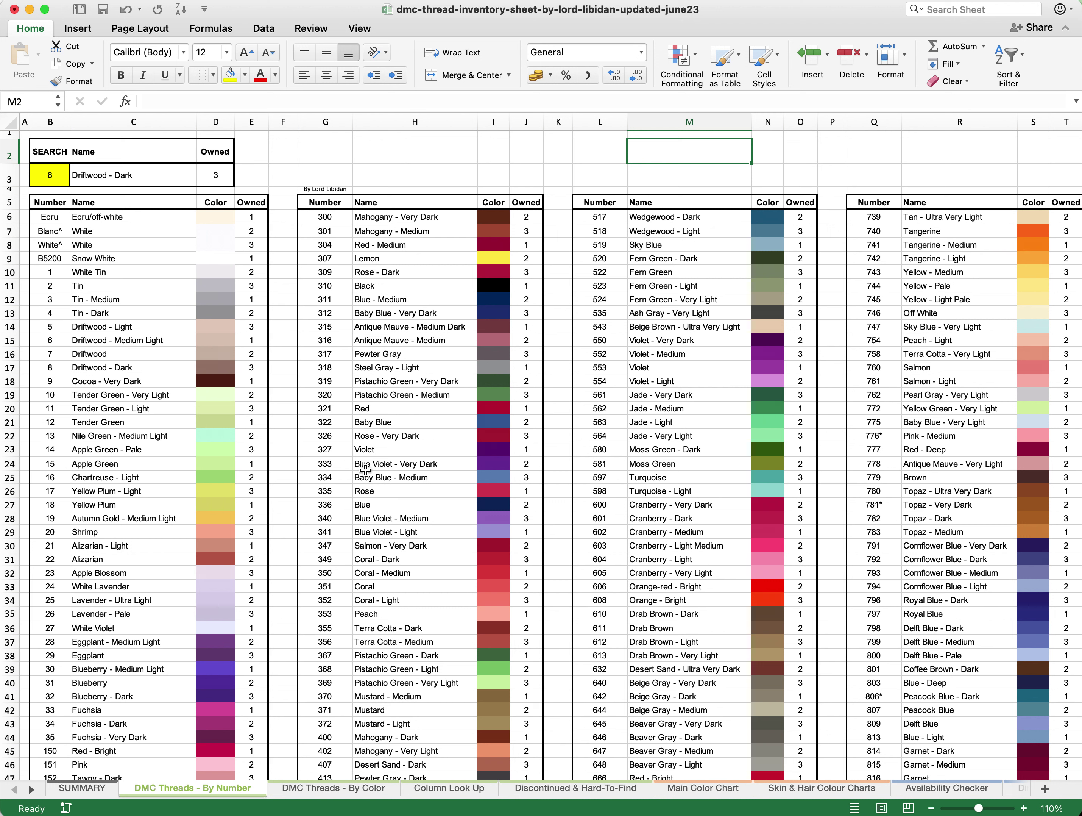
# - Return to the SUMMARY sheet showing the note on unofficial DMC thread names
pyautogui.click(82, 787)
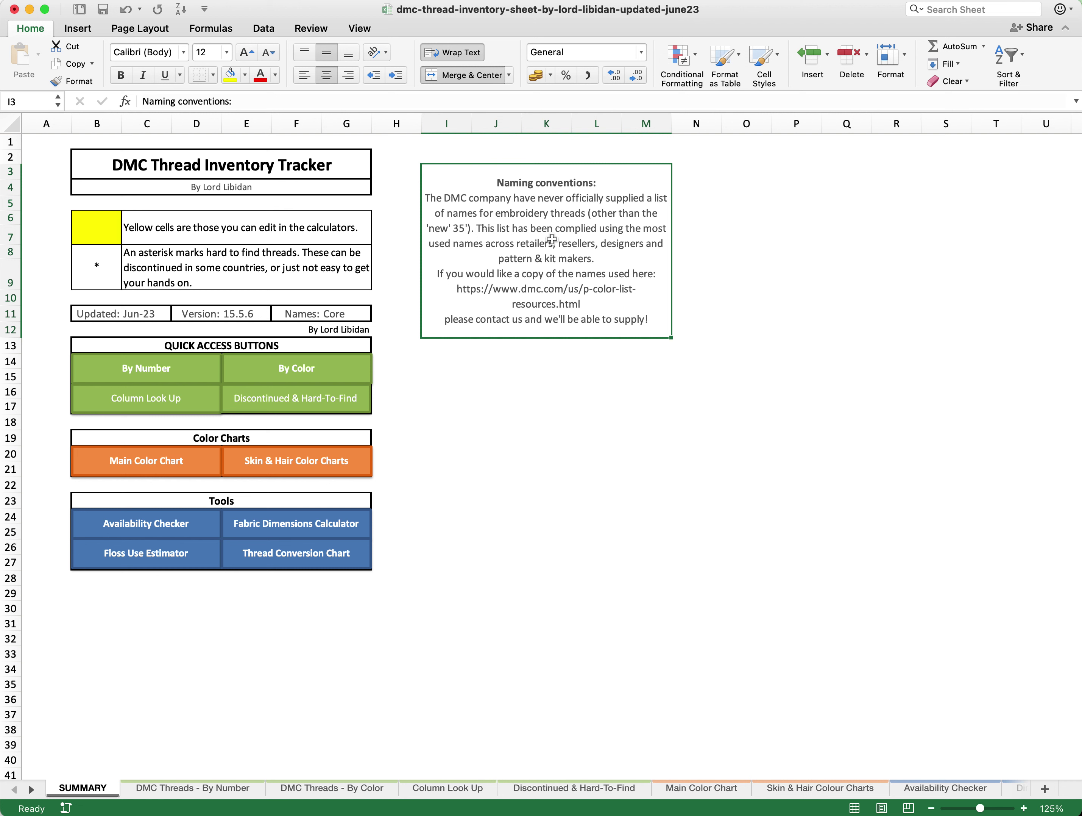
pyautogui.click(552, 366)
pyautogui.click(556, 284)
pyautogui.scroll(1, 541, 567)
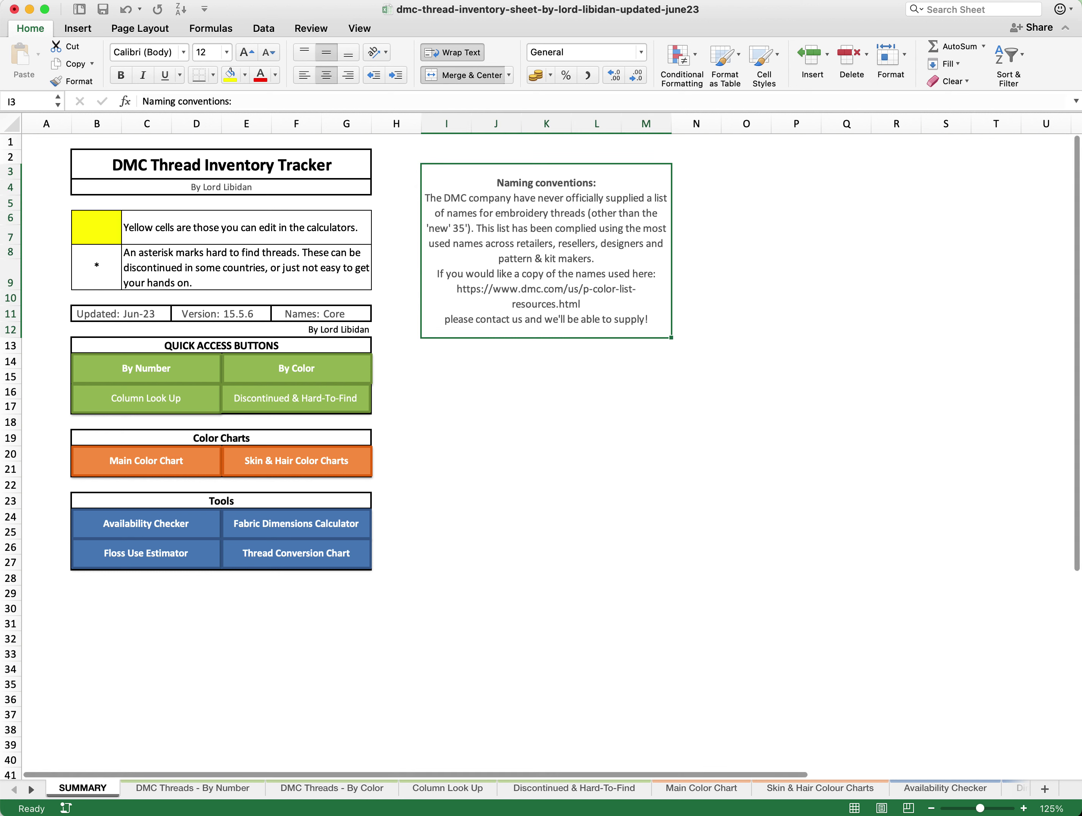